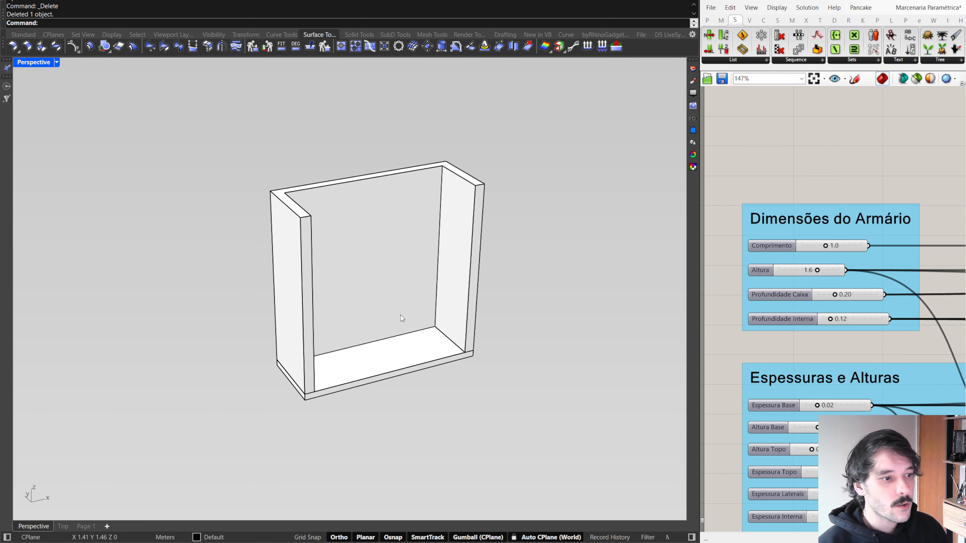
Draw a line along the back floor edge of the wall niche, starting at its inner corner
{"action": "right_click_drag", "start_coordinate": [401, 318], "coordinate": [410, 295]}
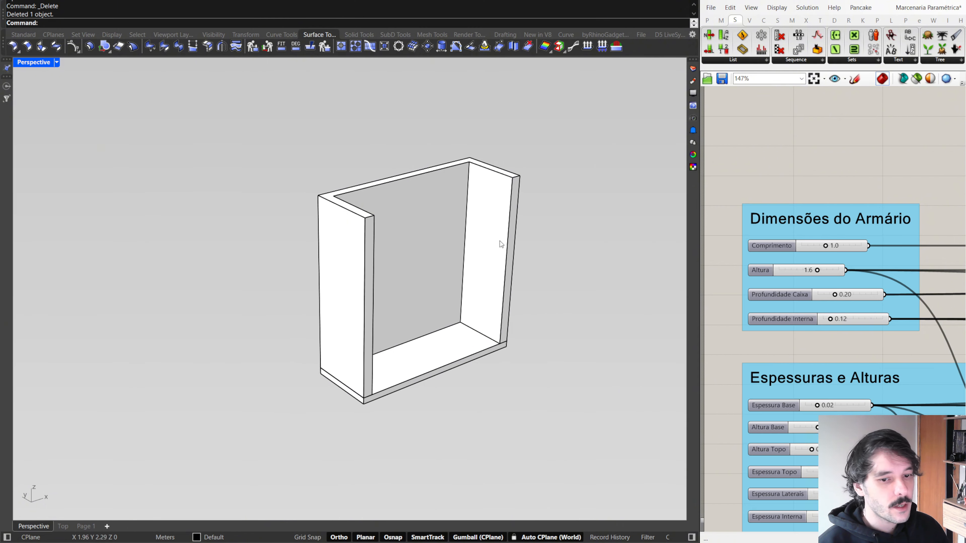
{"action": "right_click_drag", "start_coordinate": [502, 245], "coordinate": [520, 345]}
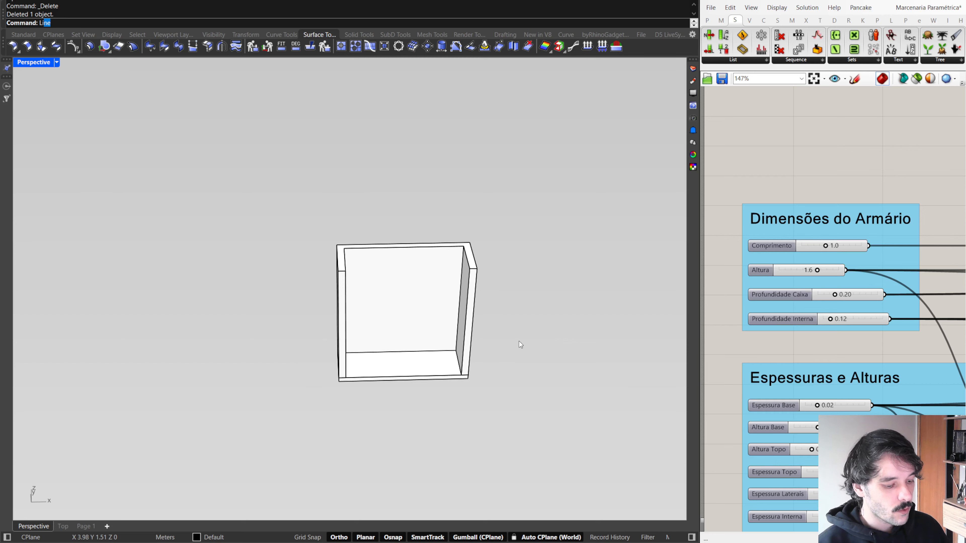
{"action": "key", "text": "Return"}
{"action": "scroll", "coordinate": [494, 340], "scroll_direction": "up", "scroll_amount": 4}
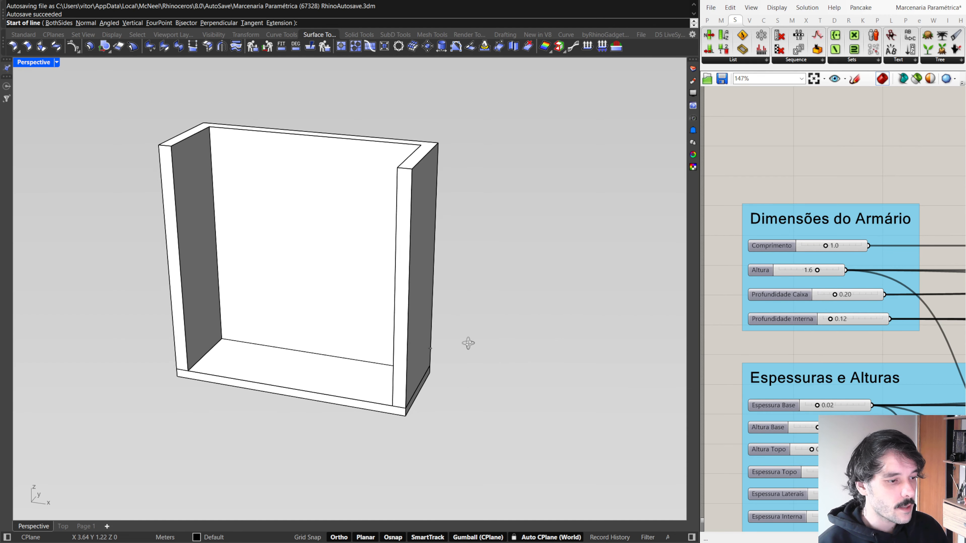
{"action": "left_click", "coordinate": [222, 338]}
{"action": "right_click_drag", "start_coordinate": [223, 337], "coordinate": [367, 339]}
{"action": "left_click", "coordinate": [407, 344]}
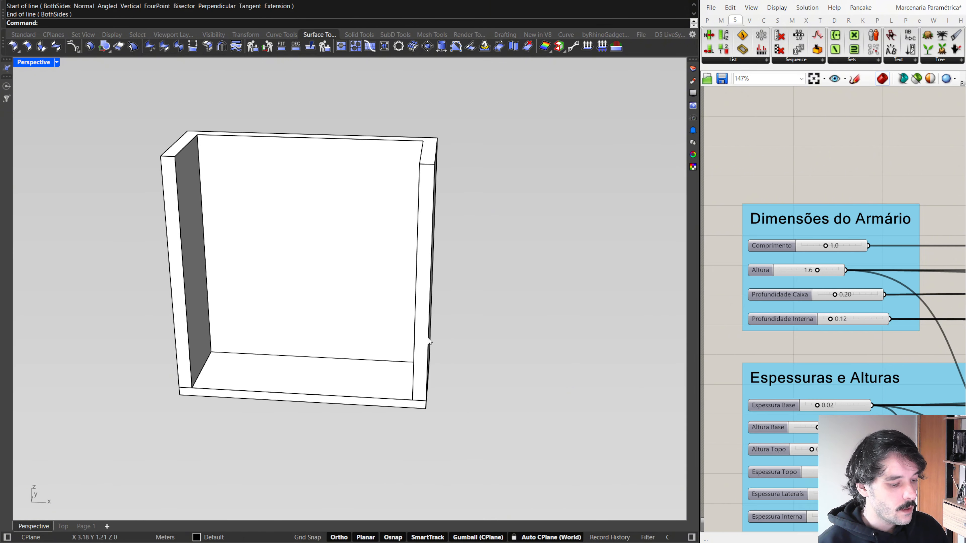
Place a point object on the niche floor along the base of the left side wall
{"action": "type", "text": "Point"}
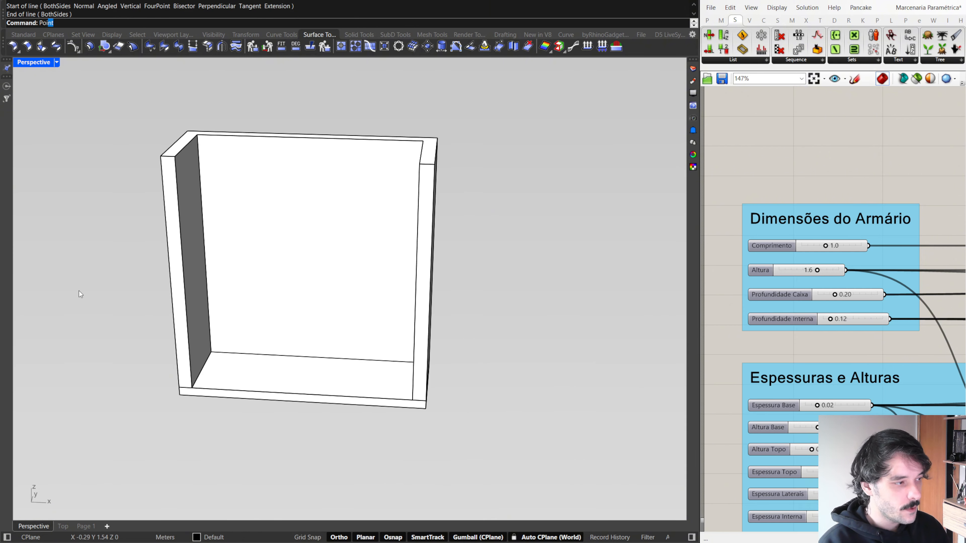
{"action": "key", "text": "Return"}
{"action": "right_click_drag", "start_coordinate": [231, 367], "coordinate": [250, 374]}
{"action": "left_click", "coordinate": [207, 336]}
In Grasshopper, reference the placed floor point in the Point parameter that feeds the box component's base input
{"action": "scroll", "coordinate": [810, 263], "scroll_direction": "down", "scroll_amount": 6}
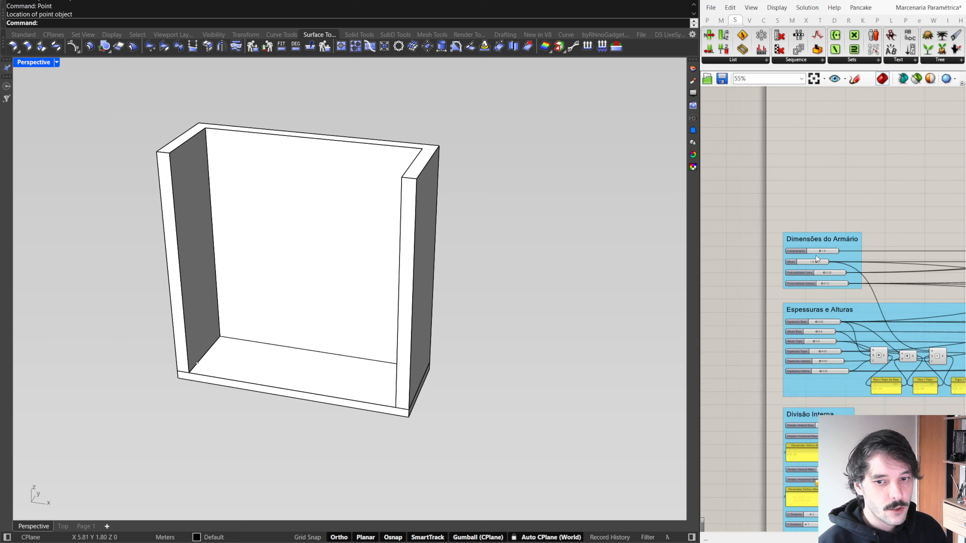
{"action": "right_click_drag", "start_coordinate": [836, 253], "coordinate": [961, 268]}
{"action": "scroll", "coordinate": [871, 260], "scroll_direction": "up", "scroll_amount": 6}
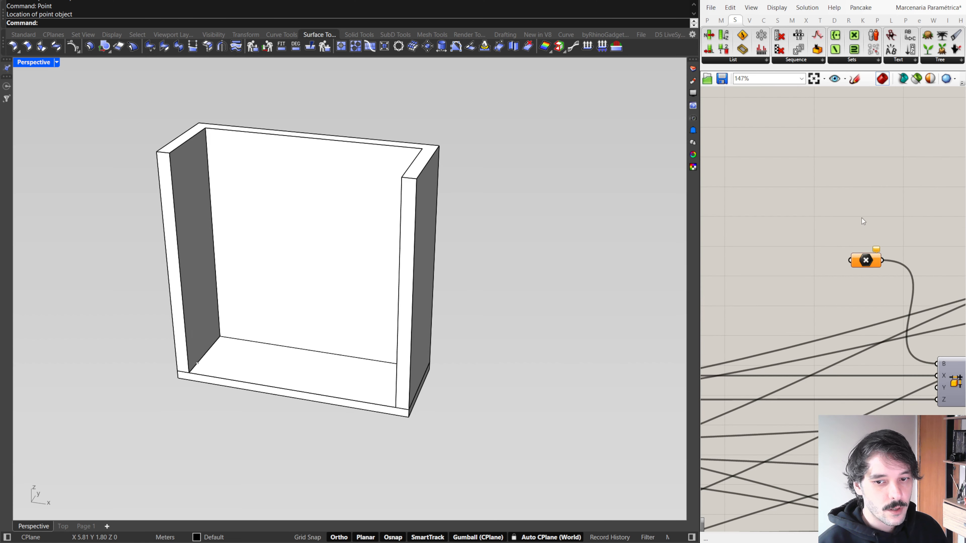
{"action": "left_click", "coordinate": [872, 262]}
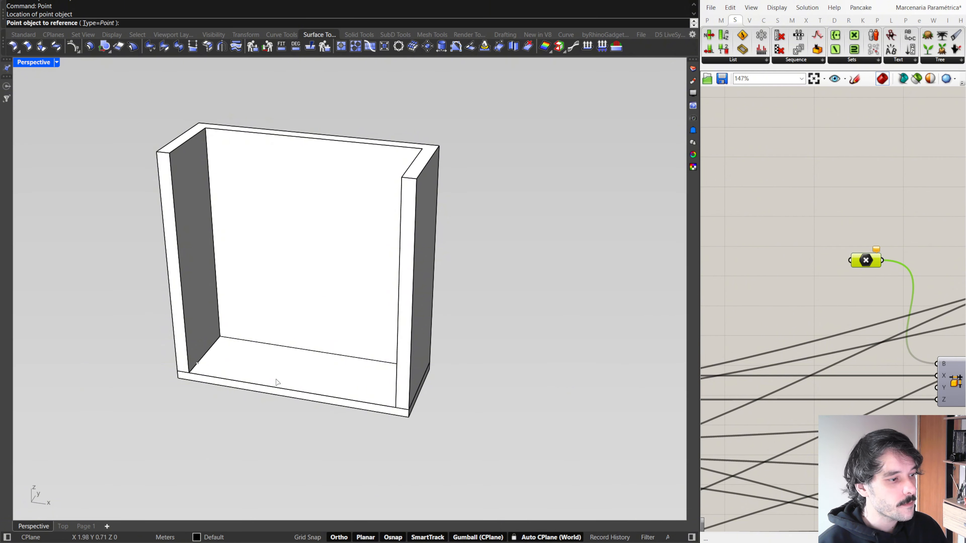
{"action": "left_click", "coordinate": [197, 364]}
{"action": "right_click_drag", "start_coordinate": [308, 323], "coordinate": [334, 321]}
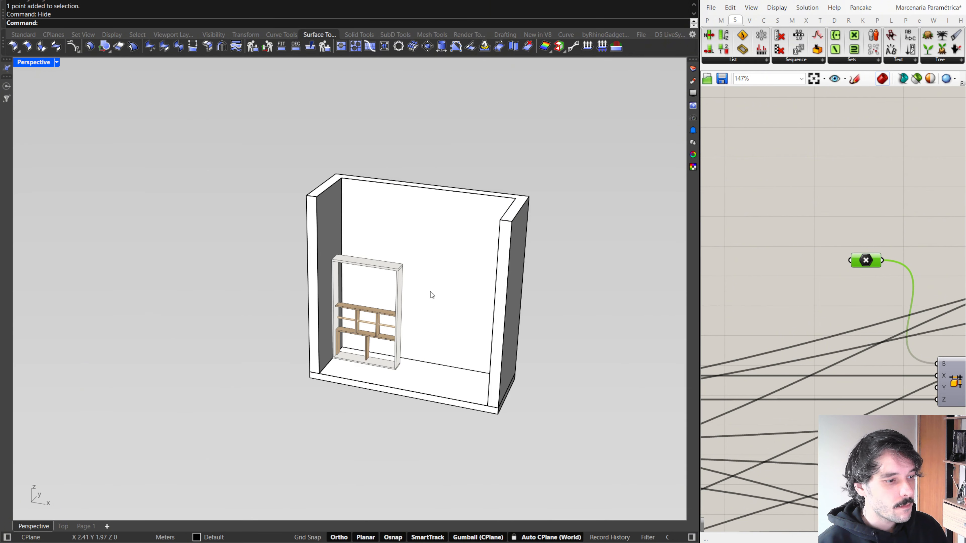
{"action": "scroll", "coordinate": [437, 295], "scroll_direction": "up", "scroll_amount": 2}
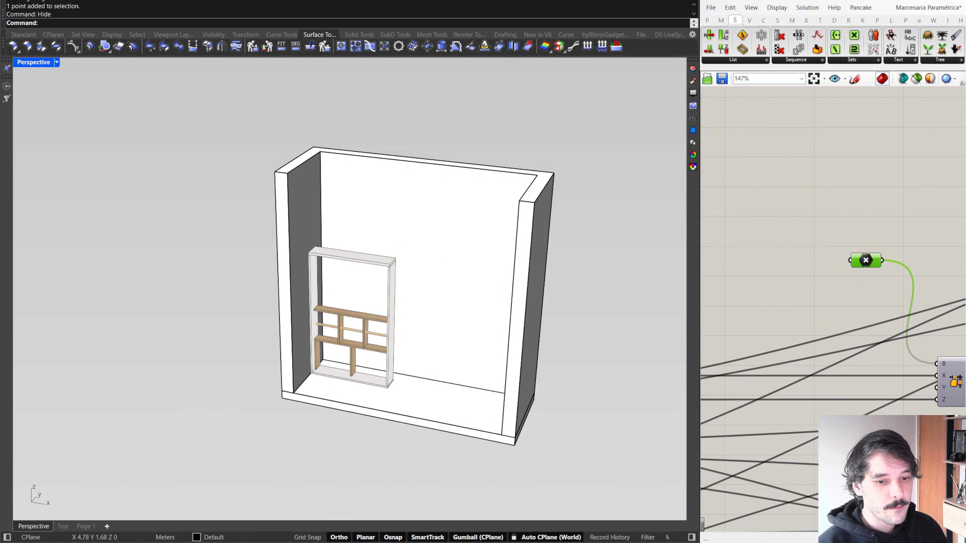
Set the cabinet's Comprimento slider in the Dimensões do Armário group to 2.5
{"action": "scroll", "coordinate": [755, 318], "scroll_direction": "down", "scroll_amount": 10}
{"action": "scroll", "coordinate": [837, 338], "scroll_direction": "up", "scroll_amount": 5}
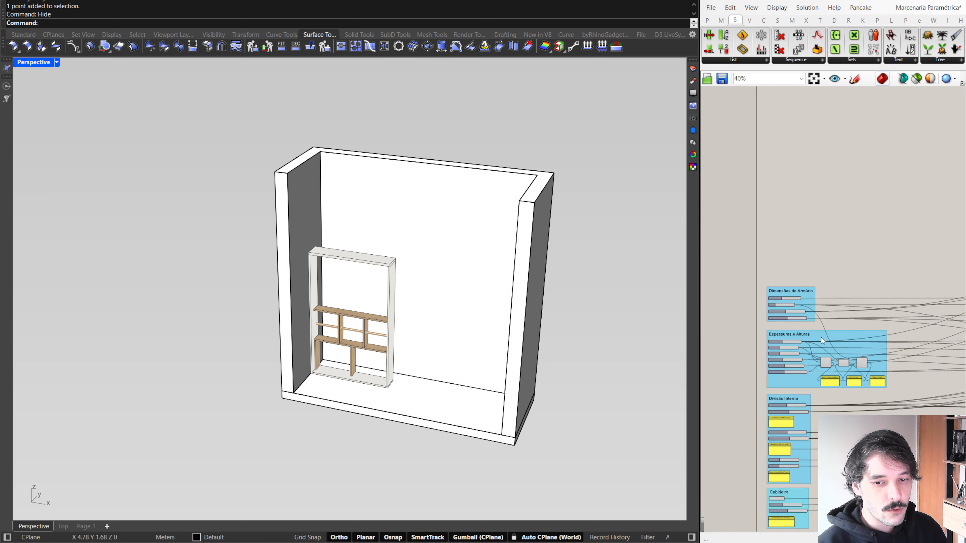
{"action": "scroll", "coordinate": [836, 307], "scroll_direction": "up", "scroll_amount": 4}
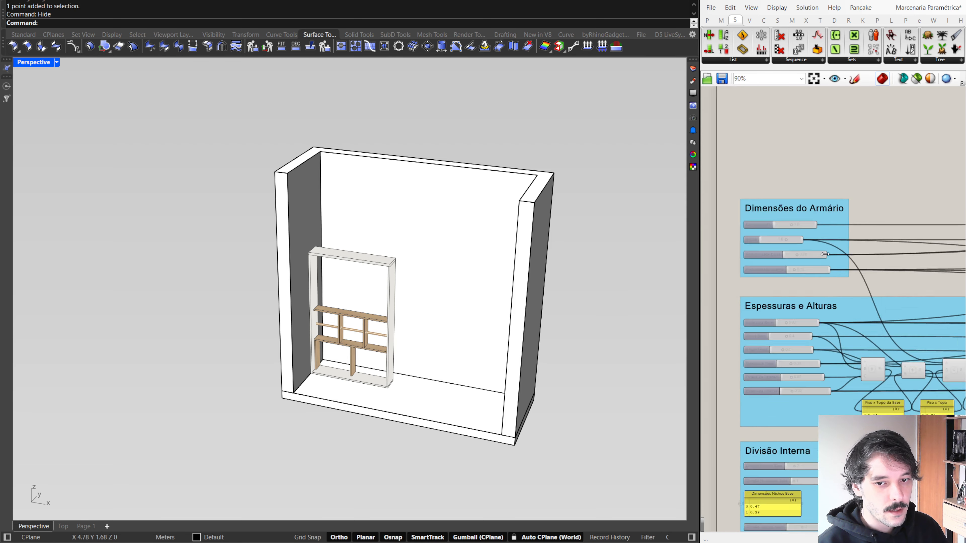
{"action": "mouse_move", "coordinate": [433, 306]}
{"action": "right_mouse_down"}
{"action": "mouse_move", "coordinate": [401, 302]}
{"action": "mouse_move", "coordinate": [420, 300]}
{"action": "right_mouse_up"}
{"action": "double_click", "coordinate": [818, 236]}
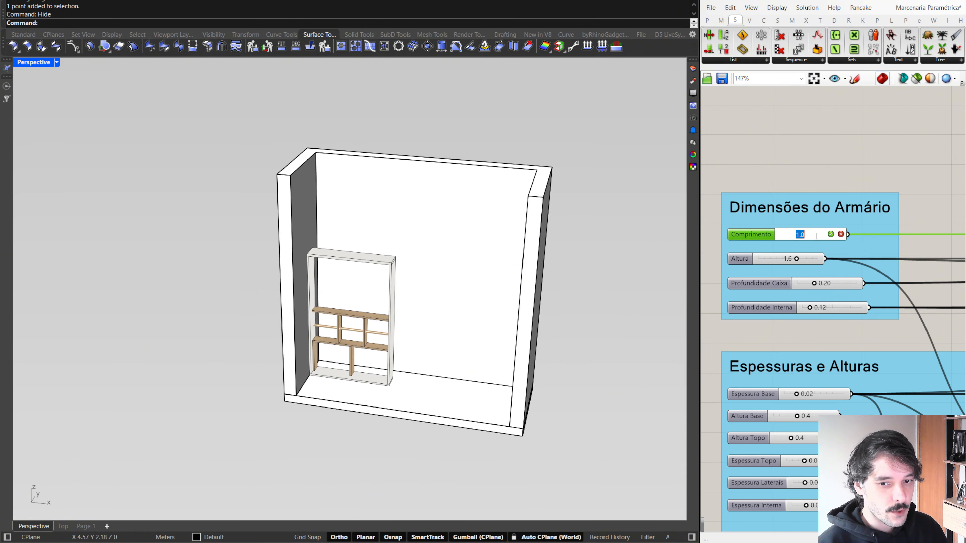
{"action": "type", "text": "2.5"}
{"action": "key", "text": "Return"}
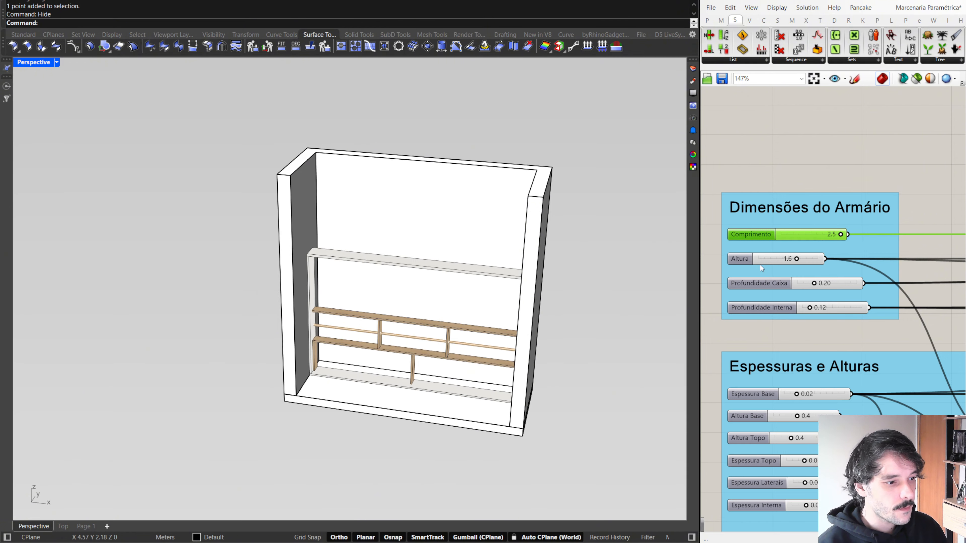
Set the cabinet's Altura slider to 2.3
{"action": "right_click_drag", "start_coordinate": [494, 281], "coordinate": [487, 261]}
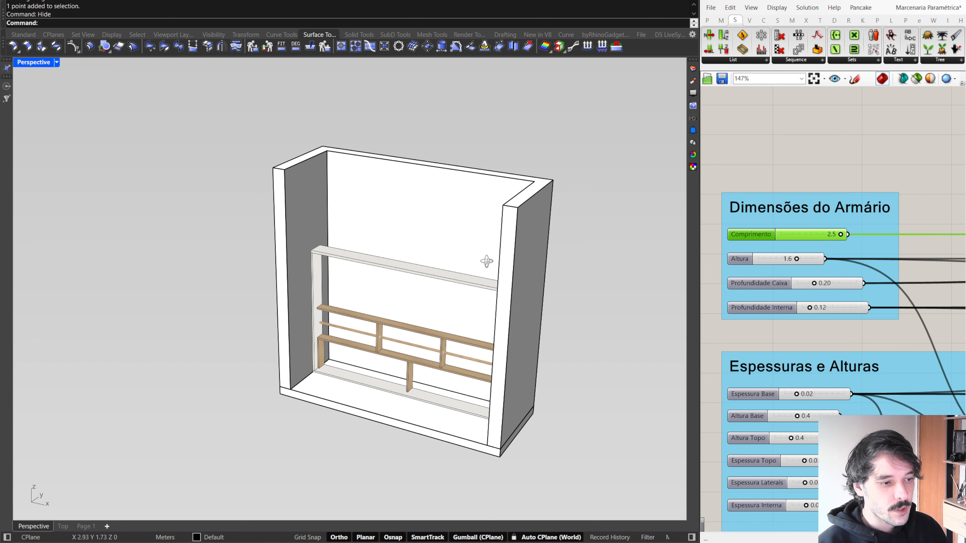
{"action": "double_click", "coordinate": [788, 260]}
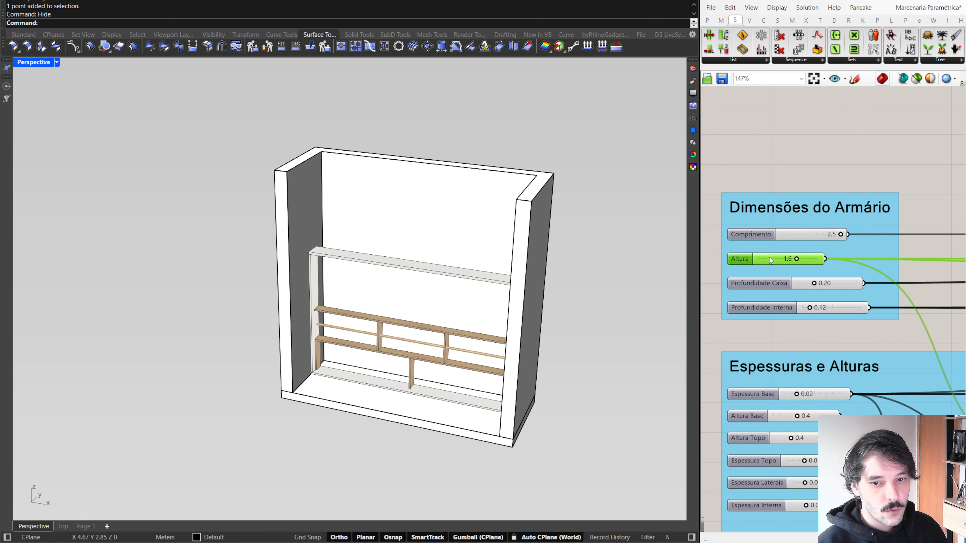
{"action": "type", "text": "2.3"}
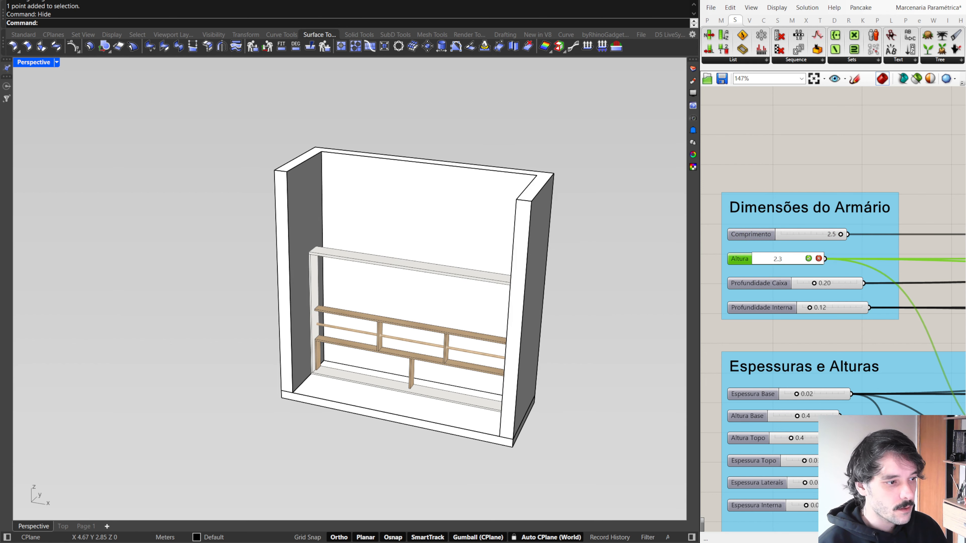
{"action": "key", "text": "Return"}
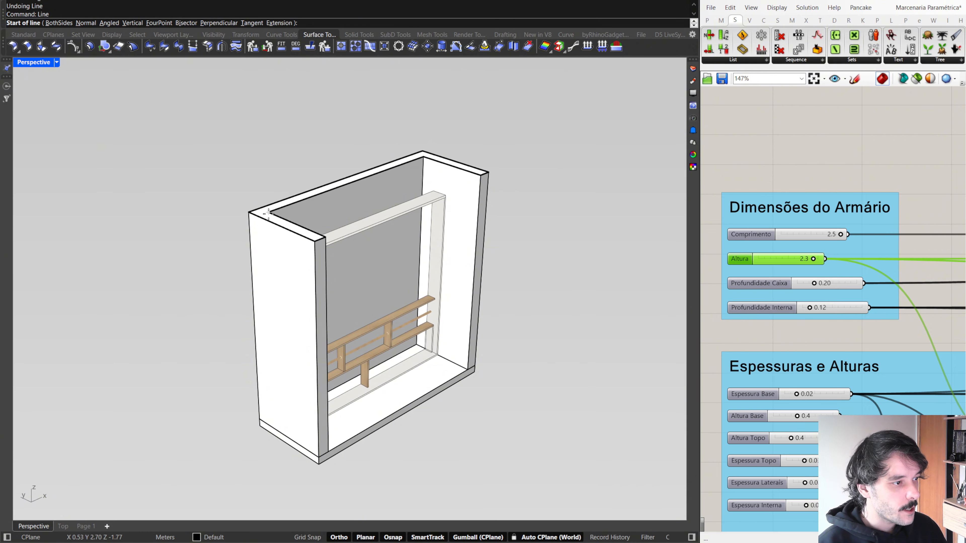
Cut the left side wall vertically with a line drawn across its top from the inner corner, and remove the front part
{"action": "left_click", "coordinate": [268, 213]}
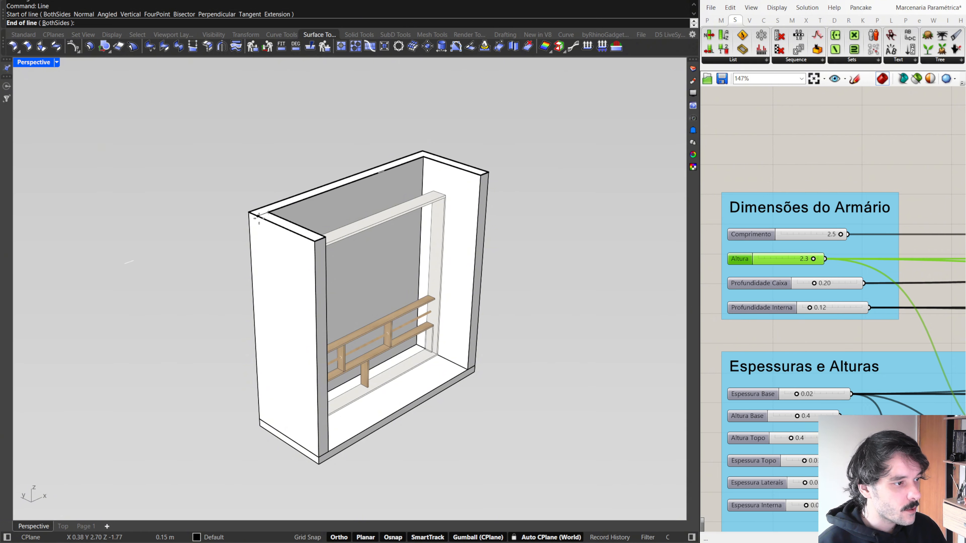
{"action": "key", "text": "Escape"}
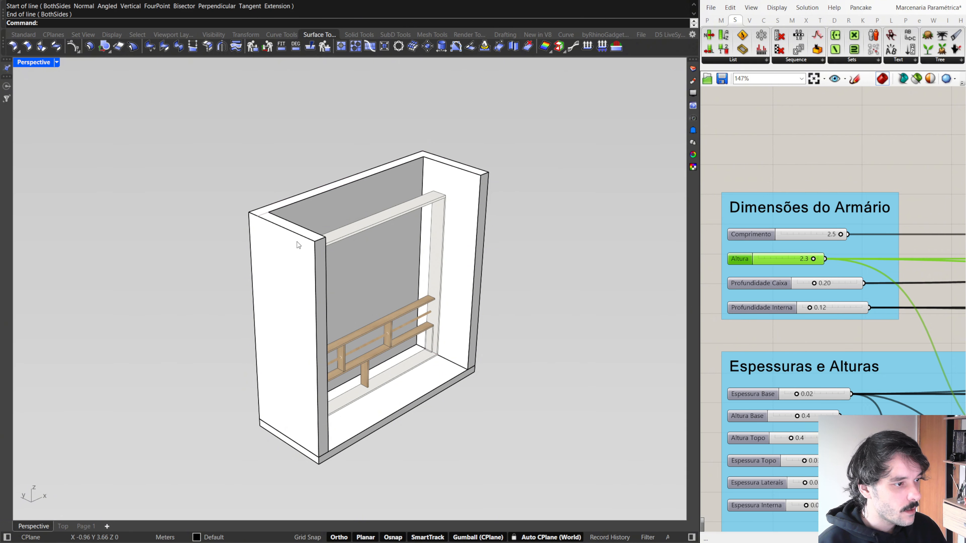
{"action": "left_click_drag", "start_coordinate": [240, 198], "coordinate": [263, 454]}
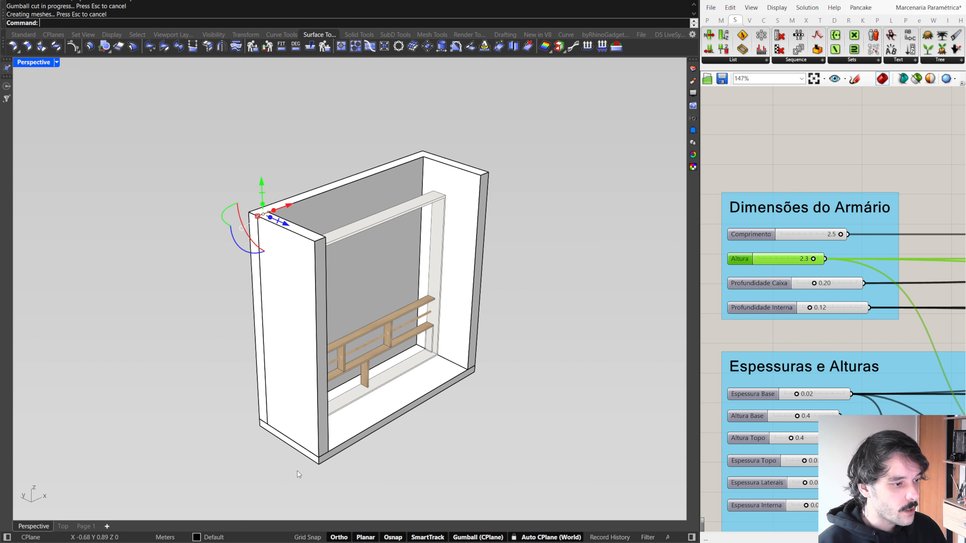
{"action": "left_click", "coordinate": [297, 319]}
{"action": "key", "text": "ctrl+h"}
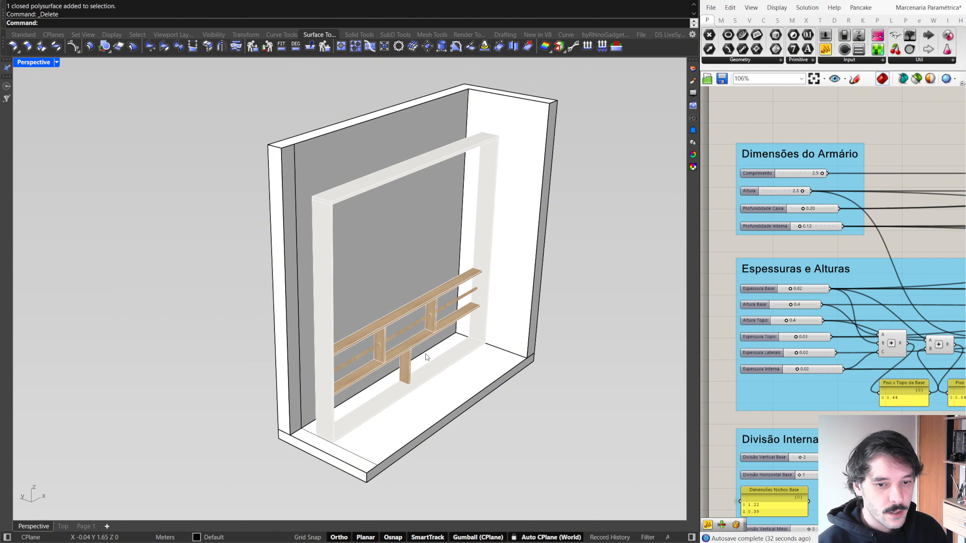
Set the cabinet's Profundidade Caixa to 0.60 and its Profundidade Interna to 0.55
{"action": "double_click", "coordinate": [812, 208]}
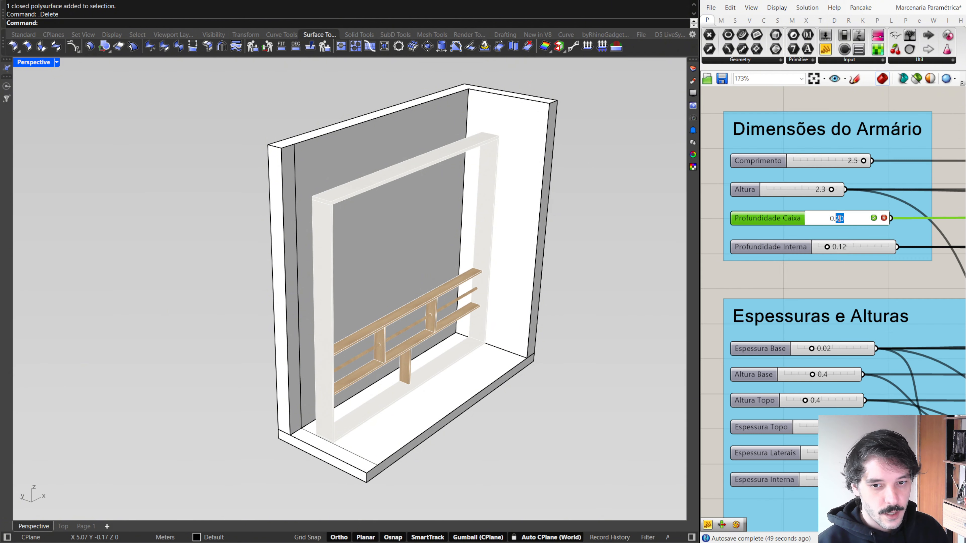
{"action": "key", "text": "Return"}
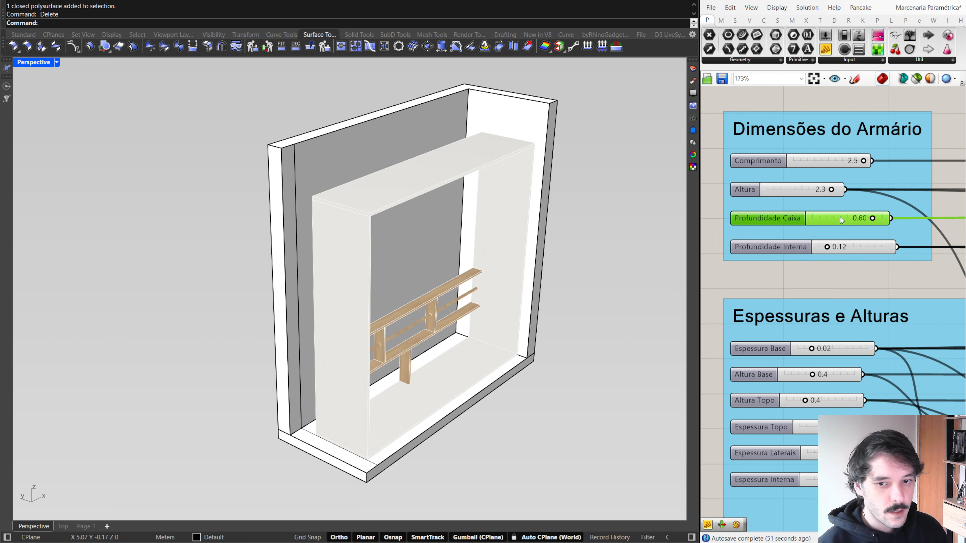
{"action": "double_click", "coordinate": [842, 247]}
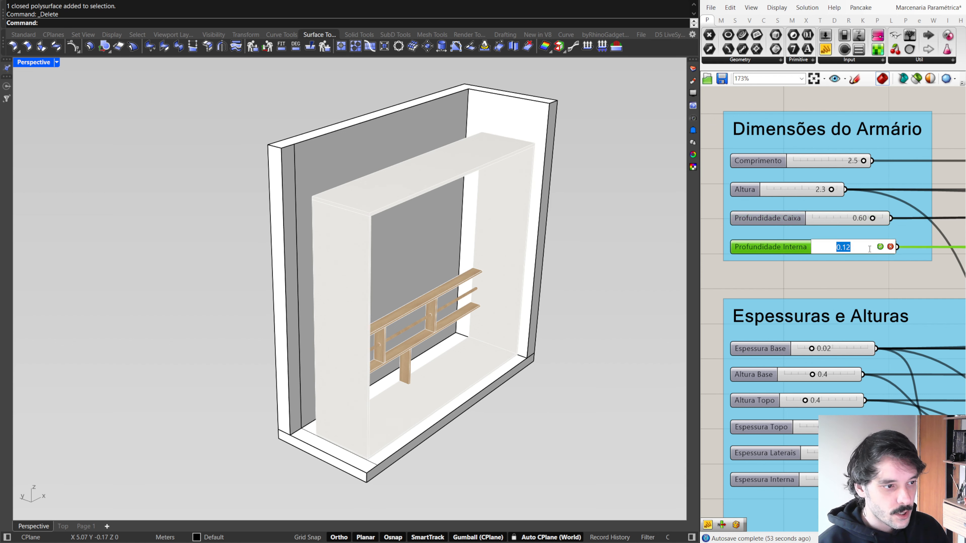
{"action": "left_click_drag", "start_coordinate": [851, 247], "coordinate": [841, 248]}
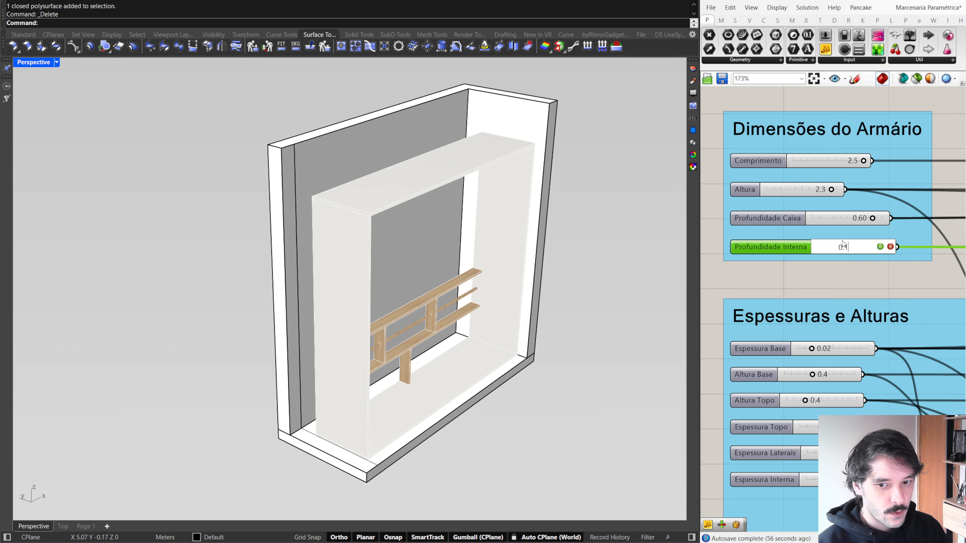
{"action": "type", "text": "55"}
{"action": "key", "text": "Return"}
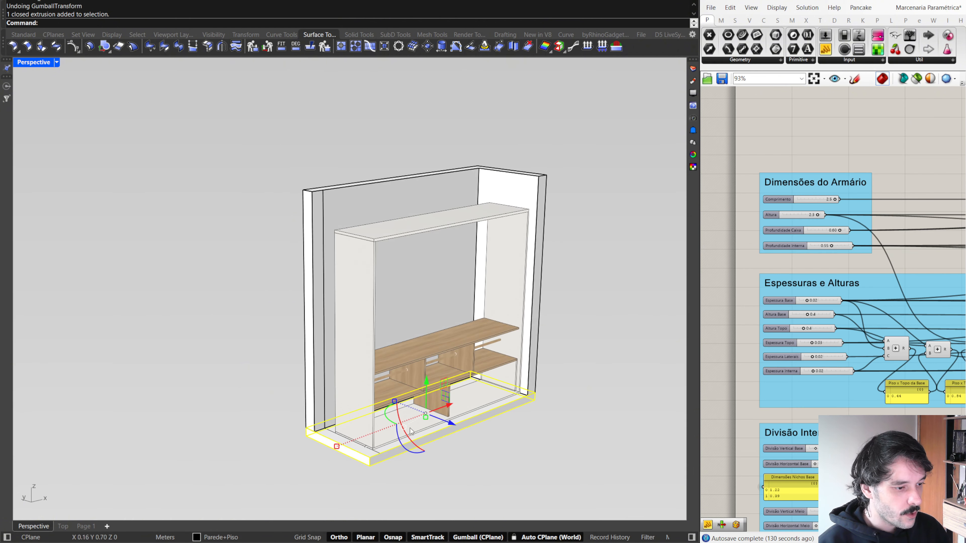
Deselect the floor slab and move the cabinet's reference point back toward the rear wall
{"action": "key", "text": "Escape"}
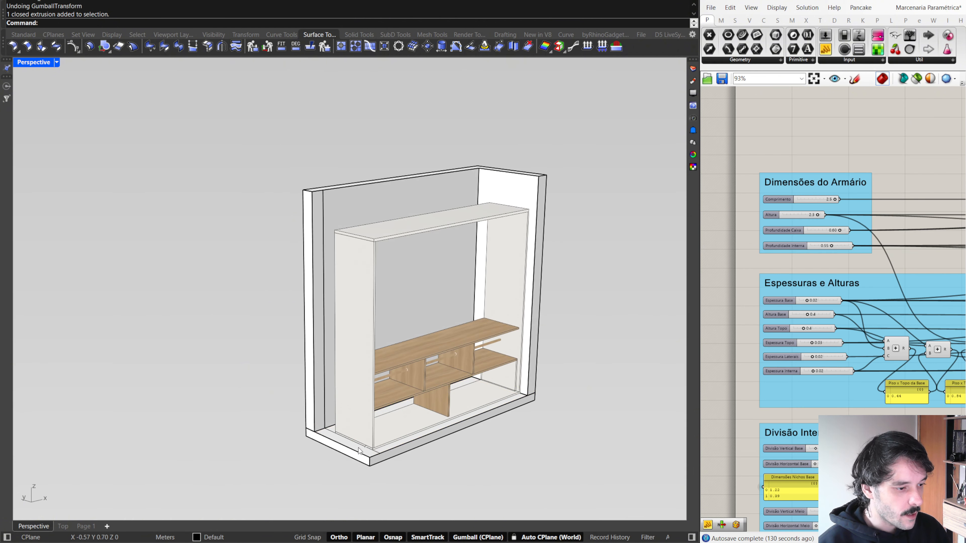
{"action": "left_click", "coordinate": [369, 449]}
{"action": "left_click_drag", "start_coordinate": [393, 460], "coordinate": [395, 463]}
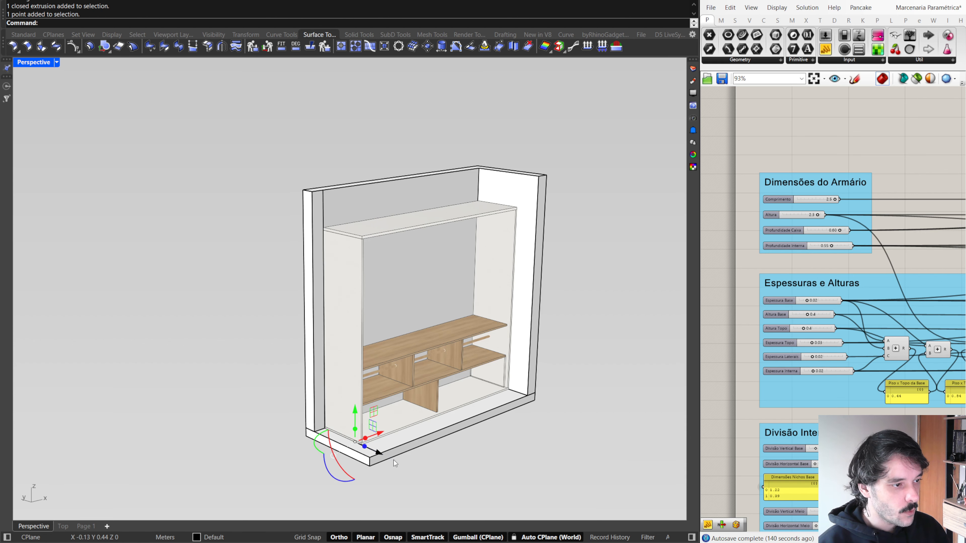
{"action": "left_click", "coordinate": [439, 464]}
{"action": "right_click_drag", "start_coordinate": [421, 315], "coordinate": [424, 324], "text": "shift"}
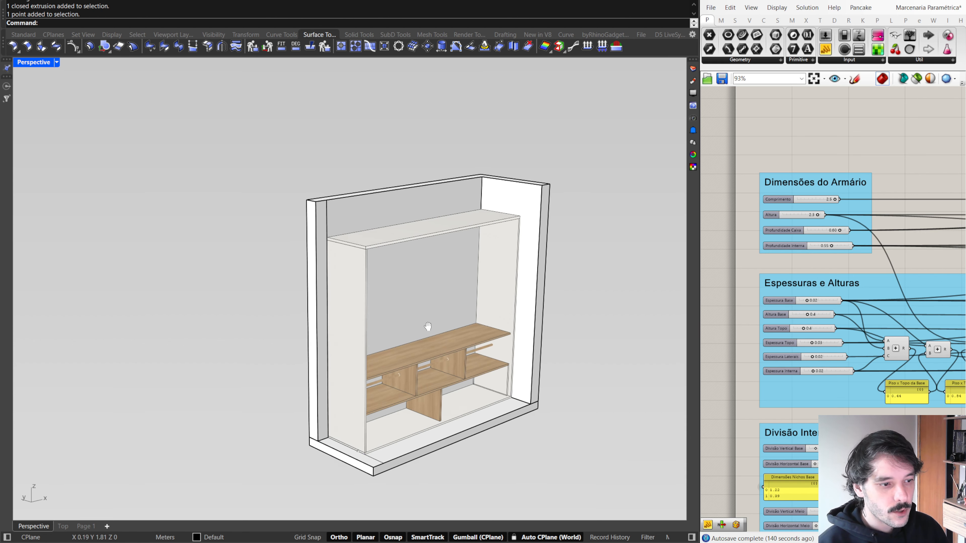
{"action": "right_click_drag", "start_coordinate": [335, 348], "coordinate": [327, 397]}
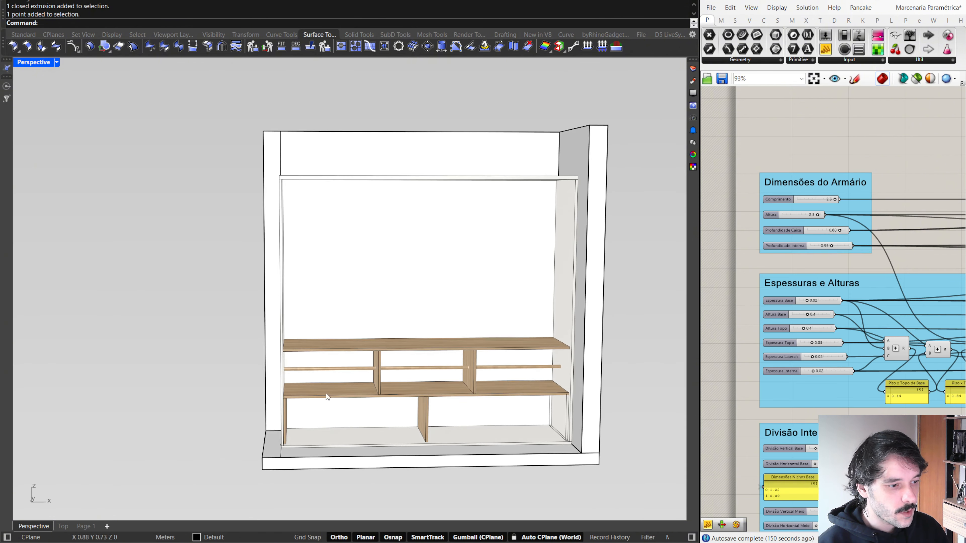
{"action": "right_click_drag", "start_coordinate": [397, 335], "coordinate": [482, 328]}
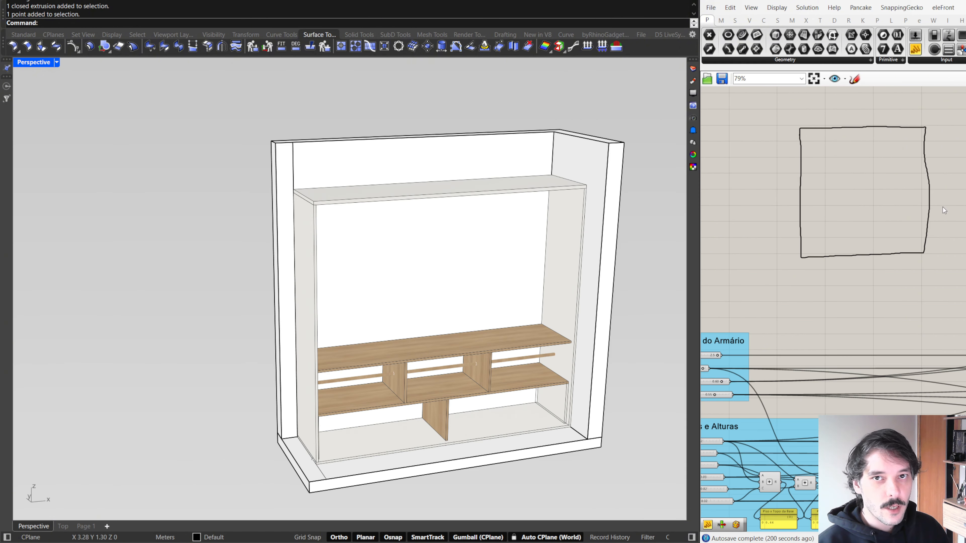
Sketch two horizontal red lines across the cabinet outline to divide it into three stacked sections
{"action": "left_click", "coordinate": [854, 79]}
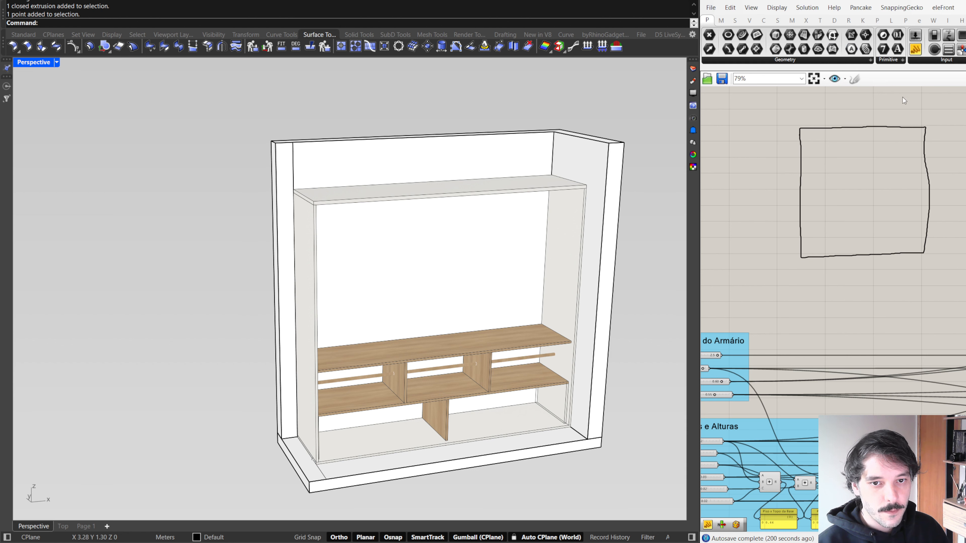
{"action": "left_click", "coordinate": [854, 78]}
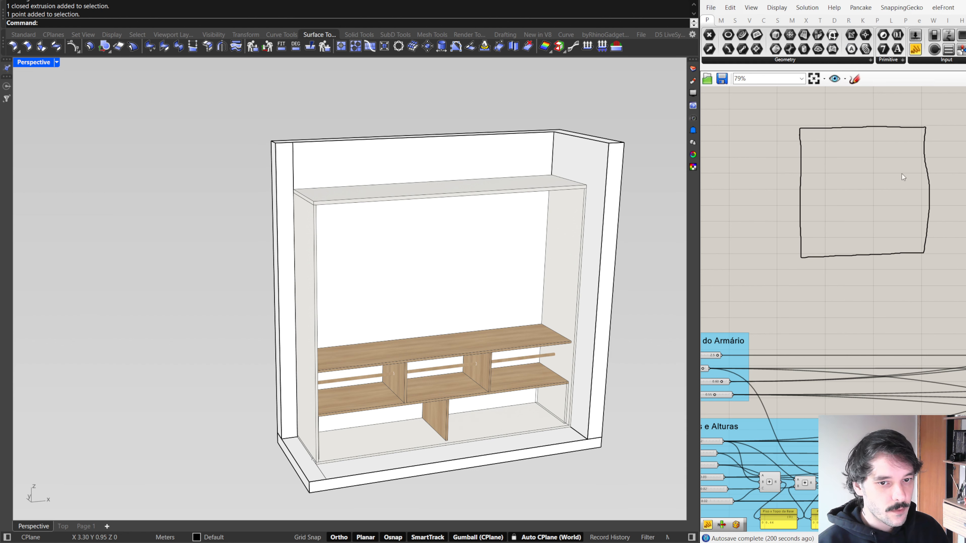
{"action": "left_click", "coordinate": [854, 78]}
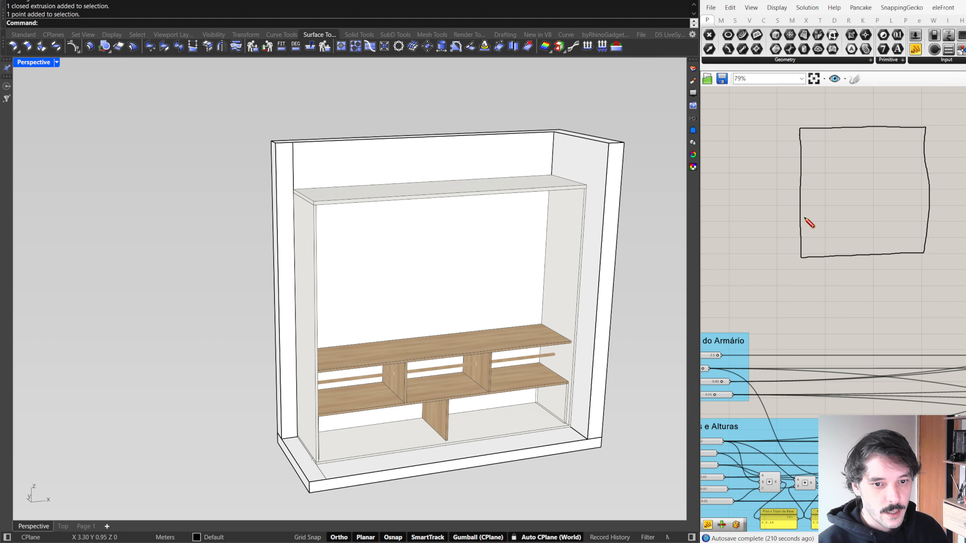
{"action": "left_click_drag", "start_coordinate": [798, 208], "coordinate": [930, 208]}
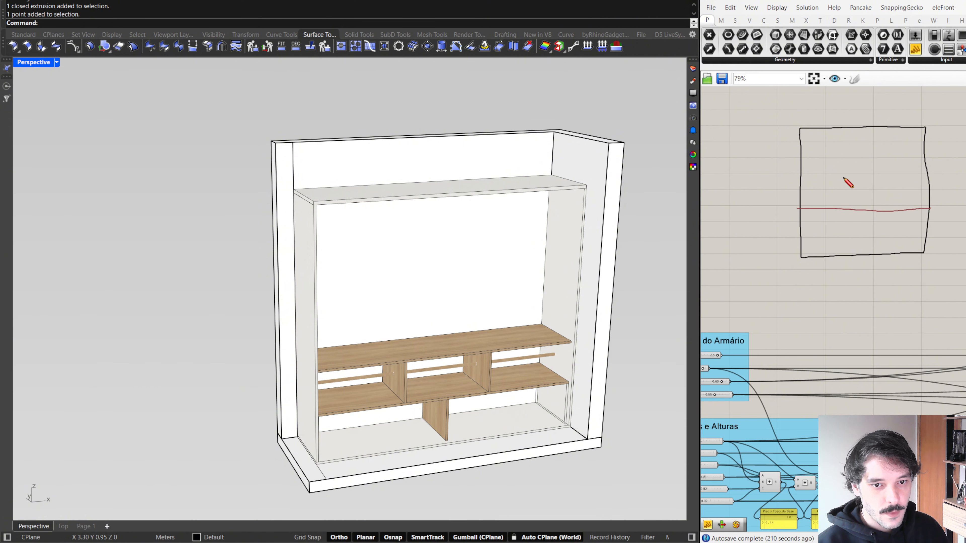
{"action": "left_click_drag", "start_coordinate": [801, 158], "coordinate": [925, 158]}
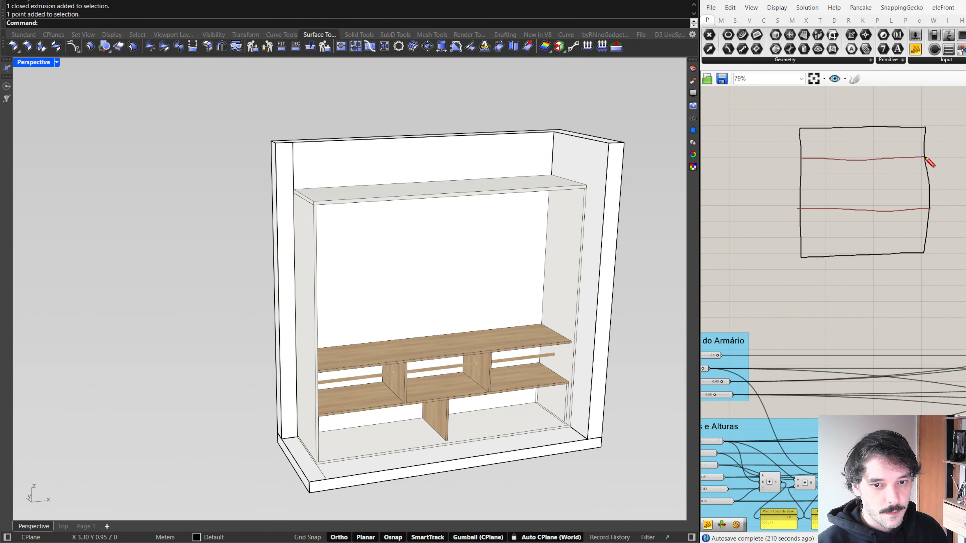
{"action": "key", "text": "Escape"}
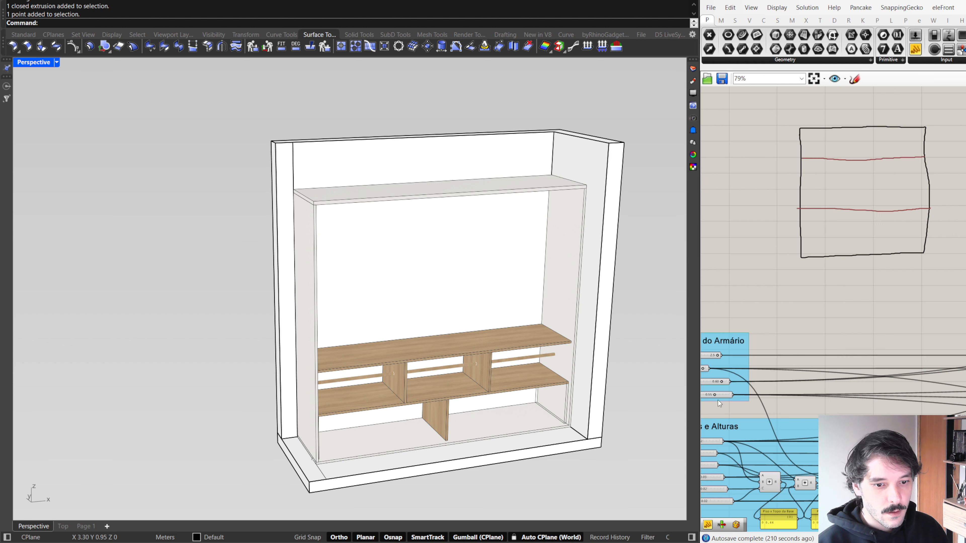
Copy the Dimensões do Armário text into the sketch as labels, naming the lower section Base and the middle one Meio
{"action": "left_click_drag", "start_coordinate": [723, 344], "coordinate": [889, 282]}
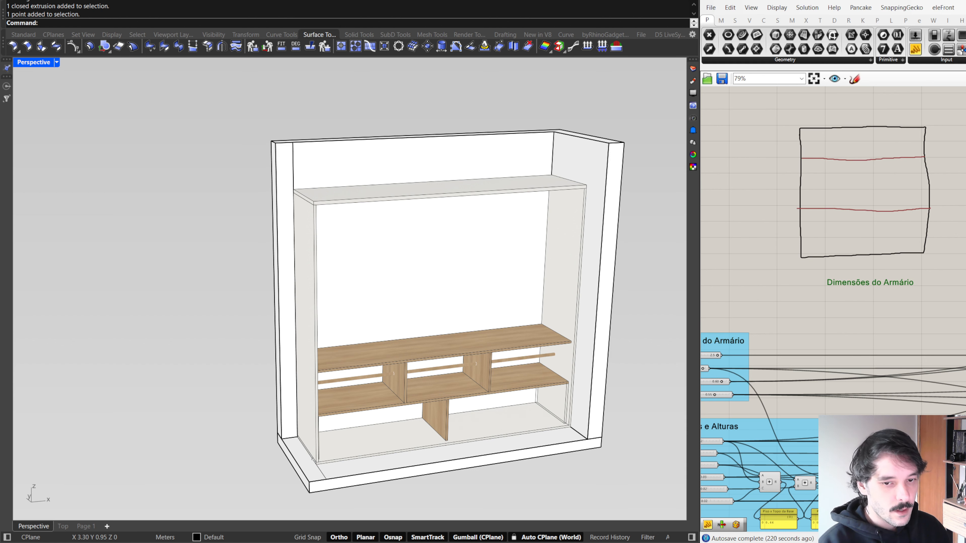
{"action": "left_click", "coordinate": [912, 361]}
{"action": "mouse_move", "coordinate": [845, 283]}
{"action": "left_mouse_down"}
{"action": "mouse_move", "coordinate": [877, 242]}
{"action": "mouse_move", "coordinate": [860, 195]}
{"action": "left_mouse_up"}
{"action": "key", "text": "ctrl+c"}
{"action": "key", "text": "ctrl+v"}
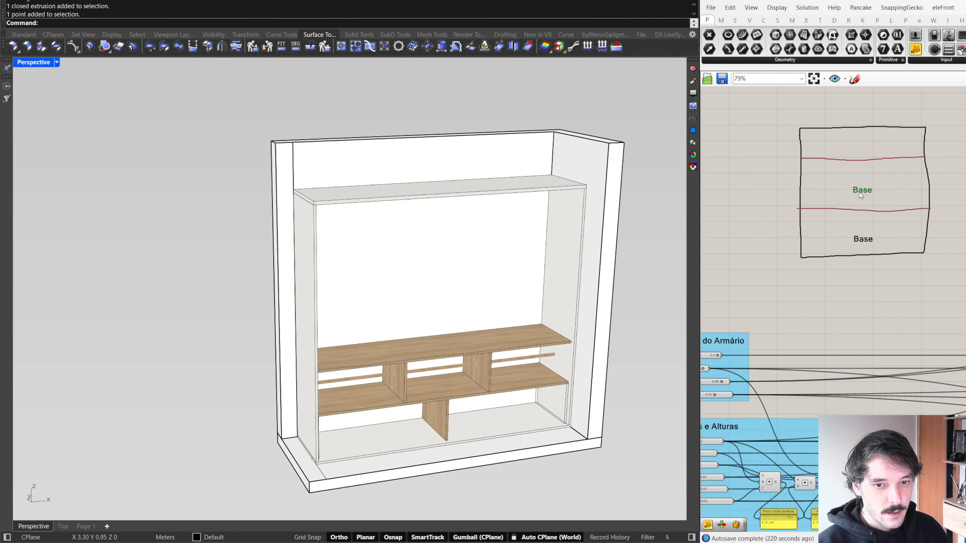
{"action": "left_click", "coordinate": [886, 259]}
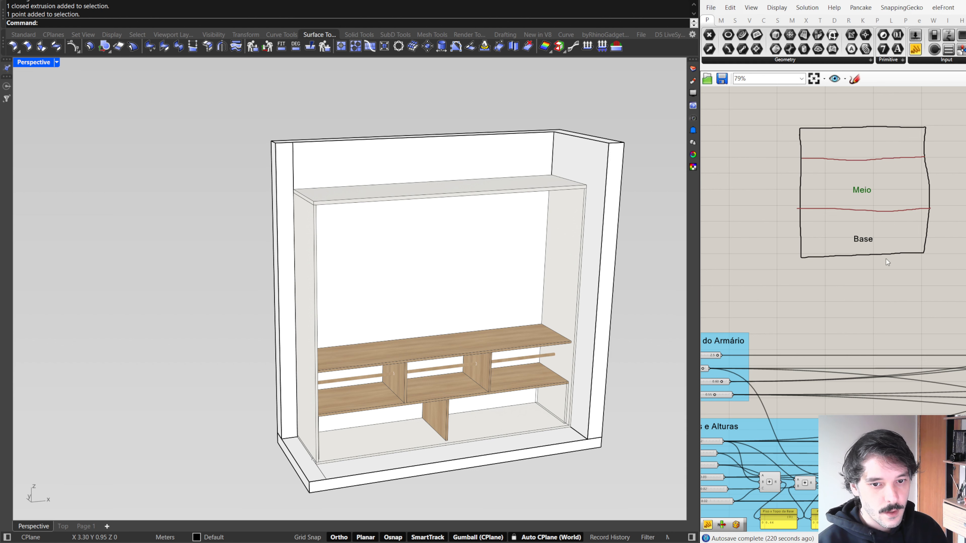
Duplicate the Meio label into the upper section of the sketch and rename it Topo
{"action": "key", "text": "ctrl+c"}
{"action": "key", "text": "ctrl+v"}
{"action": "left_click_drag", "start_coordinate": [865, 194], "coordinate": [862, 145]}
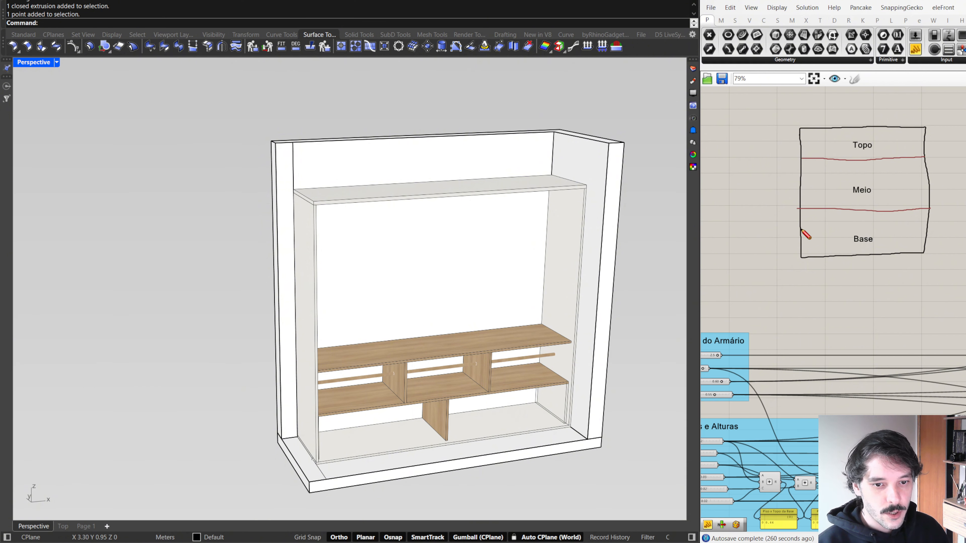
Sketch blue horizontal and vertical lines inside the Base and Meio sections to represent shelves and dividers
{"action": "left_click_drag", "start_coordinate": [800, 228], "coordinate": [927, 224]}
{"action": "left_click_drag", "start_coordinate": [801, 241], "coordinate": [928, 238]}
{"action": "left_click_drag", "start_coordinate": [831, 208], "coordinate": [834, 252]}
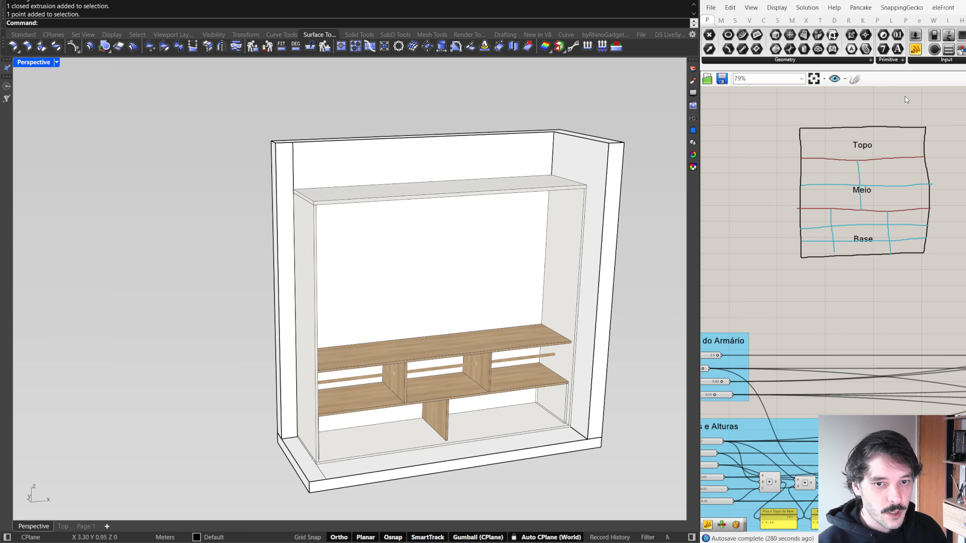
Sketch a vertical bracket marked X beside the Base section of the diagram to indicate its height
{"action": "scroll", "coordinate": [824, 245], "scroll_direction": "down", "scroll_amount": 2}
{"action": "scroll", "coordinate": [825, 251], "scroll_direction": "up", "scroll_amount": 5}
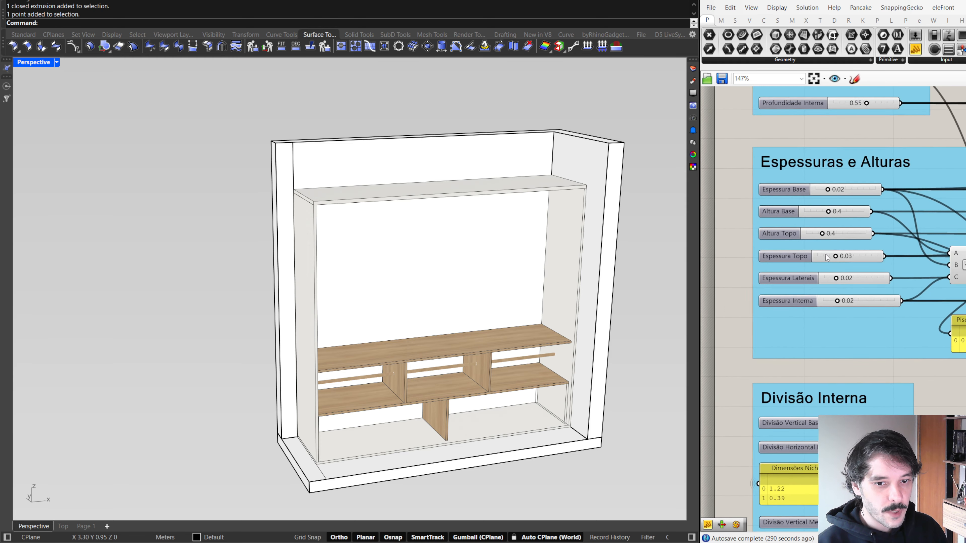
{"action": "mouse_move", "coordinate": [511, 392]}
{"action": "right_mouse_down"}
{"action": "mouse_move", "coordinate": [491, 381]}
{"action": "mouse_move", "coordinate": [498, 387]}
{"action": "right_mouse_up"}
{"action": "scroll", "coordinate": [840, 300], "scroll_direction": "down", "scroll_amount": 6}
{"action": "scroll", "coordinate": [859, 208], "scroll_direction": "up", "scroll_amount": 5}
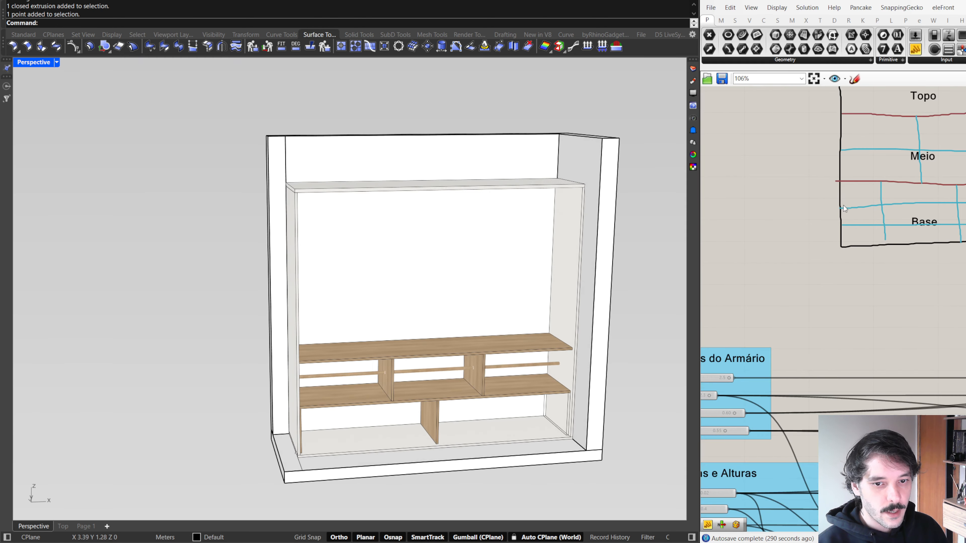
{"action": "right_click_drag", "start_coordinate": [844, 206], "coordinate": [839, 218]}
{"action": "left_click", "coordinate": [854, 79]}
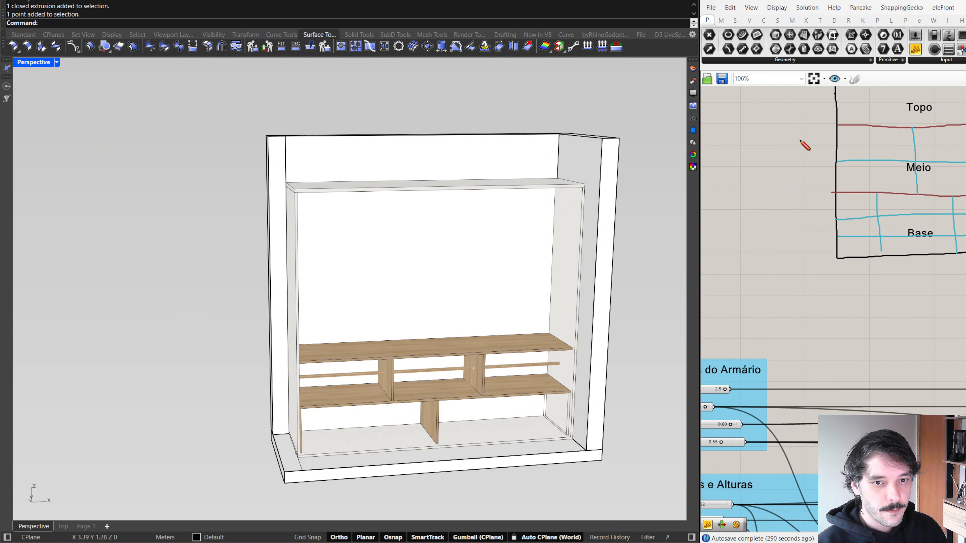
{"action": "mouse_move", "coordinate": [828, 258]}
{"action": "left_mouse_down"}
{"action": "mouse_move", "coordinate": [818, 192]}
{"action": "mouse_move", "coordinate": [827, 190]}
{"action": "mouse_move", "coordinate": [811, 226]}
{"action": "left_mouse_up"}
Set the cabinet's Altura Base slider to 0.7
{"action": "scroll", "coordinate": [818, 232], "scroll_direction": "down", "scroll_amount": 3}
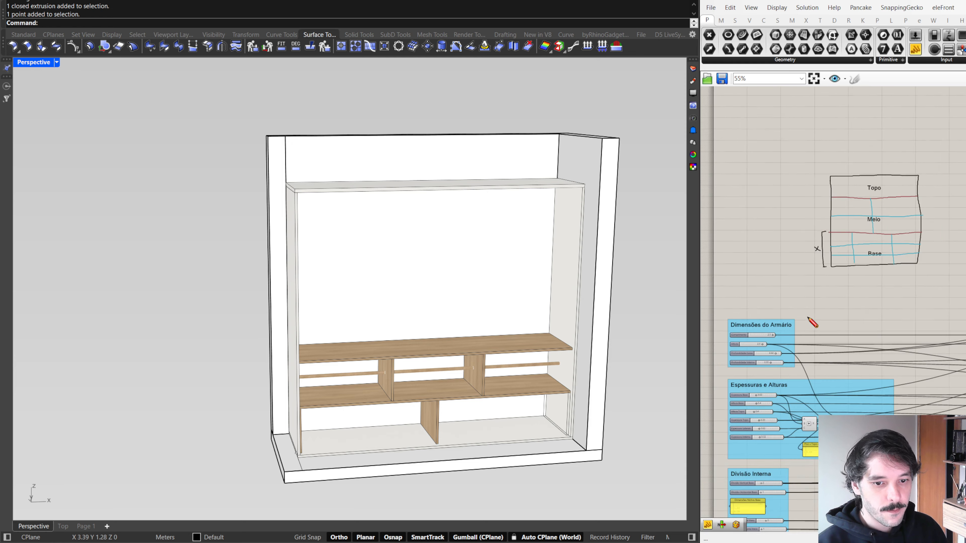
{"action": "scroll", "coordinate": [787, 293], "scroll_direction": "up", "scroll_amount": 5}
{"action": "right_click_drag", "start_coordinate": [812, 279], "coordinate": [804, 289]}
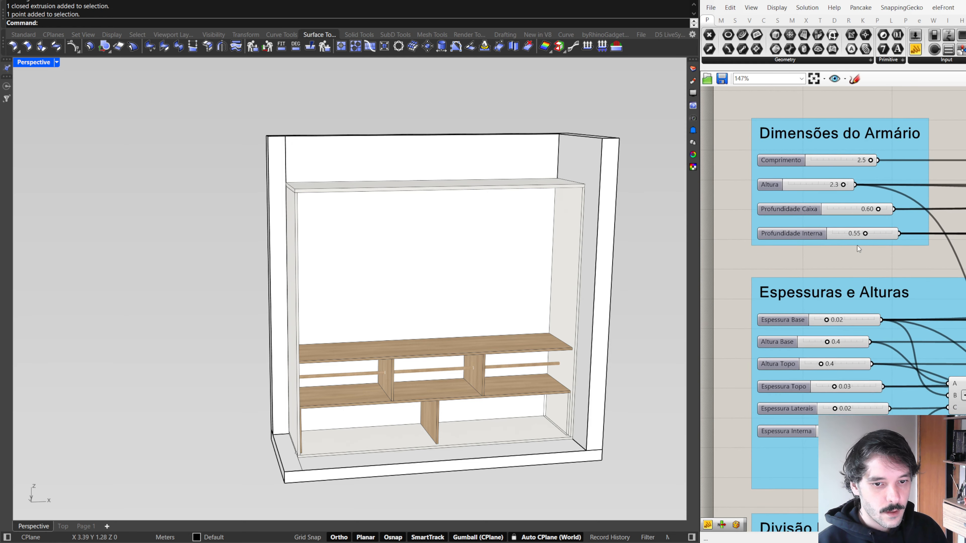
{"action": "right_click_drag", "start_coordinate": [857, 313], "coordinate": [834, 313]}
{"action": "right_click_drag", "start_coordinate": [806, 344], "coordinate": [798, 233]}
{"action": "left_click_drag", "start_coordinate": [795, 230], "coordinate": [812, 230]}
Set the Espessura Base slider to 0.05 to thicken the cabinet's base panel
{"action": "scroll", "coordinate": [813, 230], "scroll_direction": "up", "scroll_amount": 1}
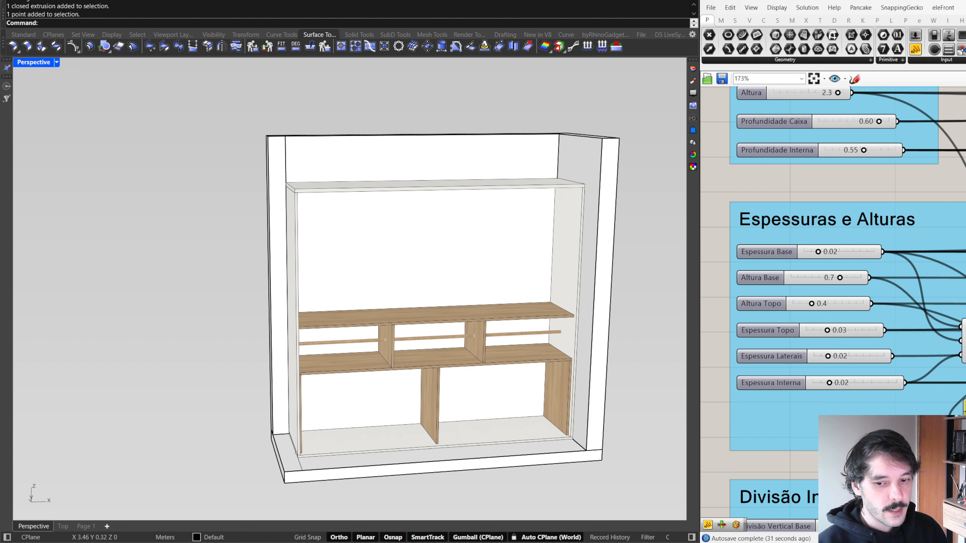
{"action": "scroll", "coordinate": [380, 457], "scroll_direction": "up", "scroll_amount": 5}
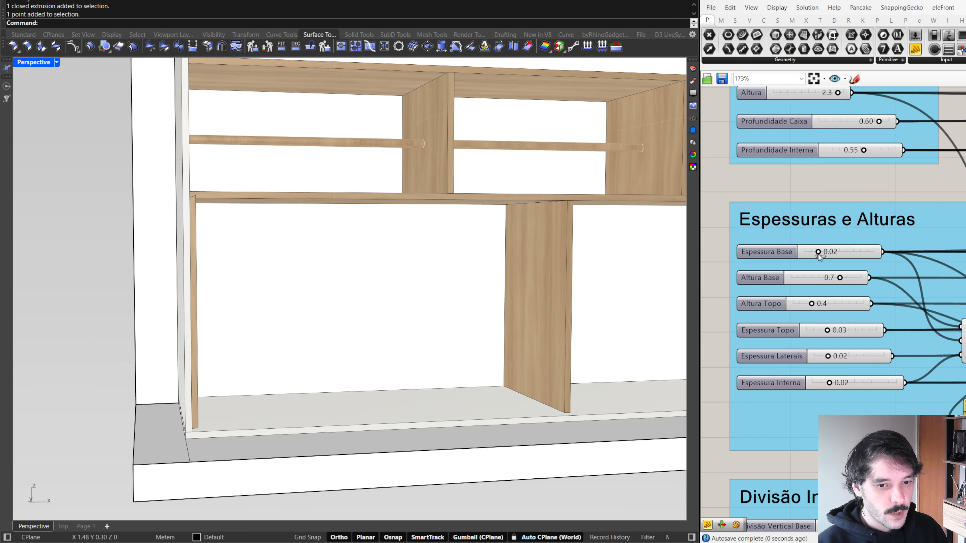
{"action": "left_click_drag", "start_coordinate": [818, 254], "coordinate": [839, 253]}
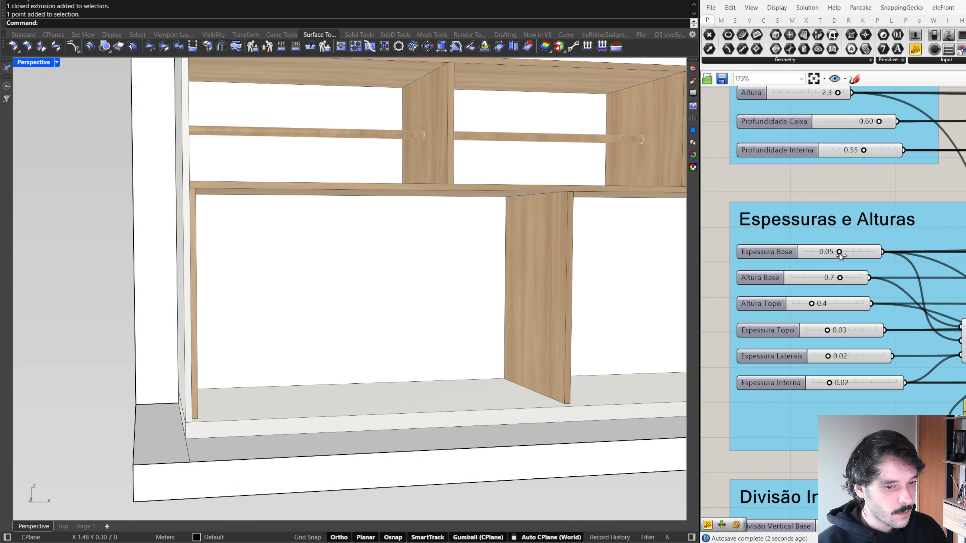
Inspect the cabinet's top and side panels and set the Espessura Laterais slider to 0.01
{"action": "scroll", "coordinate": [417, 279], "scroll_direction": "down", "scroll_amount": 10}
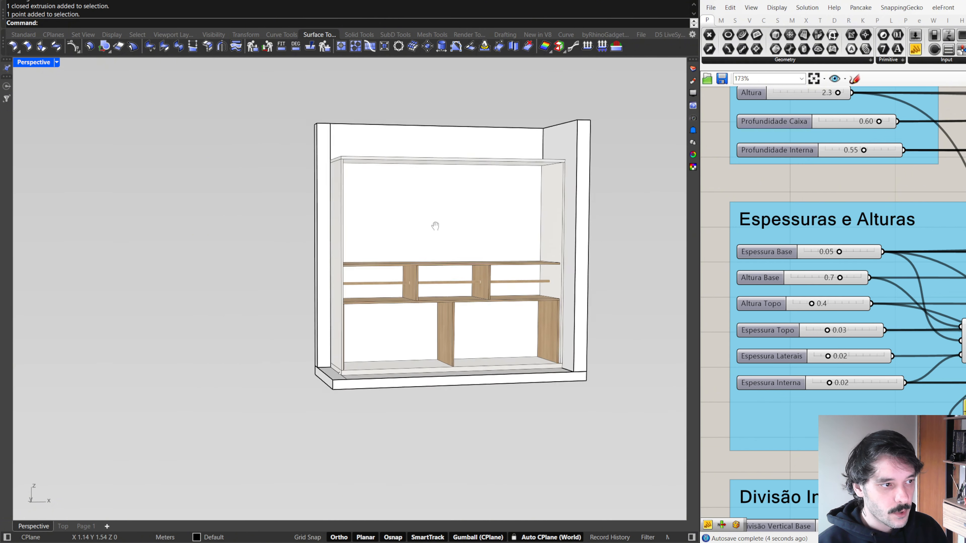
{"action": "scroll", "coordinate": [487, 221], "scroll_direction": "up", "scroll_amount": 8}
{"action": "right_click_drag", "start_coordinate": [488, 221], "coordinate": [478, 228]}
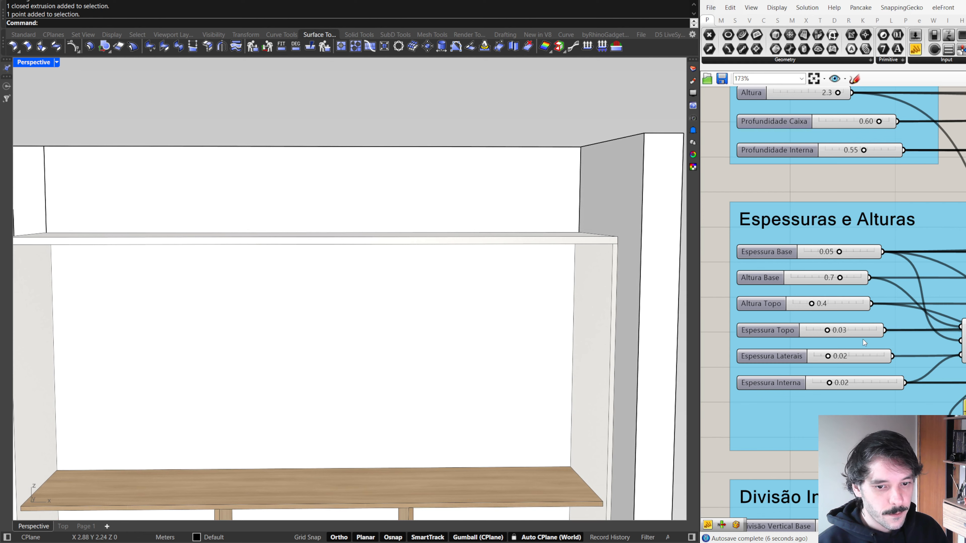
{"action": "scroll", "coordinate": [418, 241], "scroll_direction": "down", "scroll_amount": 6}
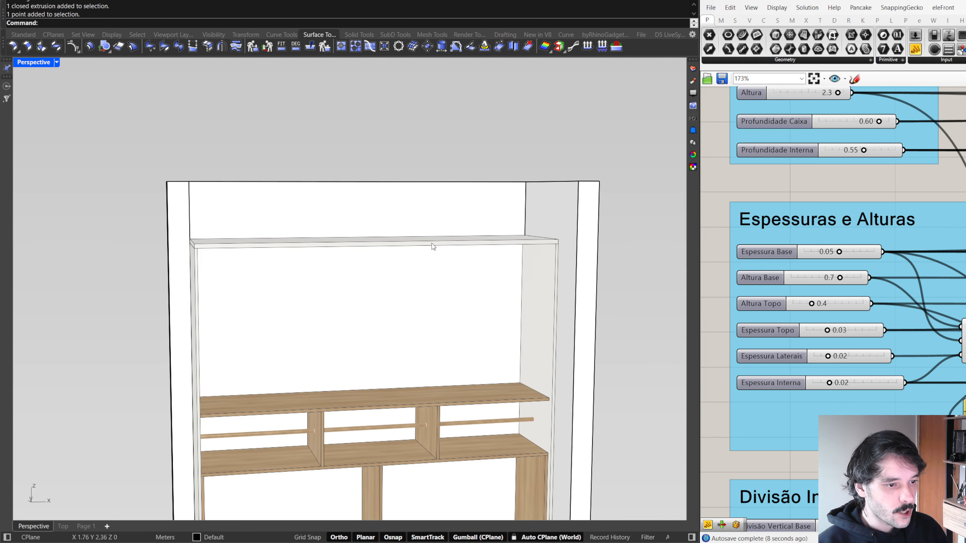
{"action": "right_click_drag", "start_coordinate": [517, 303], "coordinate": [669, 337]}
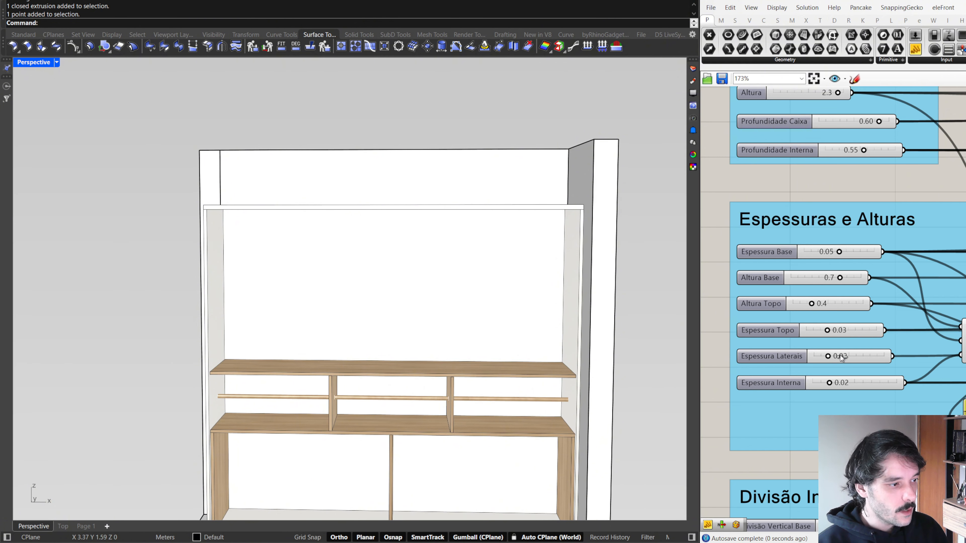
{"action": "left_click_drag", "start_coordinate": [827, 356], "coordinate": [843, 361]}
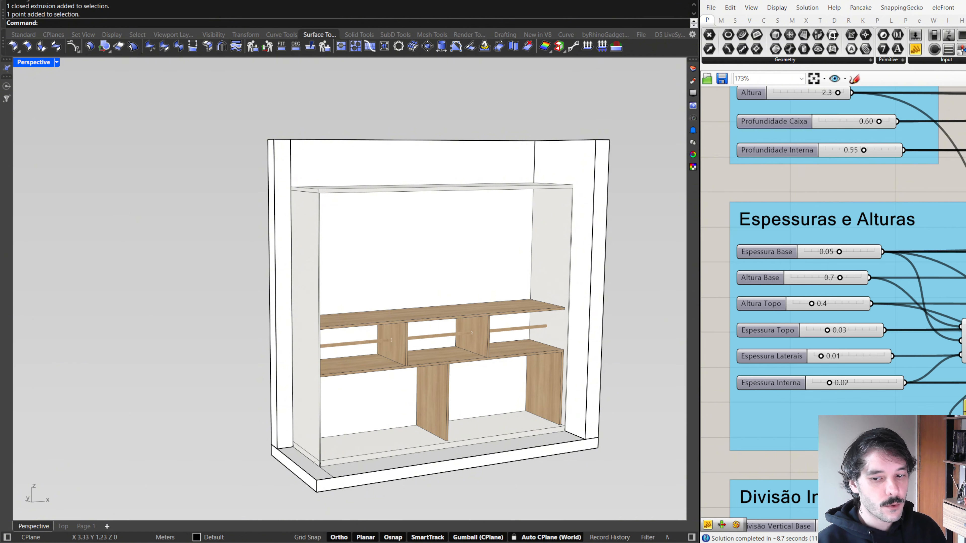
Sketch a taller bracket marked x beside the diagram, spanning the height of the Base and Meio sections
{"action": "right_click_drag", "start_coordinate": [486, 369], "coordinate": [526, 384], "text": "shift"}
{"action": "scroll", "coordinate": [835, 309], "scroll_direction": "down", "scroll_amount": 4}
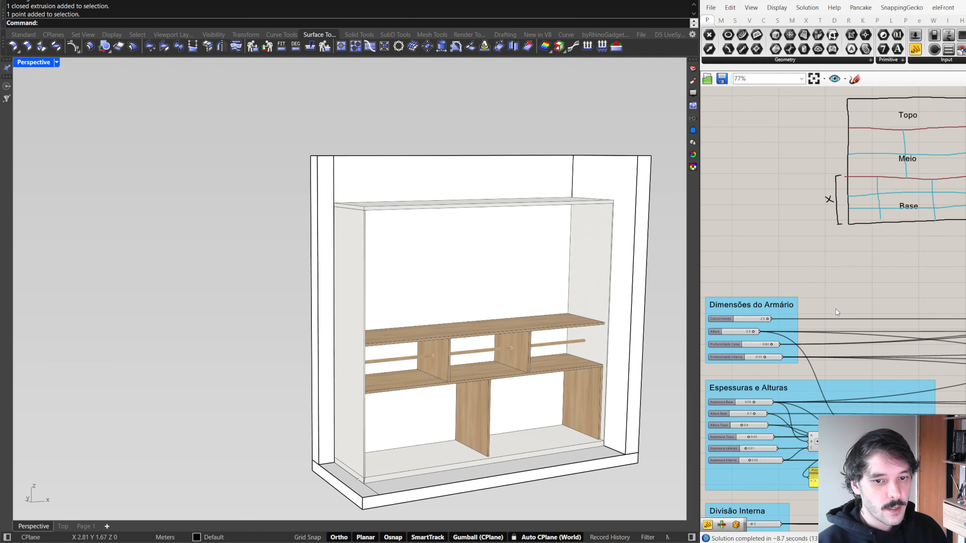
{"action": "scroll", "coordinate": [835, 309], "scroll_direction": "up", "scroll_amount": 3}
{"action": "left_click", "coordinate": [854, 78]}
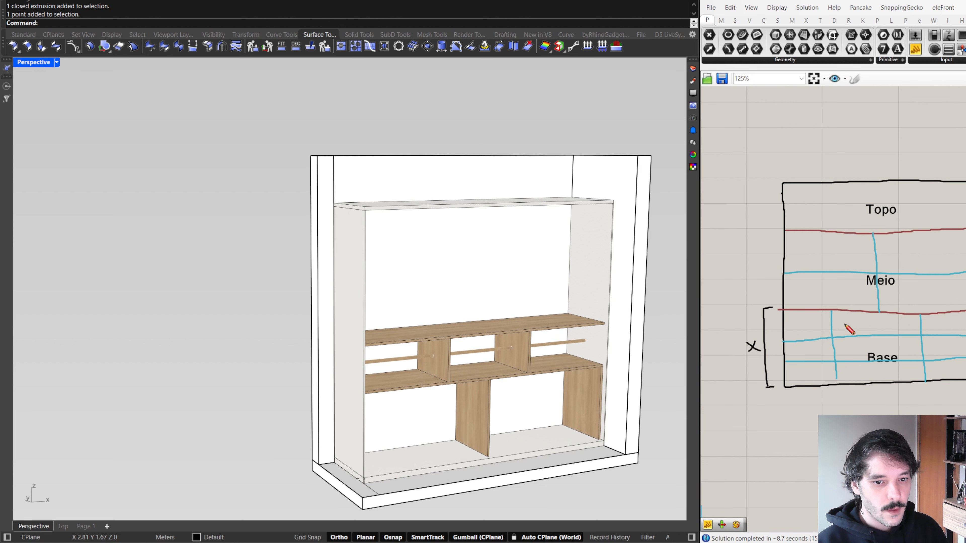
{"action": "mouse_move", "coordinate": [759, 391]}
{"action": "left_mouse_down"}
{"action": "mouse_move", "coordinate": [747, 390]}
{"action": "mouse_move", "coordinate": [749, 226]}
{"action": "mouse_move", "coordinate": [770, 225]}
{"action": "left_mouse_up"}
{"action": "left_click_drag", "start_coordinate": [737, 287], "coordinate": [745, 292]}
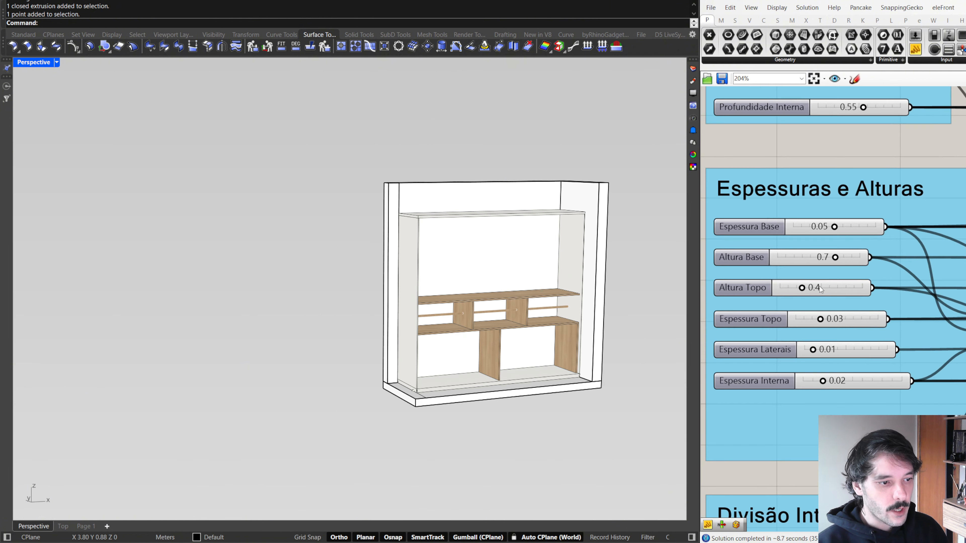
Set the Altura Topo slider to 1.2 to raise the cabinet's upper wooden shelf
{"action": "right_click_drag", "start_coordinate": [565, 321], "coordinate": [577, 326]}
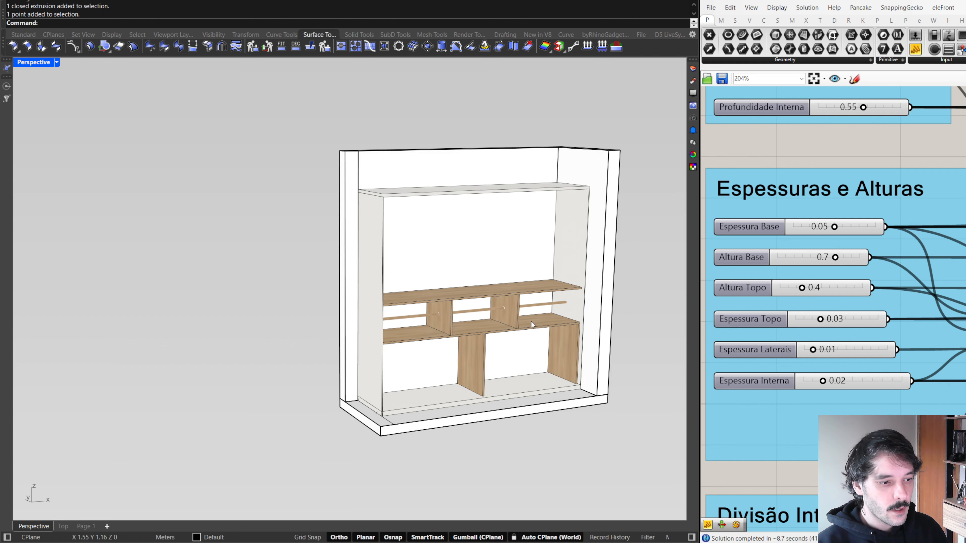
{"action": "scroll", "coordinate": [747, 295], "scroll_direction": "down", "scroll_amount": 3}
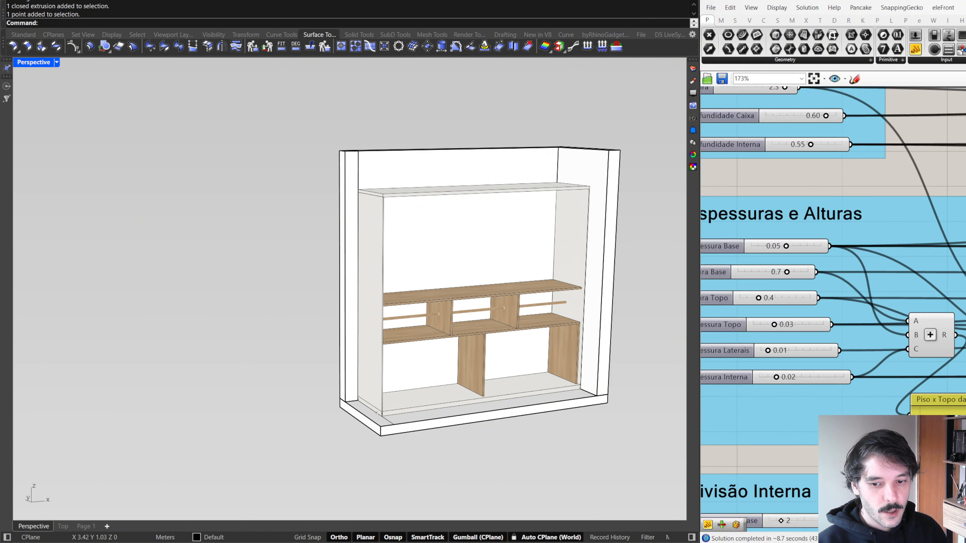
{"action": "scroll", "coordinate": [833, 272], "scroll_direction": "up", "scroll_amount": 2}
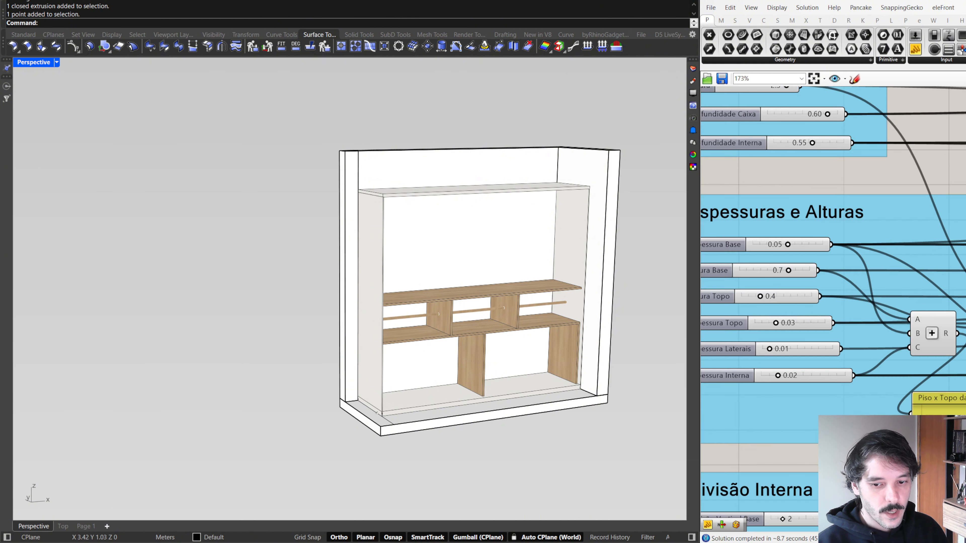
{"action": "right_click_drag", "start_coordinate": [832, 272], "coordinate": [848, 270]}
{"action": "left_click_drag", "start_coordinate": [787, 292], "coordinate": [813, 297]}
{"action": "right_click_drag", "start_coordinate": [812, 349], "coordinate": [736, 350]}
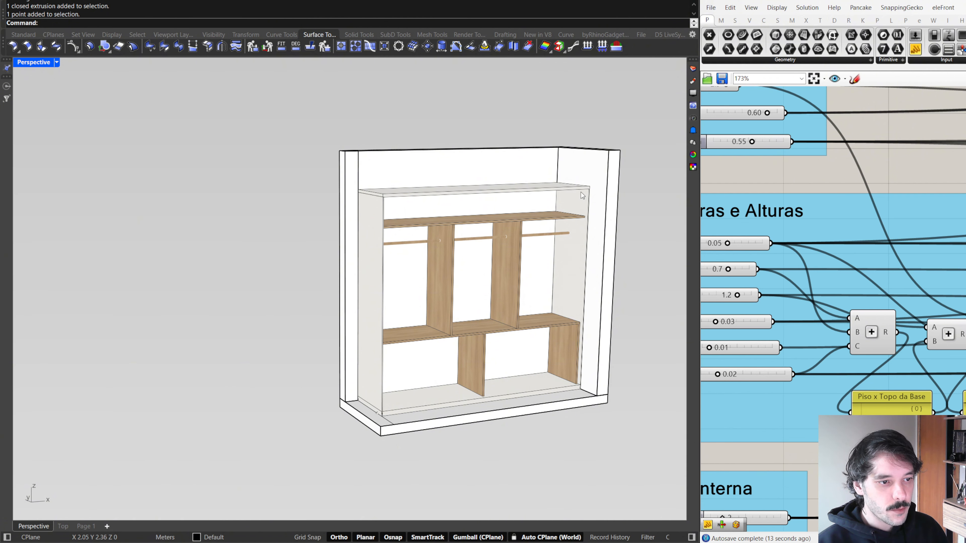
Sketch an annotation beside the Topo section of the cabinet diagram
{"action": "mouse_move", "coordinate": [781, 194]}
{"action": "right_mouse_down"}
{"action": "mouse_move", "coordinate": [806, 316]}
{"action": "mouse_move", "coordinate": [734, 468]}
{"action": "right_mouse_up"}
{"action": "scroll", "coordinate": [806, 315], "scroll_direction": "down", "scroll_amount": 5}
{"action": "scroll", "coordinate": [788, 209], "scroll_direction": "up", "scroll_amount": 2}
{"action": "left_click", "coordinate": [854, 78]}
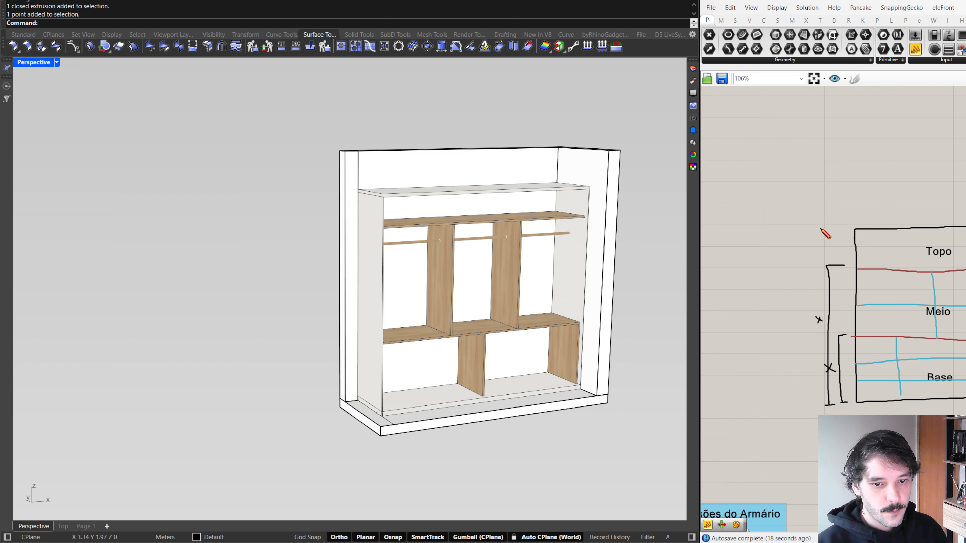
{"action": "mouse_move", "coordinate": [821, 229]}
{"action": "left_mouse_down"}
{"action": "mouse_move", "coordinate": [828, 267]}
{"action": "mouse_move", "coordinate": [798, 254]}
{"action": "mouse_move", "coordinate": [803, 243]}
{"action": "left_mouse_up"}
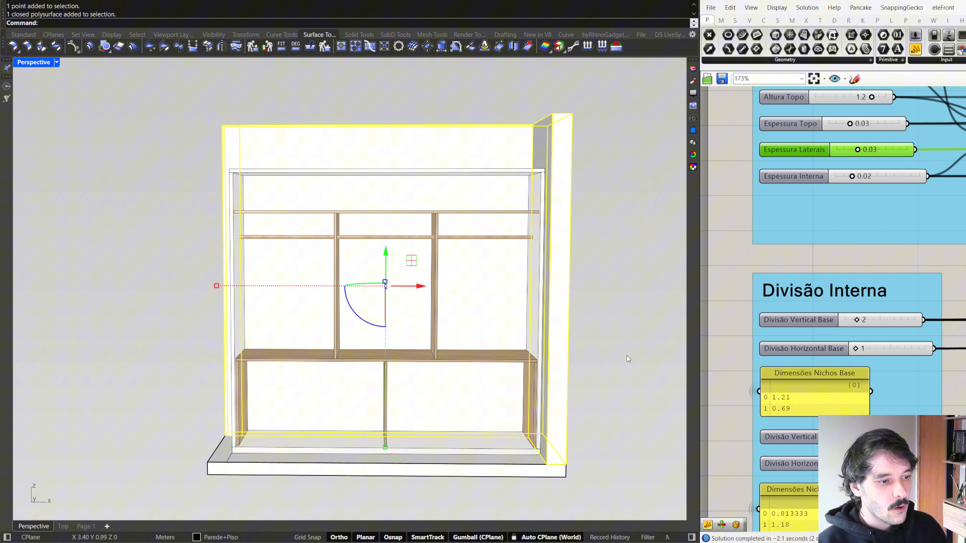
Deselect the walls, then try 3 vertical divisions in the cabinet base and set Divisão Vertical Base to 4
{"action": "left_click", "coordinate": [627, 354]}
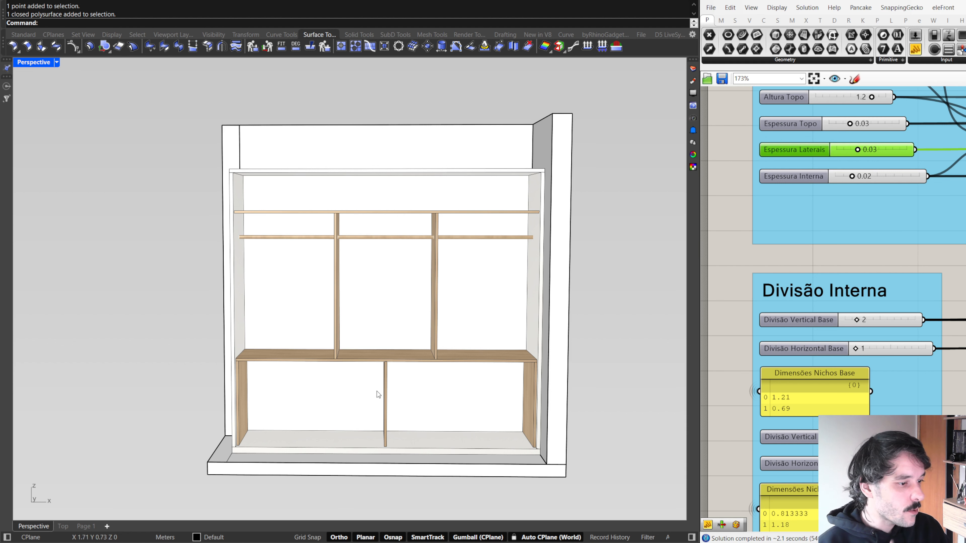
{"action": "double_click", "coordinate": [871, 321]}
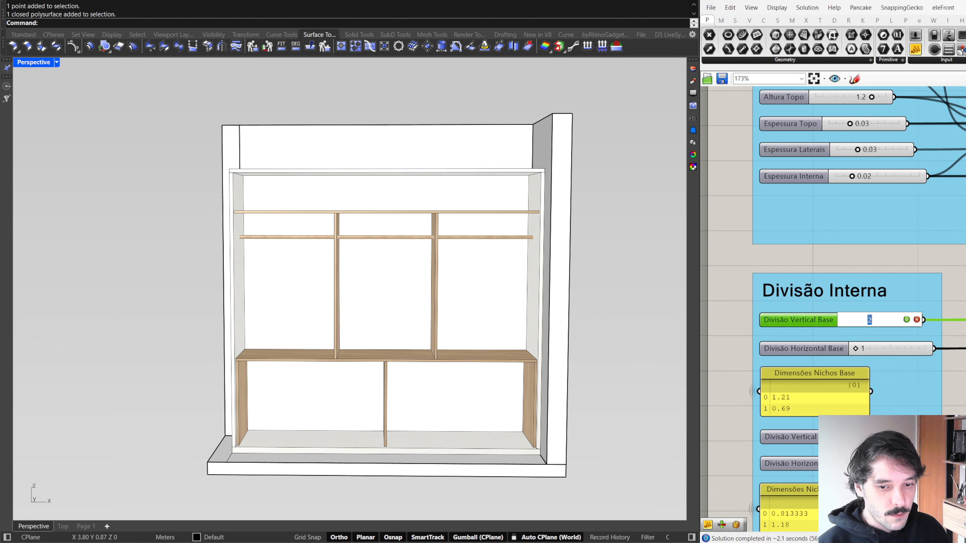
{"action": "key", "text": "Return"}
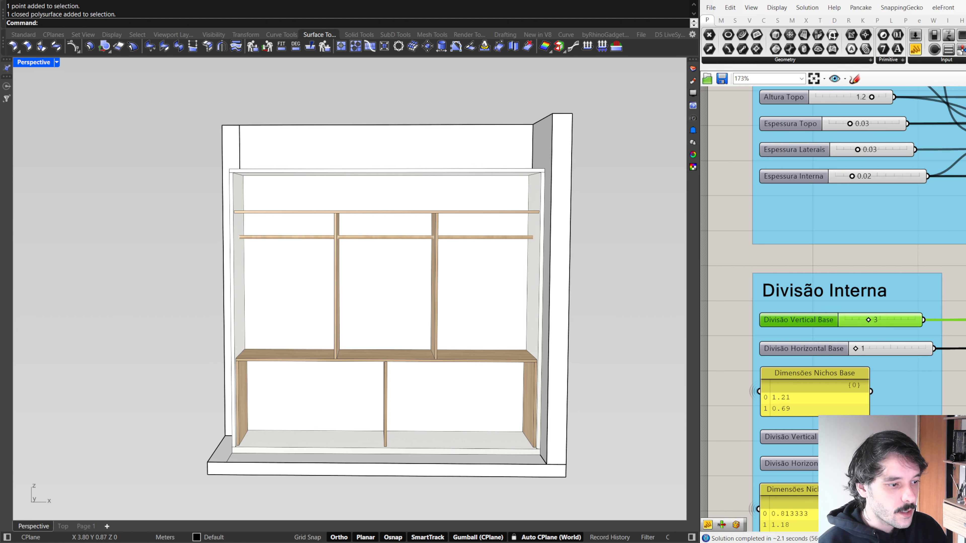
{"action": "double_click", "coordinate": [876, 319]}
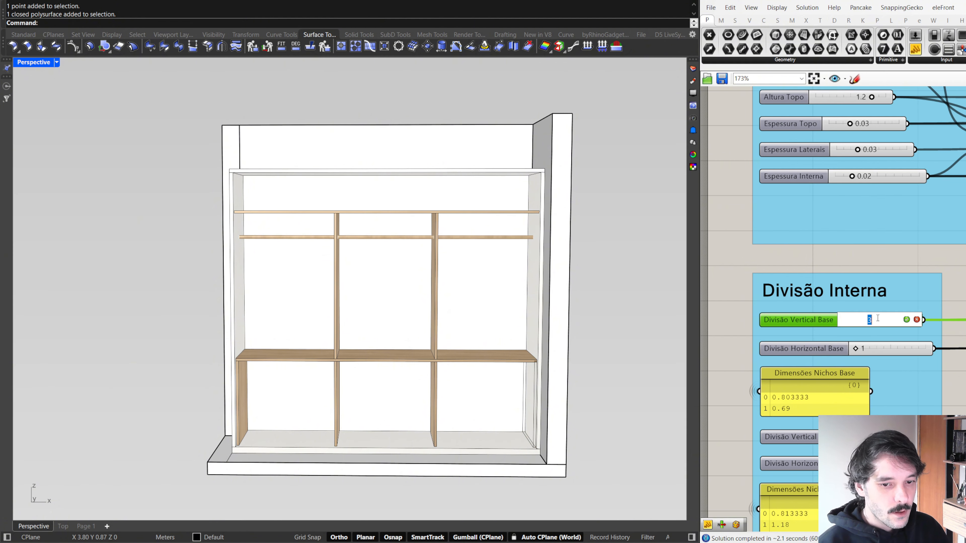
{"action": "type", "text": "4"}
{"action": "key", "text": "Return"}
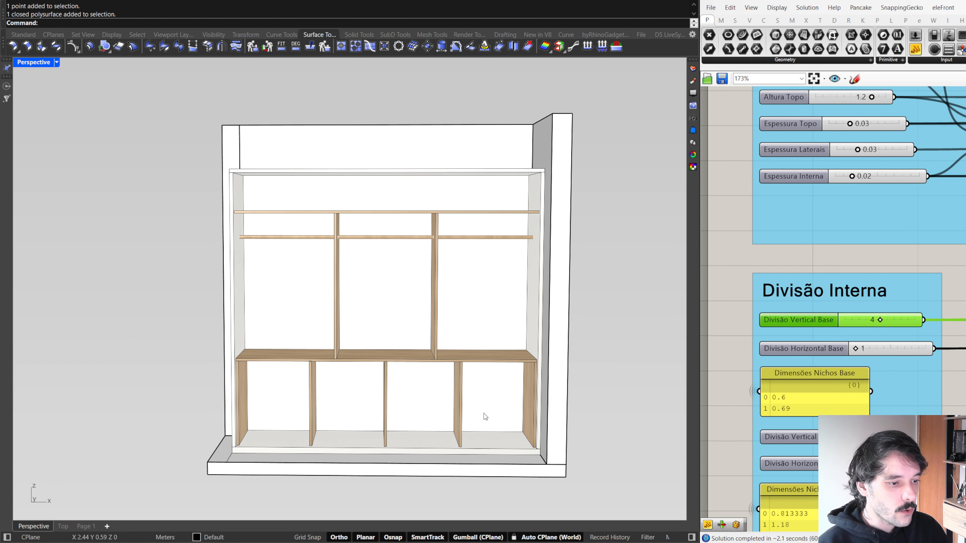
Try Divisão Horizontal Base at 2 and 3 to add shelves in the base, and return it to 1
{"action": "double_click", "coordinate": [866, 347]}
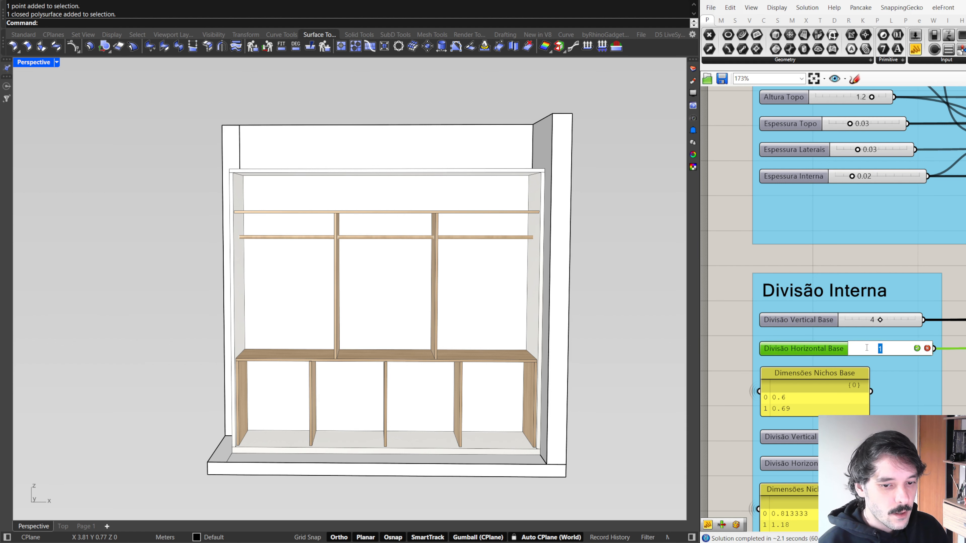
{"action": "key", "text": "Return"}
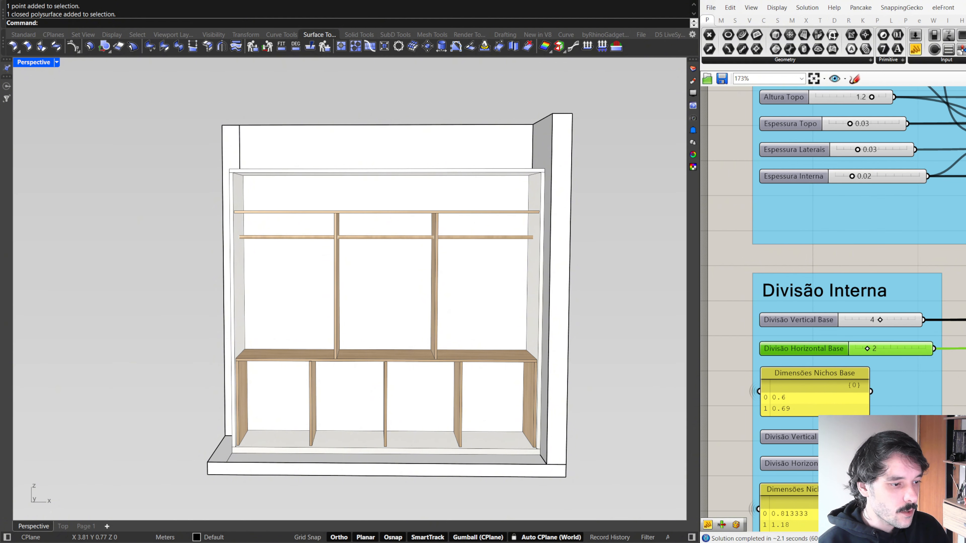
{"action": "double_click", "coordinate": [884, 350]}
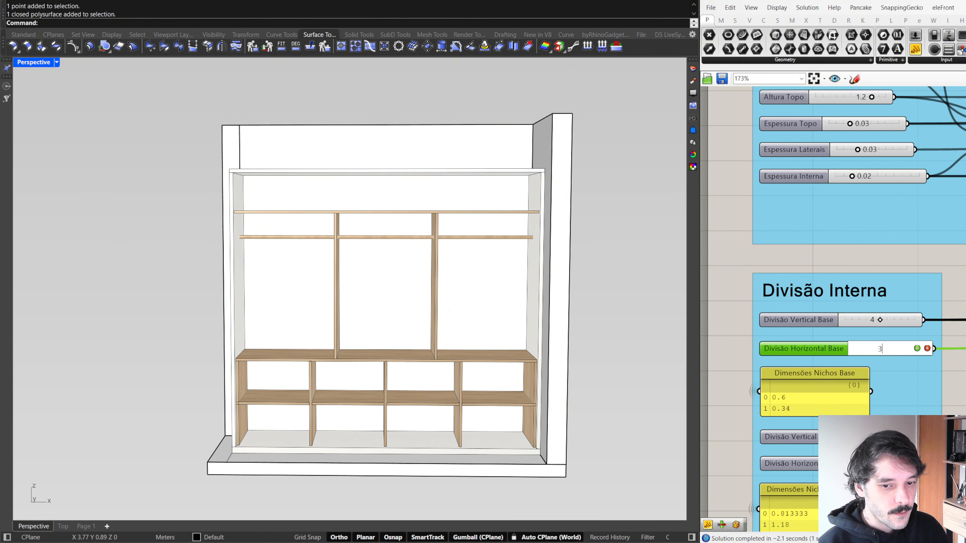
{"action": "type", "text": "3"}
{"action": "key", "text": "Return"}
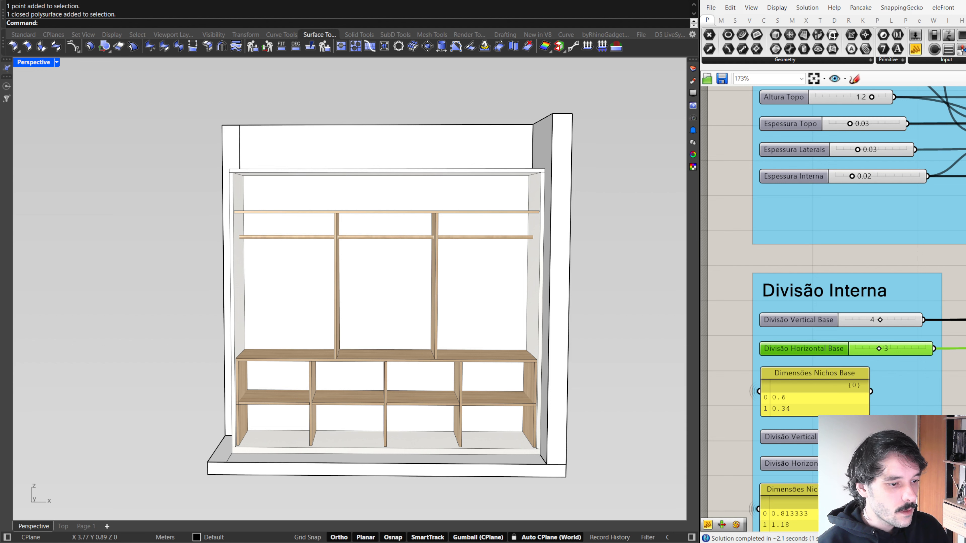
{"action": "double_click", "coordinate": [884, 350]}
{"action": "type", "text": "1"}
{"action": "key", "text": "Return"}
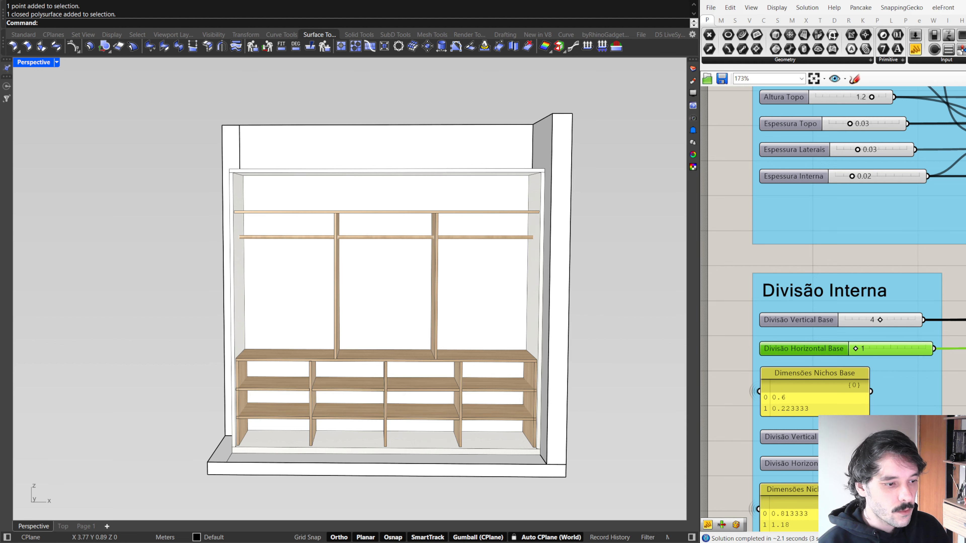
Try Divisão Vertical Meio at 2 and at 4 to compare the divisions in the cabinet's middle section
{"action": "right_click_drag", "start_coordinate": [444, 397], "coordinate": [463, 400]}
{"action": "right_click_drag", "start_coordinate": [936, 403], "coordinate": [930, 386]}
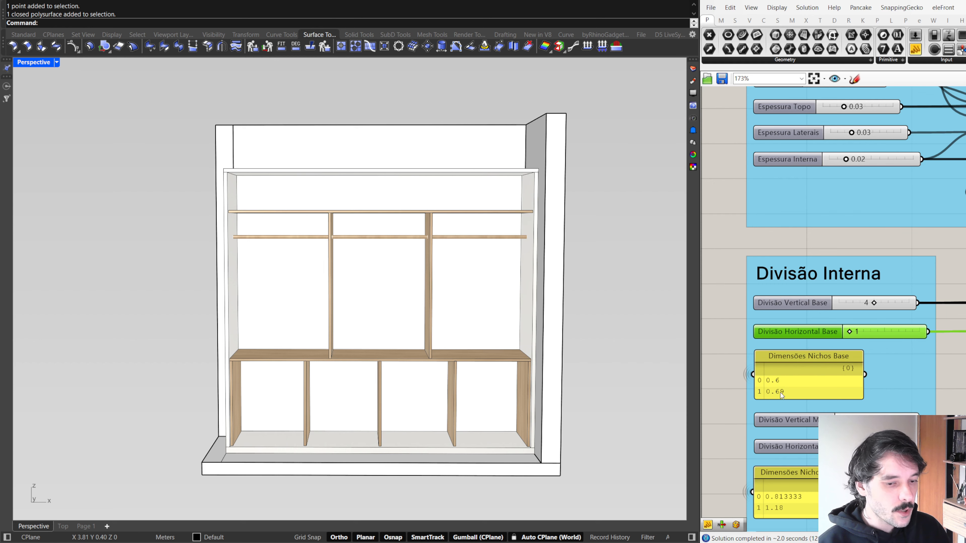
{"action": "right_click_drag", "start_coordinate": [829, 413], "coordinate": [842, 293]}
{"action": "scroll", "coordinate": [833, 309], "scroll_direction": "up", "scroll_amount": 1}
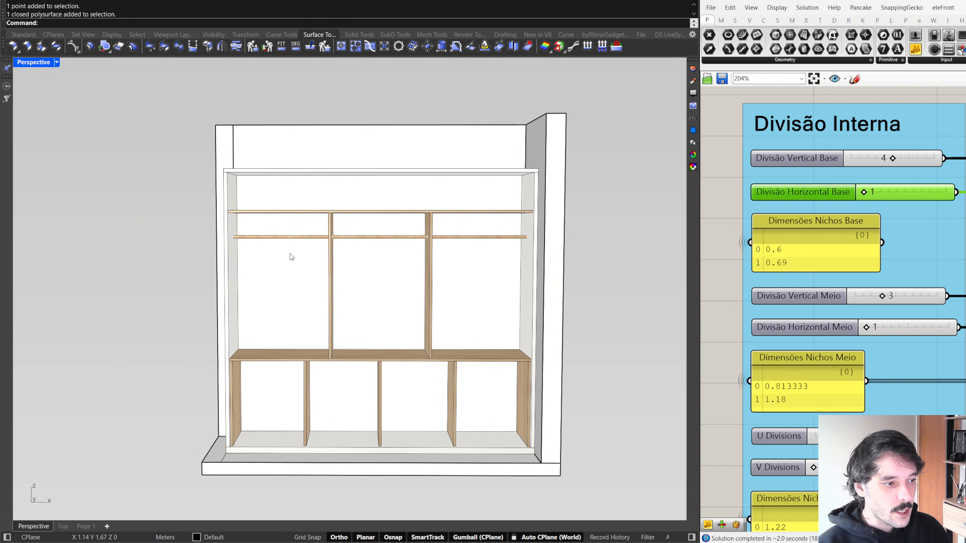
{"action": "double_click", "coordinate": [887, 296]}
{"action": "type", "text": "2"}
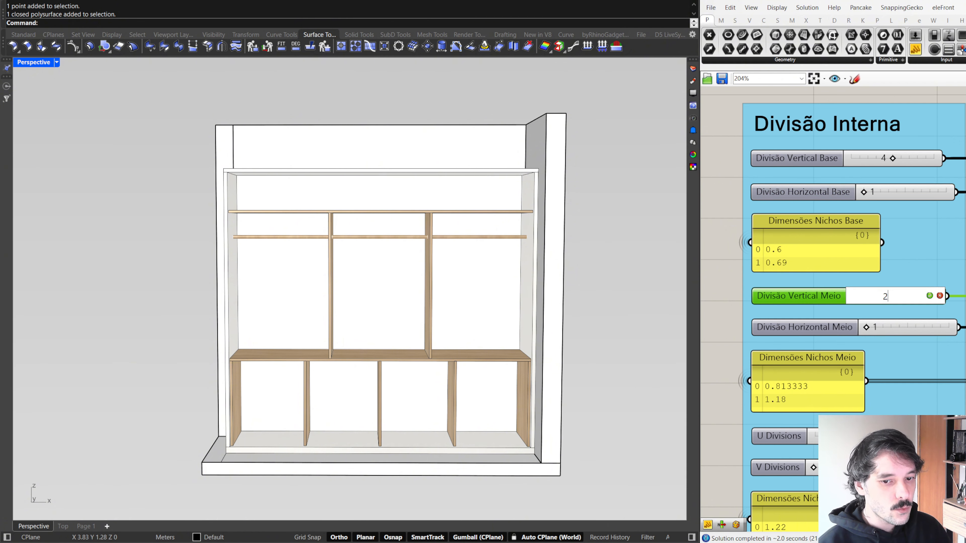
{"action": "key", "text": "Return"}
{"action": "double_click", "coordinate": [887, 296]}
{"action": "type", "text": "4"}
{"action": "key", "text": "Return"}
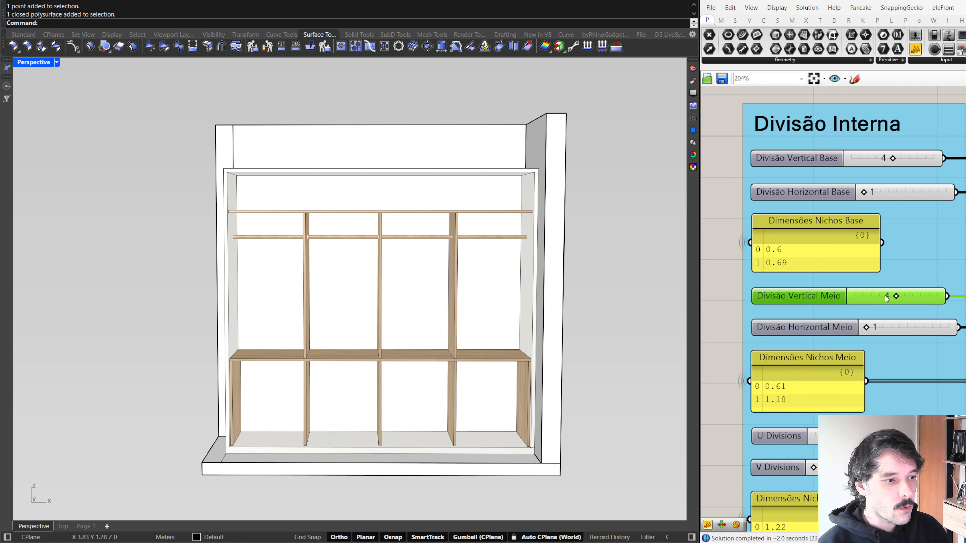
Try 3 vertical divisions in the middle section and settle Divisão Vertical Meio on 2
{"action": "double_click", "coordinate": [899, 293]}
{"action": "type", "text": "3"}
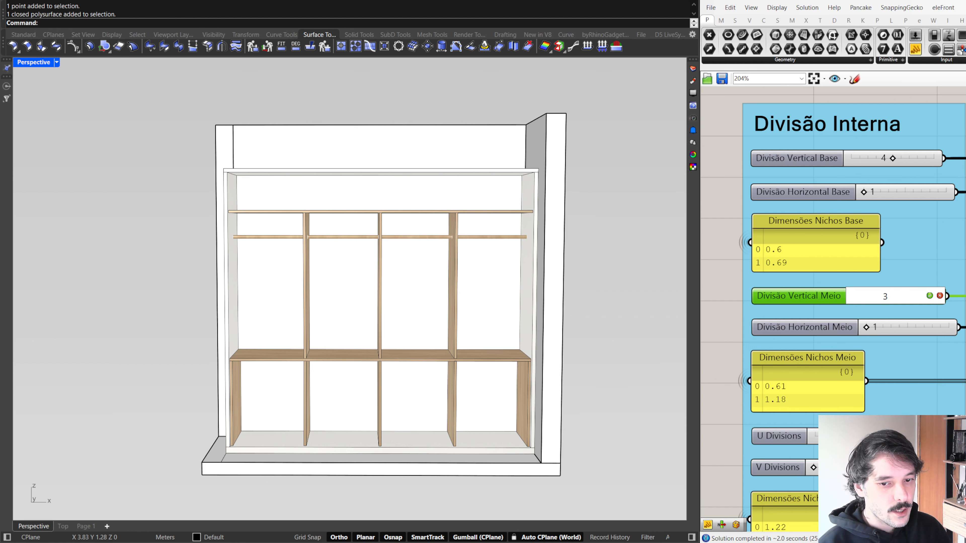
{"action": "key", "text": "Return"}
{"action": "double_click", "coordinate": [900, 292]}
{"action": "type", "text": "2"}
{"action": "key", "text": "Return"}
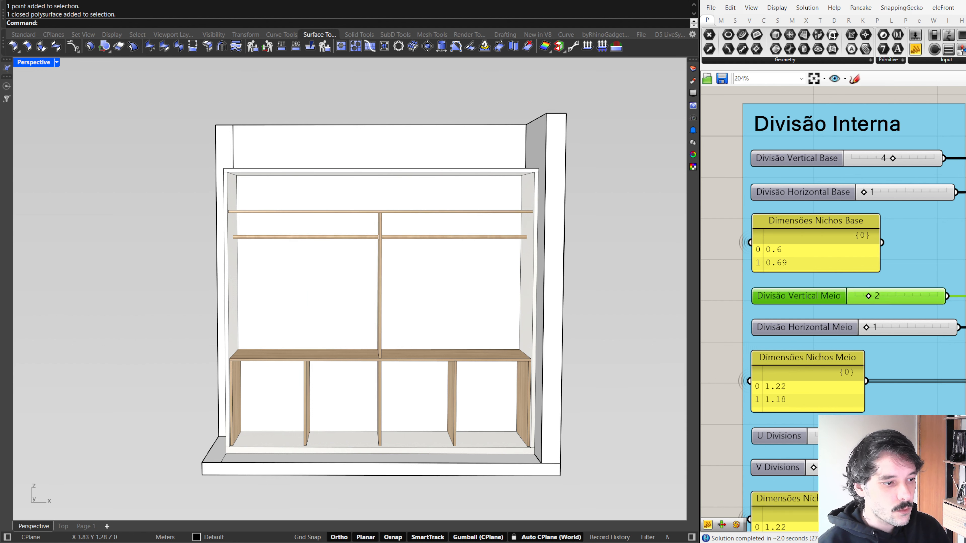
Switch the option in the Cabideiro group from X to Cabideiro to add the hanging rails
{"action": "scroll", "coordinate": [848, 388], "scroll_direction": "down", "scroll_amount": 2}
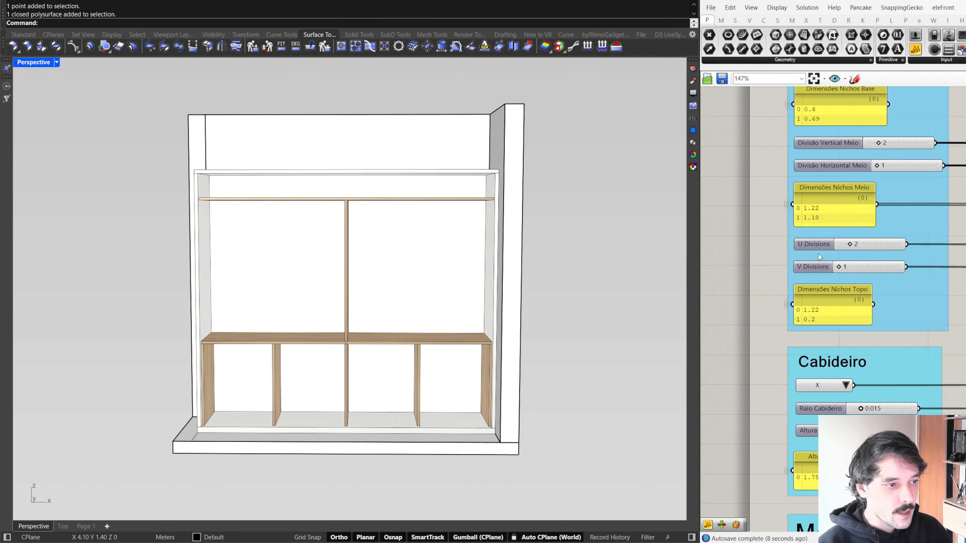
{"action": "right_click_drag", "start_coordinate": [889, 171], "coordinate": [872, 318]}
{"action": "mouse_move", "coordinate": [860, 313]}
{"action": "left_mouse_down"}
{"action": "mouse_move", "coordinate": [890, 312]}
{"action": "mouse_move", "coordinate": [860, 312]}
{"action": "left_mouse_up"}
{"action": "right_click_drag", "start_coordinate": [882, 389], "coordinate": [896, 236]}
{"action": "left_click", "coordinate": [844, 381]}
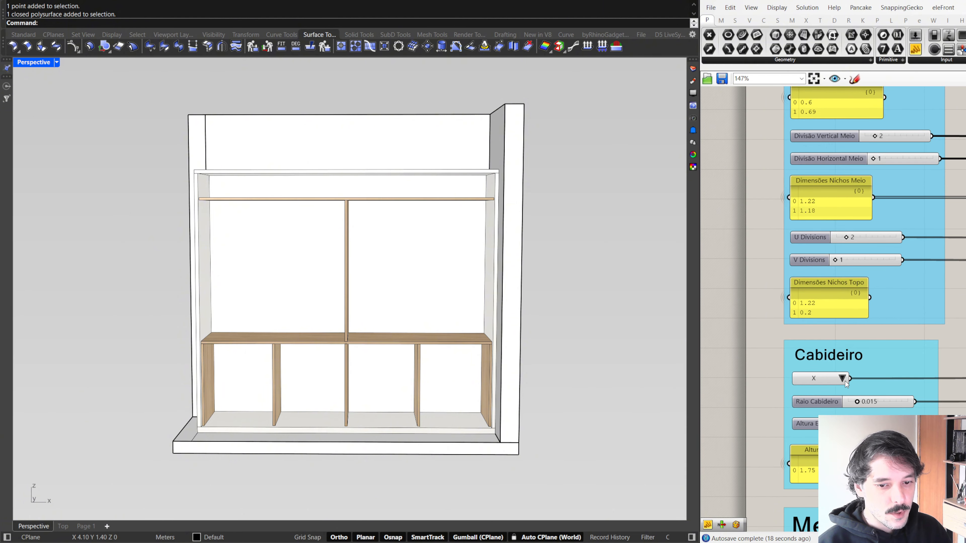
{"action": "left_click", "coordinate": [864, 393]}
Set the Cabideiro option to X to hide the hanging rails, and switch it back to Cabideiro
{"action": "right_click_drag", "start_coordinate": [330, 225], "coordinate": [374, 238]}
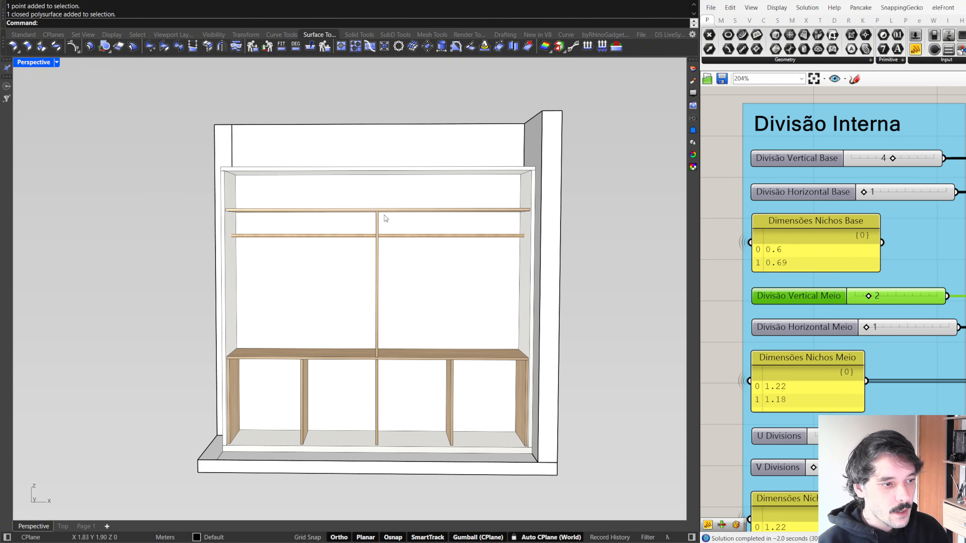
{"action": "right_click_drag", "start_coordinate": [400, 244], "coordinate": [353, 252]}
{"action": "scroll", "coordinate": [448, 250], "scroll_direction": "up", "scroll_amount": 4}
{"action": "scroll", "coordinate": [889, 412], "scroll_direction": "down", "scroll_amount": 4}
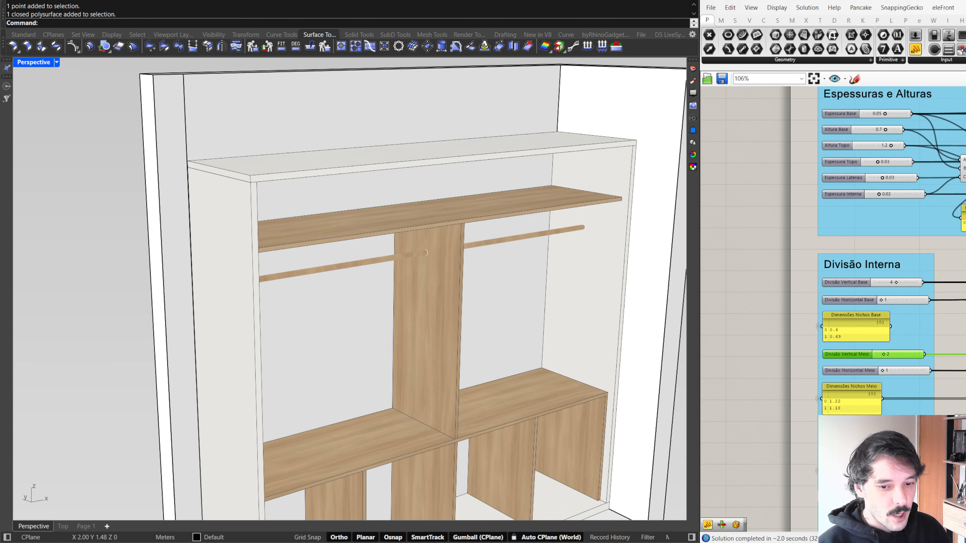
{"action": "right_click_drag", "start_coordinate": [861, 521], "coordinate": [832, 245]}
{"action": "scroll", "coordinate": [832, 244], "scroll_direction": "up", "scroll_amount": 4}
{"action": "left_click", "coordinate": [824, 252]}
{"action": "left_click", "coordinate": [821, 278]}
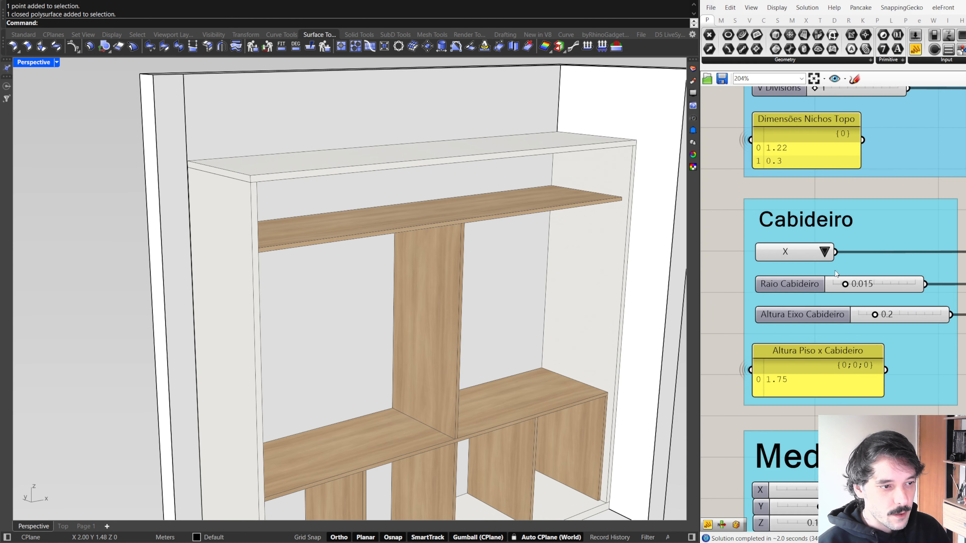
{"action": "right_click_drag", "start_coordinate": [532, 327], "coordinate": [494, 306]}
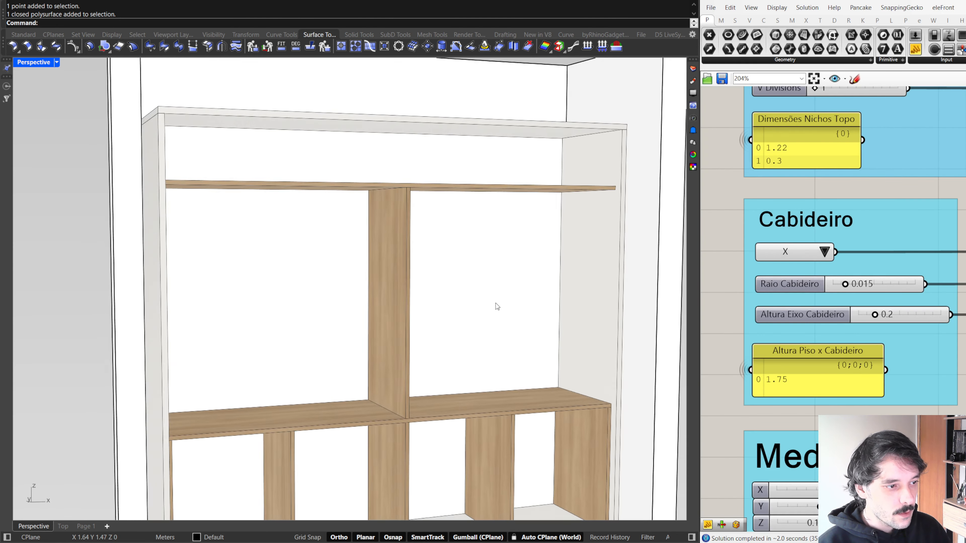
{"action": "scroll", "coordinate": [490, 297], "scroll_direction": "down", "scroll_amount": 4}
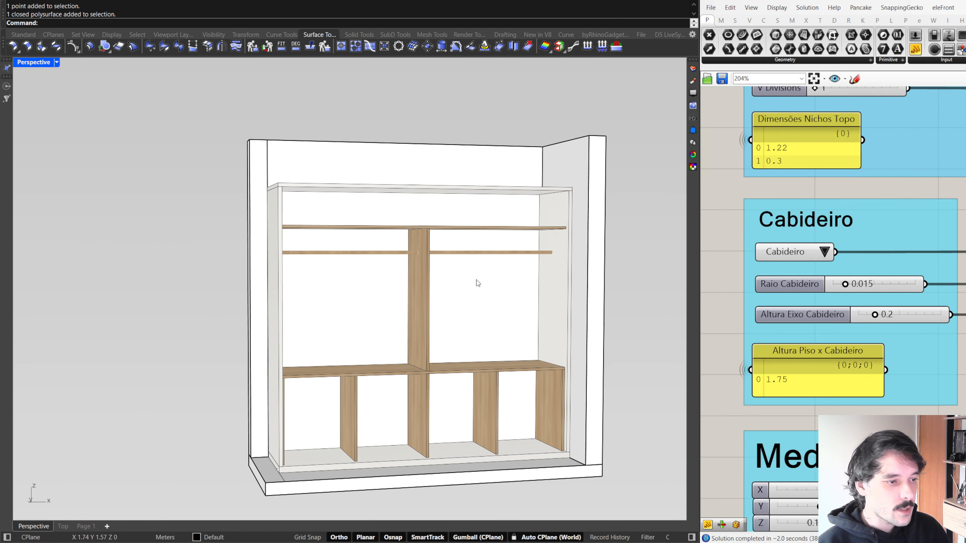
Test raising the hanging rails with Altura Eixo Cabideiro at 0.1, and return the slider to 0.2
{"action": "right_click_drag", "start_coordinate": [554, 236], "coordinate": [536, 237]}
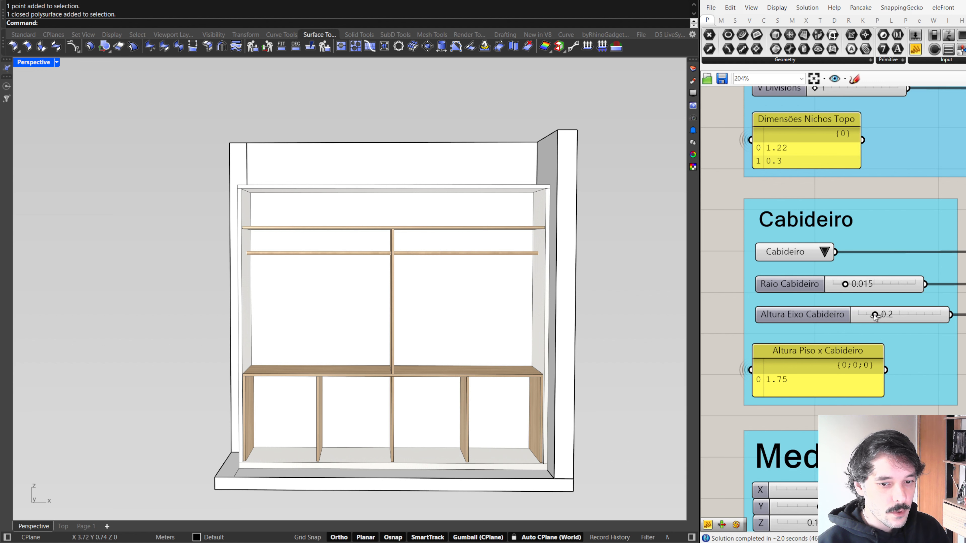
{"action": "left_click_drag", "start_coordinate": [874, 315], "coordinate": [867, 317]}
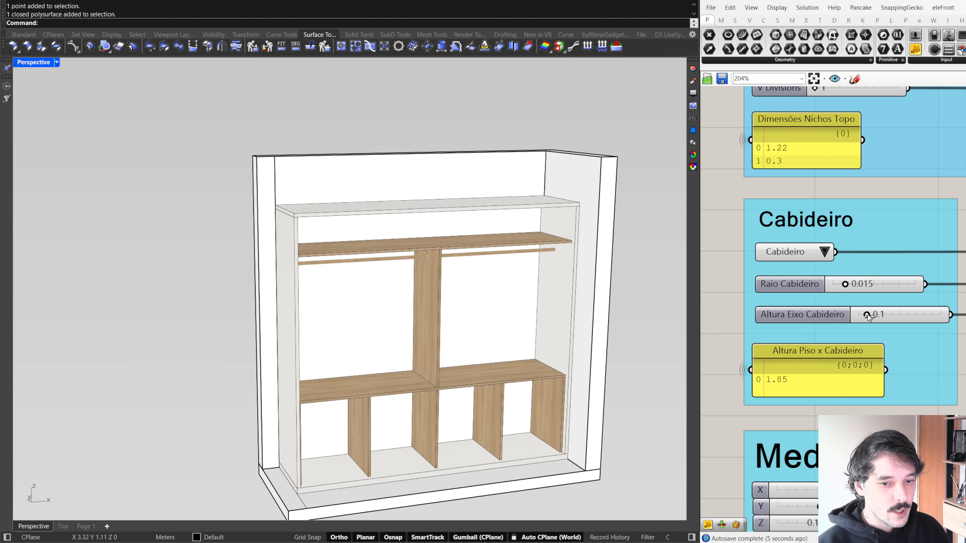
{"action": "left_click_drag", "start_coordinate": [867, 315], "coordinate": [873, 316]}
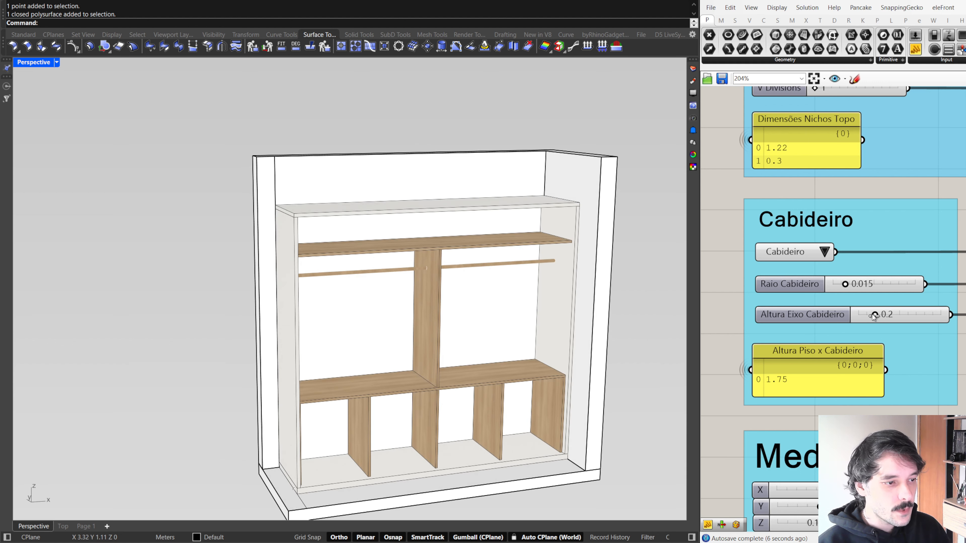
{"action": "right_click_drag", "start_coordinate": [471, 297], "coordinate": [481, 297]}
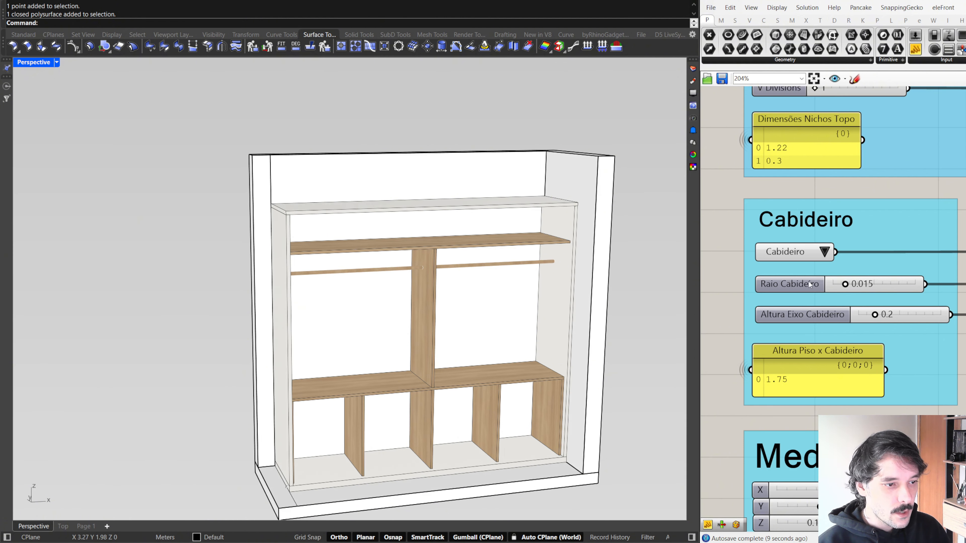
Try adjusting the hanging rail radius with the Raio Cabideiro slider
{"action": "scroll", "coordinate": [521, 268], "scroll_direction": "up", "scroll_amount": 5}
{"action": "mouse_move", "coordinate": [846, 285]}
{"action": "left_mouse_down"}
{"action": "mouse_move", "coordinate": [857, 285]}
{"action": "mouse_move", "coordinate": [847, 286]}
{"action": "left_mouse_up"}
{"action": "scroll", "coordinate": [825, 320], "scroll_direction": "down", "scroll_amount": 4}
{"action": "scroll", "coordinate": [351, 290], "scroll_direction": "down", "scroll_amount": 8}
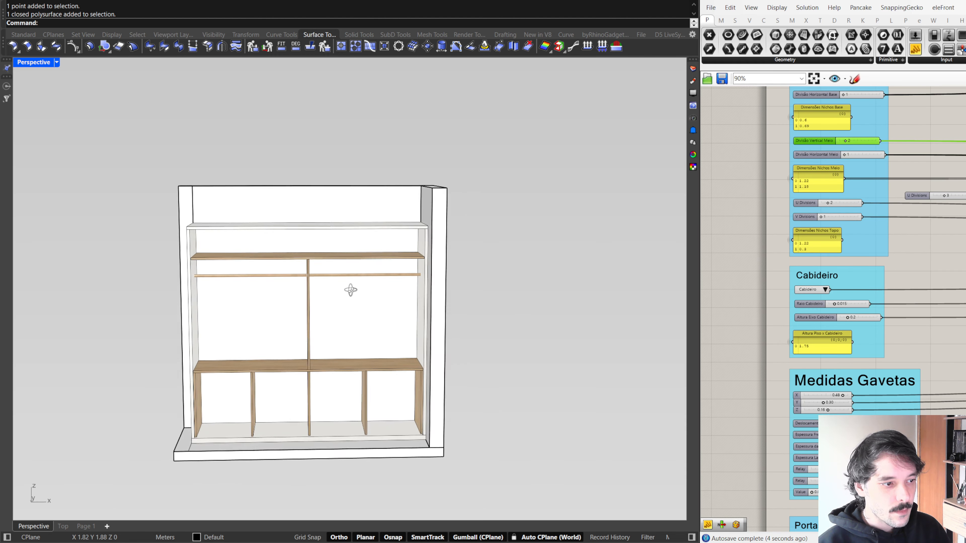
Set the cabinet's Comprimento to 2.2 in the Dimensões do Armário group
{"action": "right_click_drag", "start_coordinate": [330, 309], "coordinate": [398, 328], "text": "shift"}
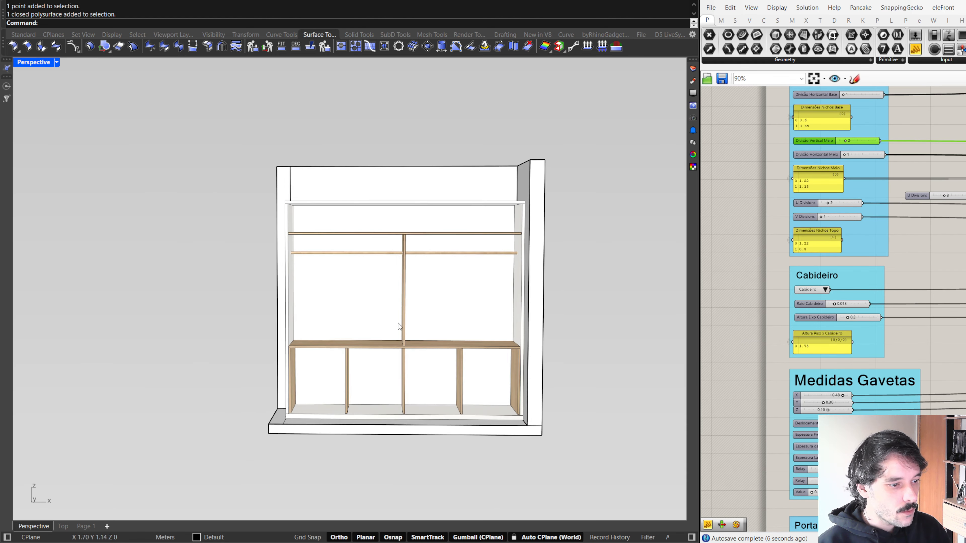
{"action": "scroll", "coordinate": [435, 381], "scroll_direction": "up", "scroll_amount": 4}
{"action": "right_click_drag", "start_coordinate": [441, 268], "coordinate": [439, 311], "text": "shift"}
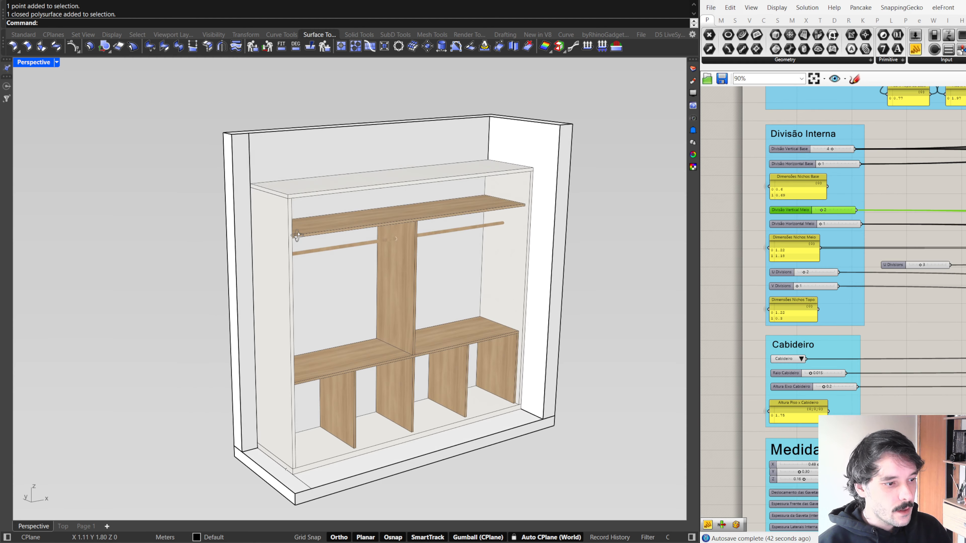
{"action": "scroll", "coordinate": [807, 248], "scroll_direction": "down", "scroll_amount": 3}
{"action": "scroll", "coordinate": [817, 190], "scroll_direction": "up", "scroll_amount": 5}
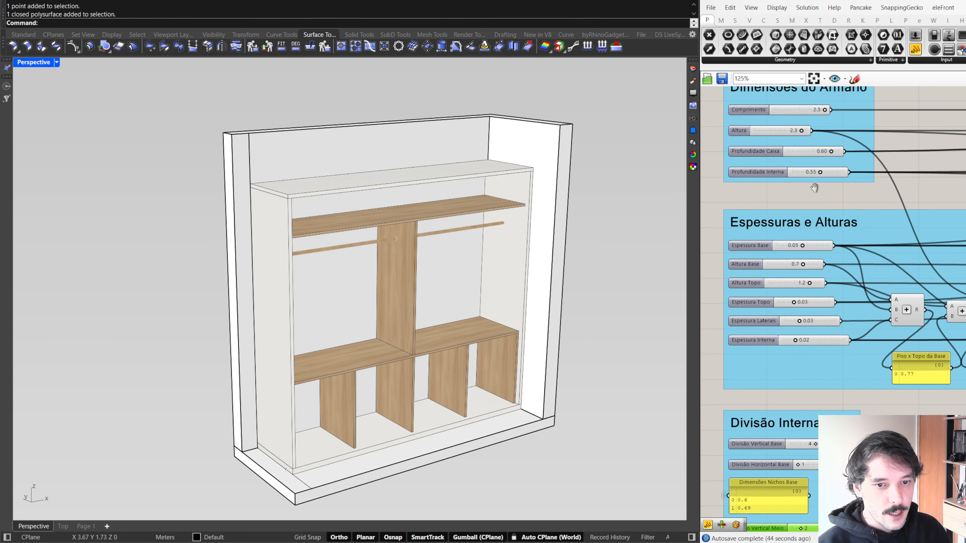
{"action": "left_click", "coordinate": [838, 198]}
{"action": "double_click", "coordinate": [838, 197]}
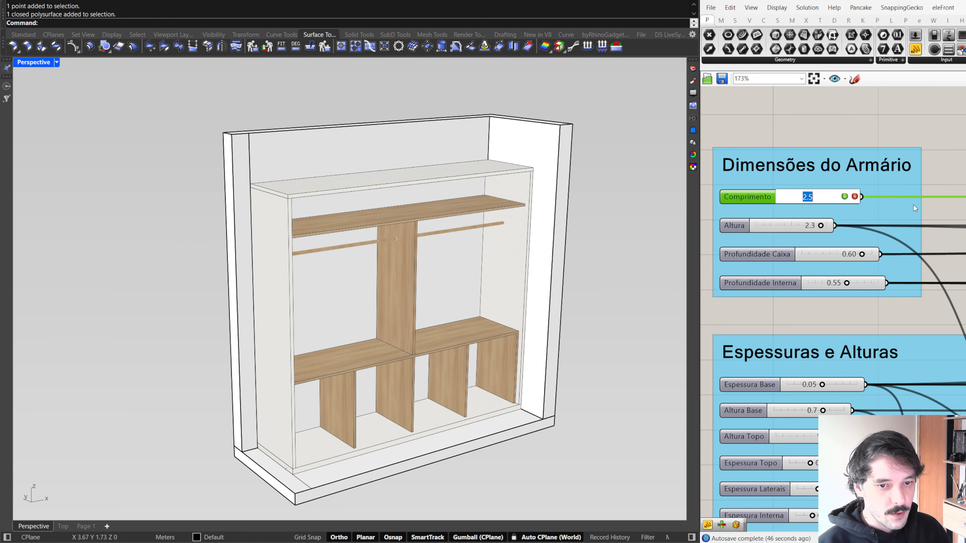
{"action": "type", "text": "2"}
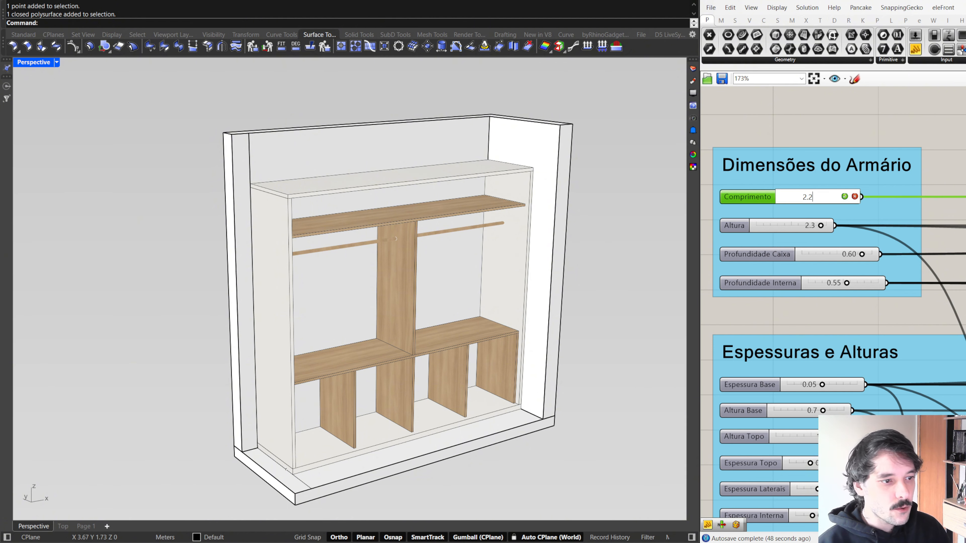
{"action": "key", "text": "Return"}
Set the cabinet's Altura to 2.4 and its Comprimento to 2.5 in the Dimensões do Armário group
{"action": "double_click", "coordinate": [812, 225]}
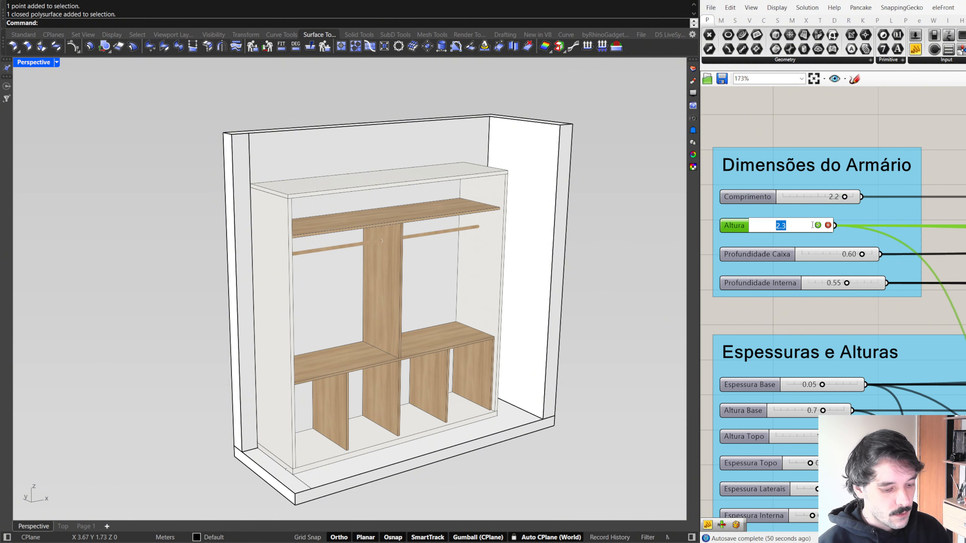
{"action": "key", "text": "BackSpace"}
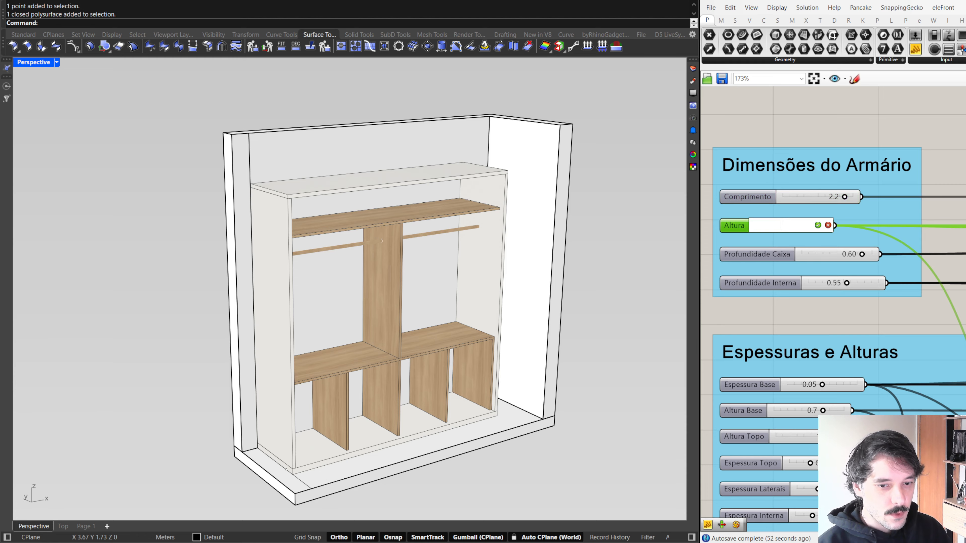
{"action": "type", "text": "2.4"}
{"action": "key", "text": "Return"}
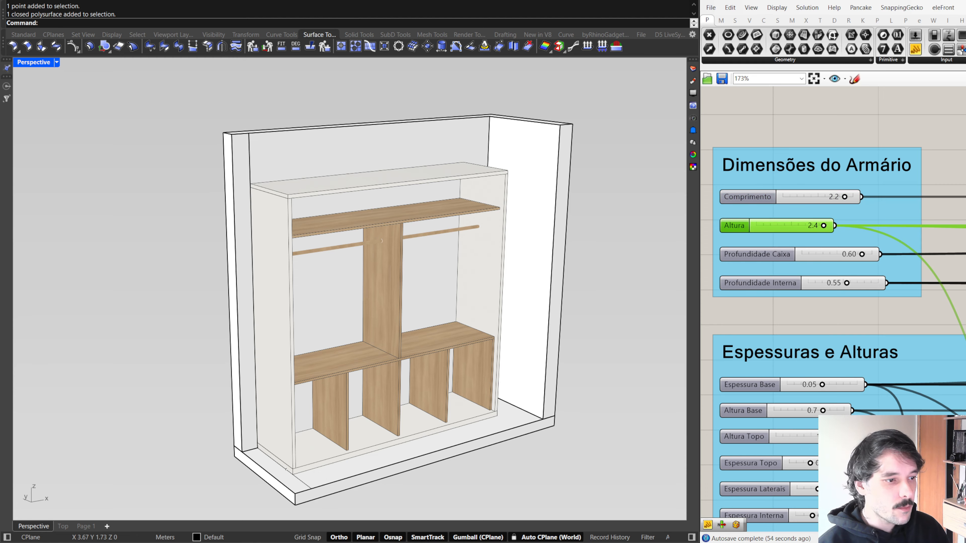
{"action": "right_click_drag", "start_coordinate": [485, 331], "coordinate": [415, 320]}
{"action": "left_click", "coordinate": [833, 198]}
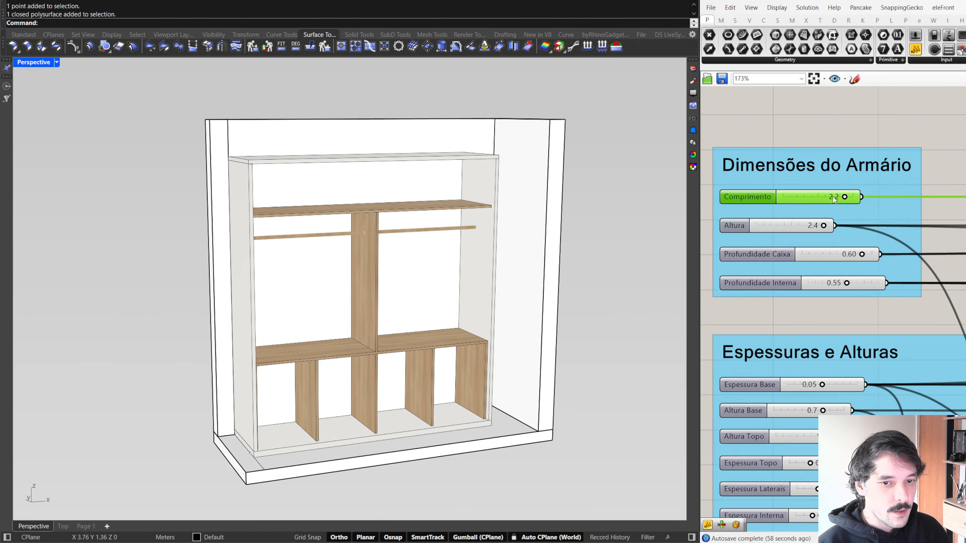
{"action": "type", "text": "2.5"}
{"action": "key", "text": "Return"}
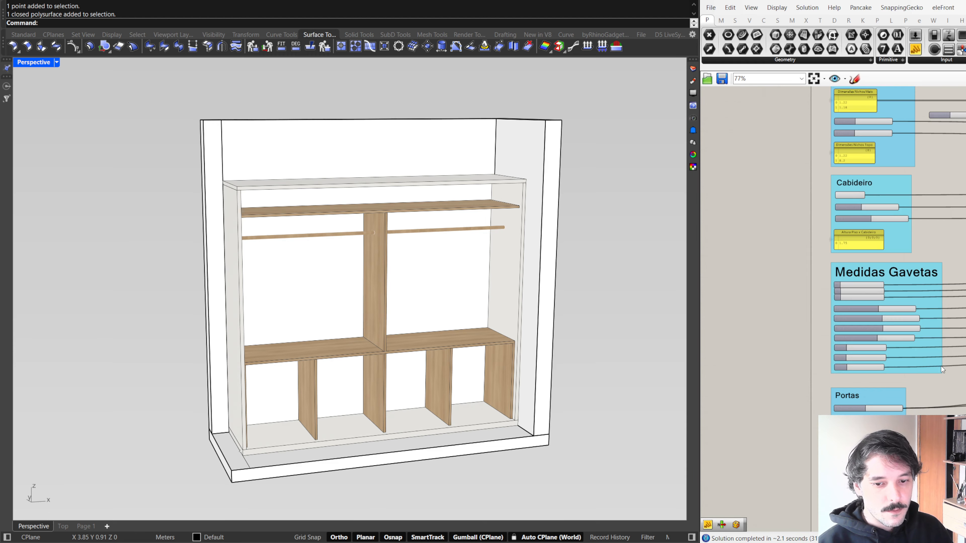
Turn on the preview of the Portas de Giro material component so the hinged doors show on the cabinet
{"action": "scroll", "coordinate": [950, 333], "scroll_direction": "down", "scroll_amount": 6}
{"action": "right_click_drag", "start_coordinate": [951, 329], "coordinate": [817, 352]}
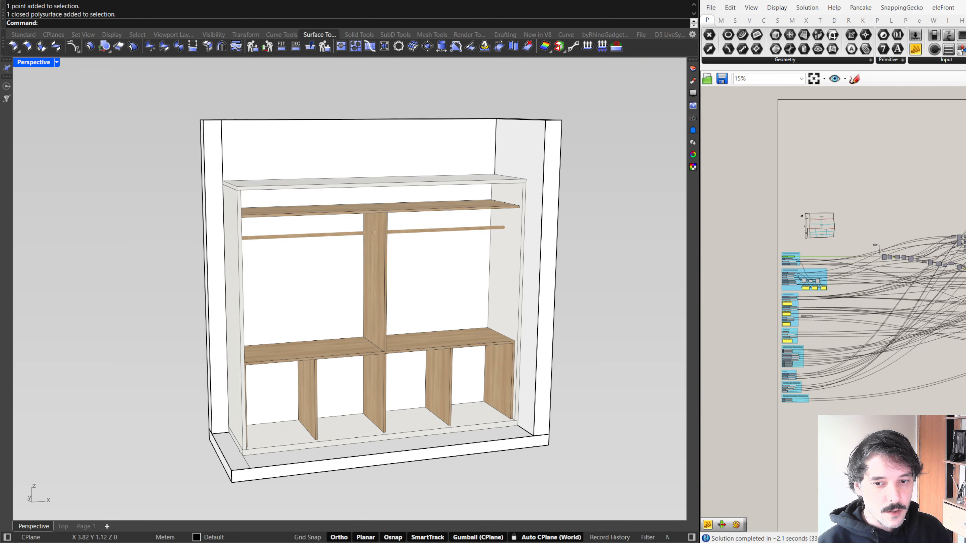
{"action": "right_click_drag", "start_coordinate": [950, 305], "coordinate": [822, 300]}
{"action": "right_click_drag", "start_coordinate": [951, 282], "coordinate": [817, 275]}
{"action": "scroll", "coordinate": [938, 268], "scroll_direction": "up", "scroll_amount": 3}
{"action": "scroll", "coordinate": [924, 293], "scroll_direction": "up", "scroll_amount": 6}
{"action": "right_click_drag", "start_coordinate": [829, 102], "coordinate": [834, 428]}
{"action": "scroll", "coordinate": [833, 331], "scroll_direction": "up", "scroll_amount": 2}
{"action": "left_click", "coordinate": [842, 307]}
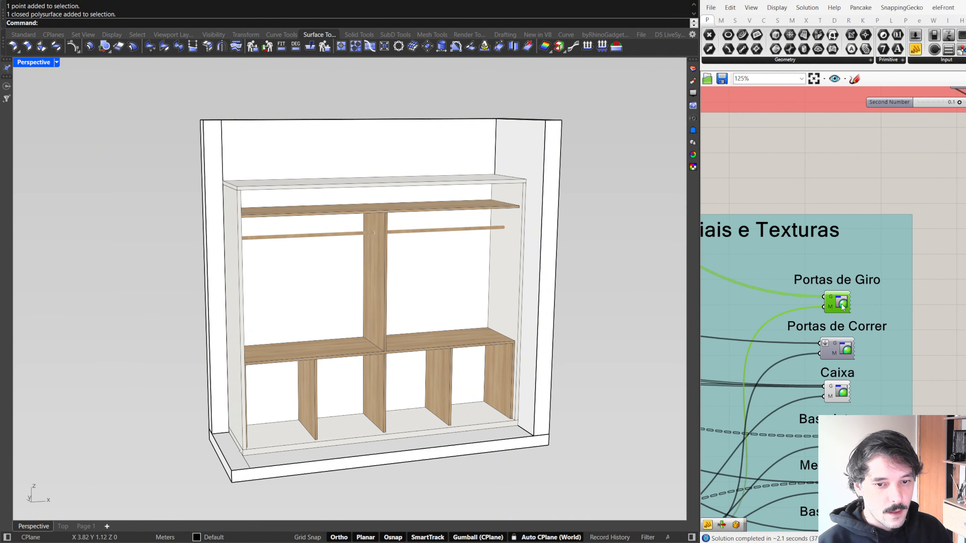
{"action": "key", "text": "space"}
{"action": "left_click", "coordinate": [855, 282]}
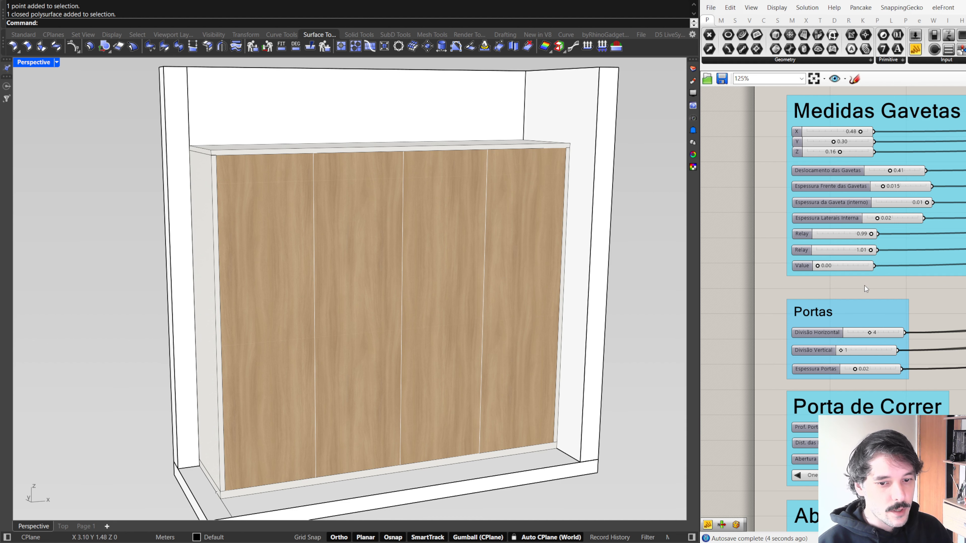
Test the Divisão Horizontal and Espessura Portas sliders in the Portas group, and leave them at 4 and 0.02
{"action": "mouse_move", "coordinate": [869, 333]}
{"action": "left_mouse_down"}
{"action": "mouse_move", "coordinate": [849, 333]}
{"action": "mouse_move", "coordinate": [871, 333]}
{"action": "left_mouse_up"}
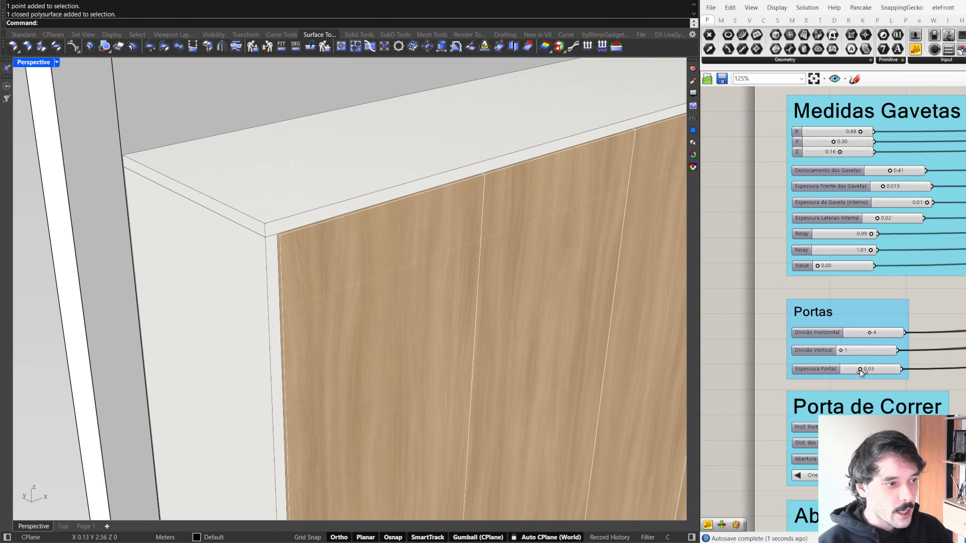
{"action": "left_click_drag", "start_coordinate": [854, 369], "coordinate": [856, 369]}
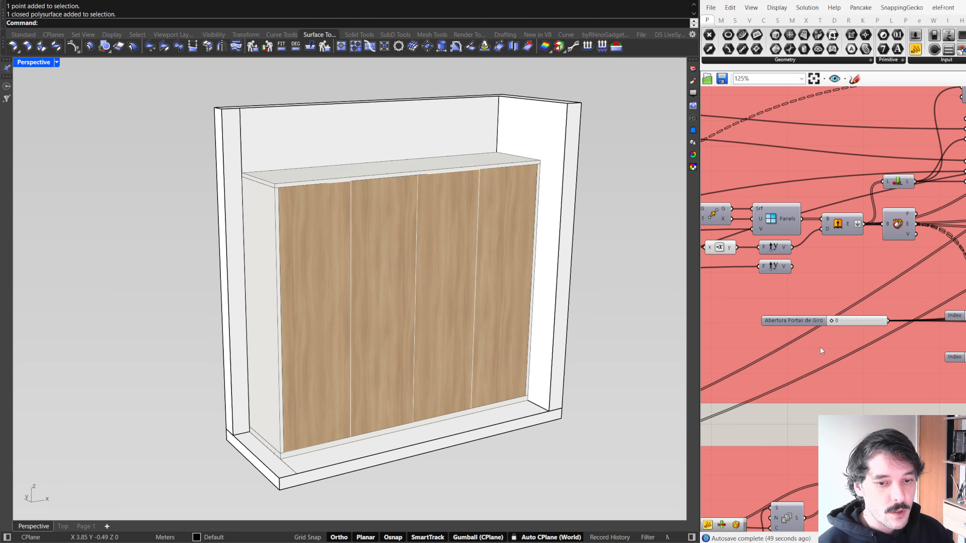
Swing the hinged doors open with Abertura Portas de Giro at 73, inspect the cabinet, and return the slider to 0
{"action": "left_click_drag", "start_coordinate": [830, 322], "coordinate": [868, 321]}
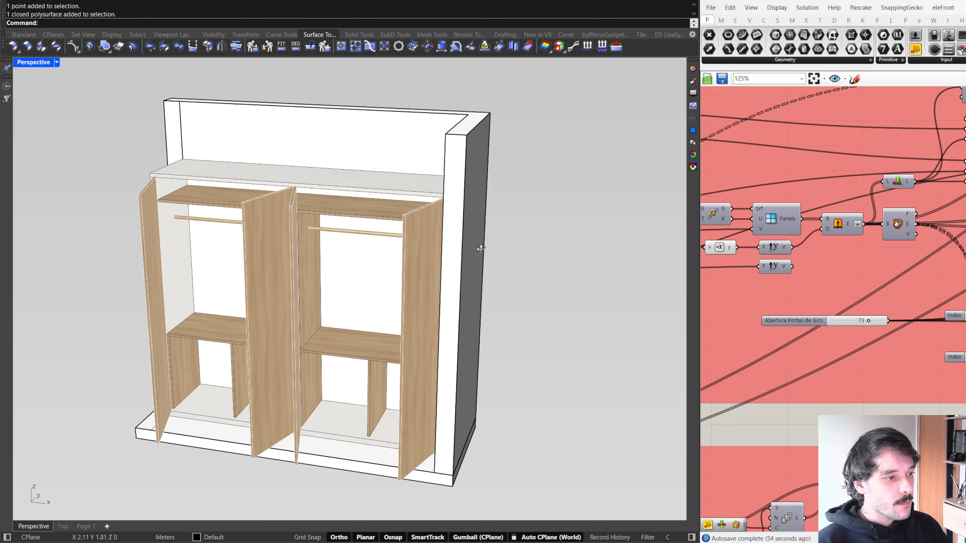
{"action": "right_click_drag", "start_coordinate": [480, 248], "coordinate": [438, 254]}
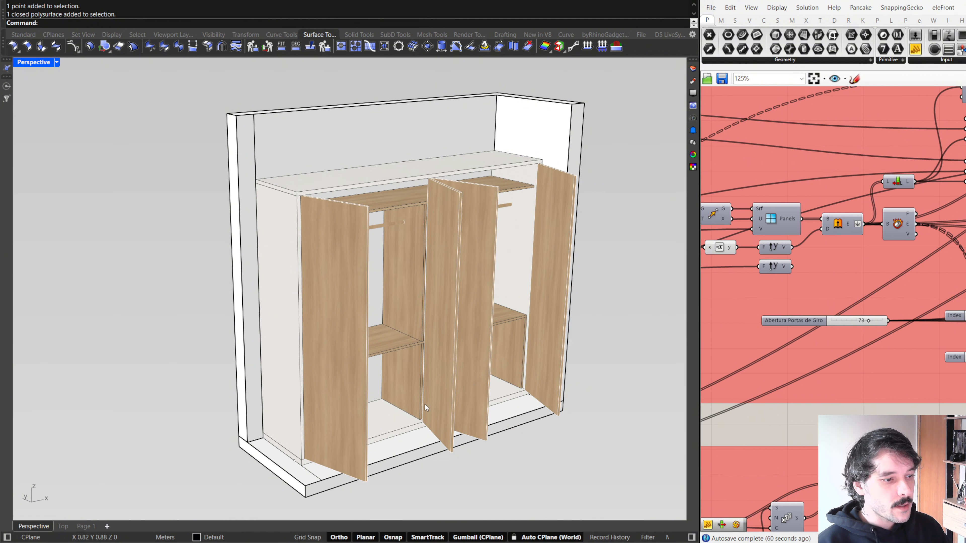
{"action": "right_click_drag", "start_coordinate": [427, 238], "coordinate": [523, 357]}
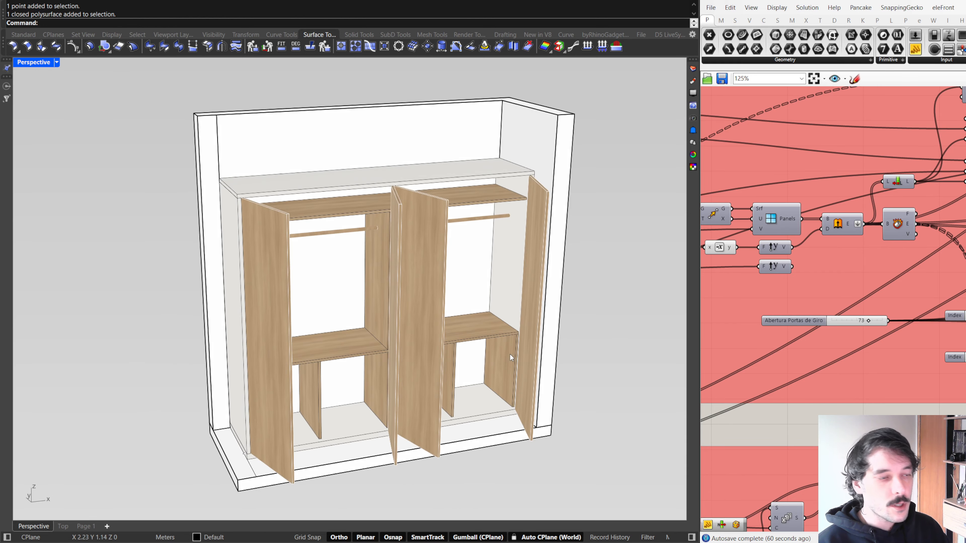
{"action": "left_click_drag", "start_coordinate": [870, 320], "coordinate": [831, 320]}
{"action": "right_click_drag", "start_coordinate": [395, 263], "coordinate": [416, 262]}
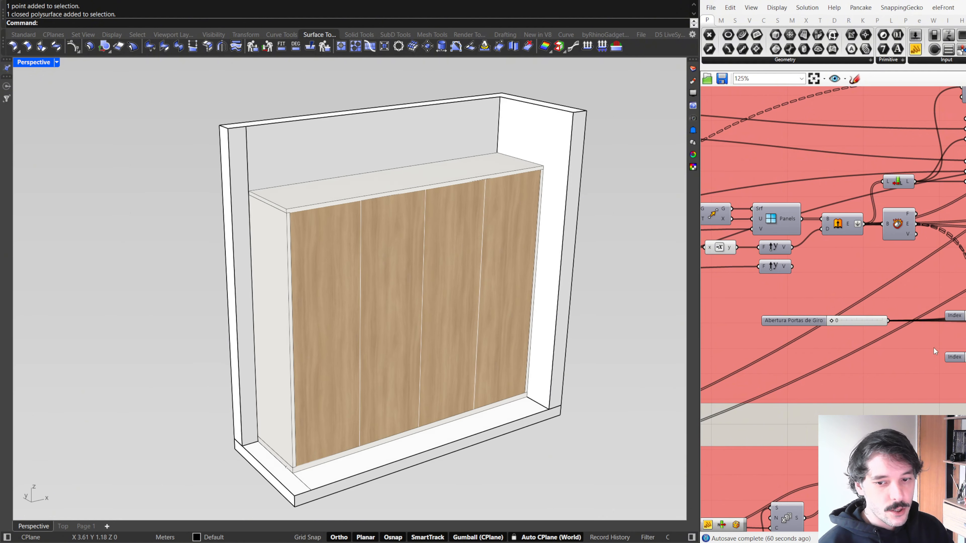
Hide the Portas de Giro preview and show the Portas de Correr sliding doors instead
{"action": "scroll", "coordinate": [934, 347], "scroll_direction": "down", "scroll_amount": 5}
{"action": "scroll", "coordinate": [903, 295], "scroll_direction": "up", "scroll_amount": 5}
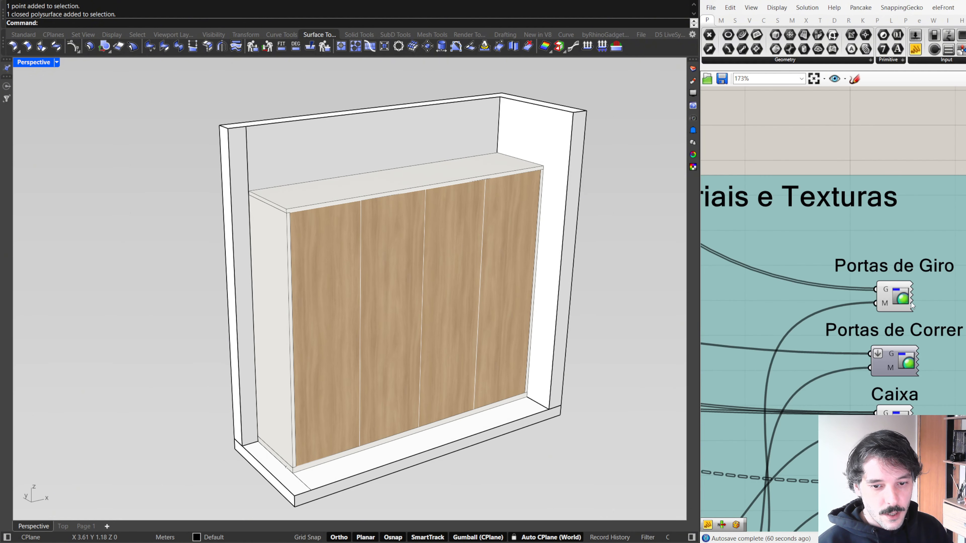
{"action": "left_click", "coordinate": [897, 296]}
{"action": "middle_click", "coordinate": [898, 355]}
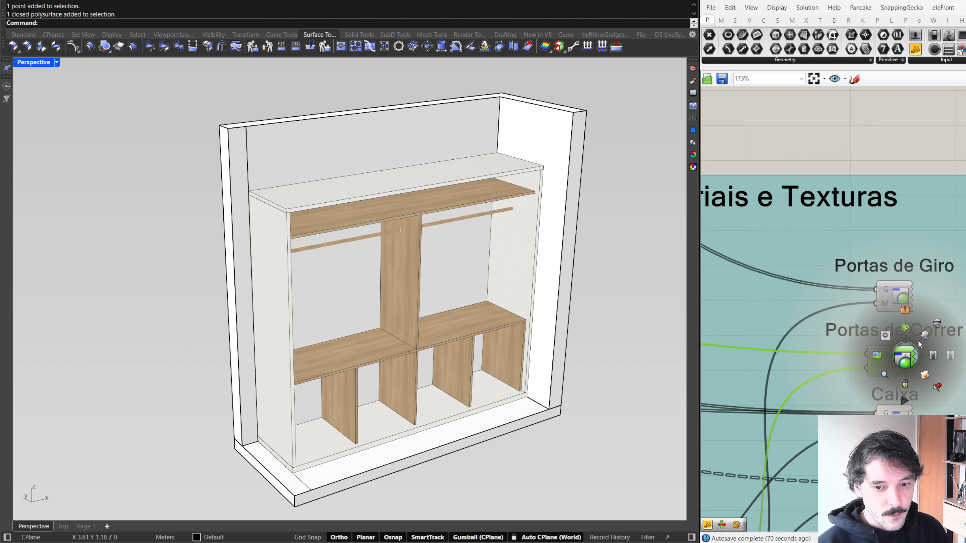
{"action": "left_click", "coordinate": [904, 355]}
{"action": "left_click", "coordinate": [720, 324]}
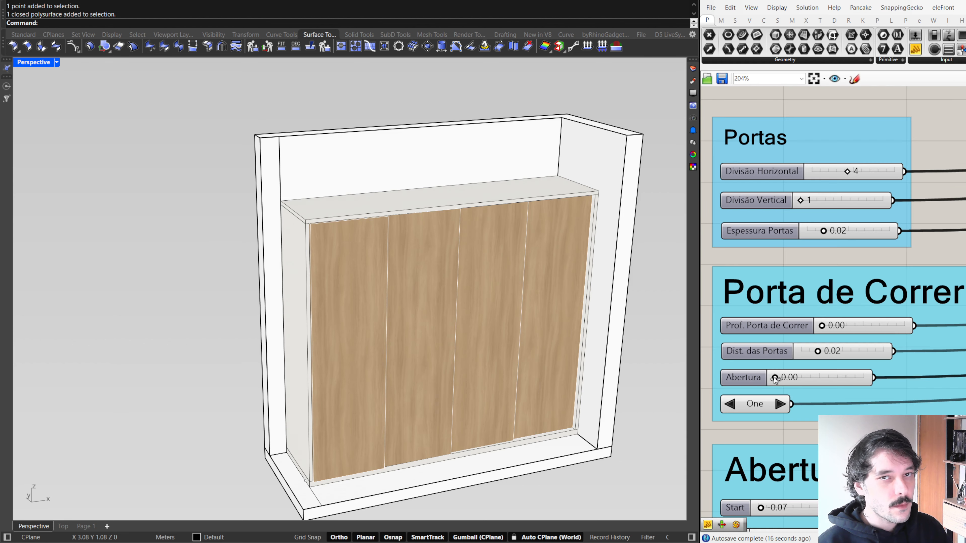
Try the sliding doors' Abertura slider and advance the Porta de Correr selector from One to the next option
{"action": "mouse_move", "coordinate": [775, 379]}
{"action": "left_mouse_down"}
{"action": "mouse_move", "coordinate": [820, 379]}
{"action": "mouse_move", "coordinate": [775, 382]}
{"action": "left_mouse_up"}
{"action": "left_click", "coordinate": [780, 403]}
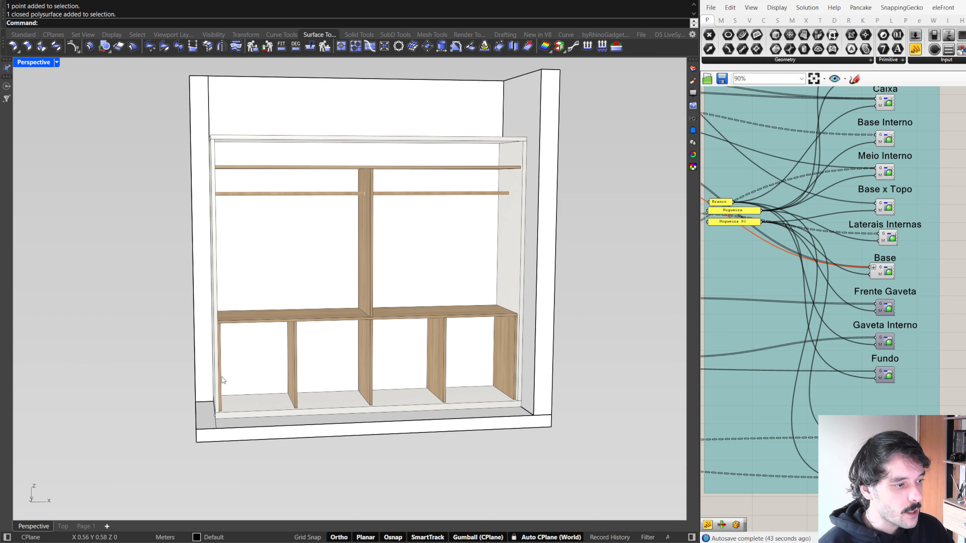
Turn on the previews of the Frente Gaveta and Gaveta Interno components to show the drawers
{"action": "right_click_drag", "start_coordinate": [474, 326], "coordinate": [456, 322]}
{"action": "middle_click", "coordinate": [887, 336]}
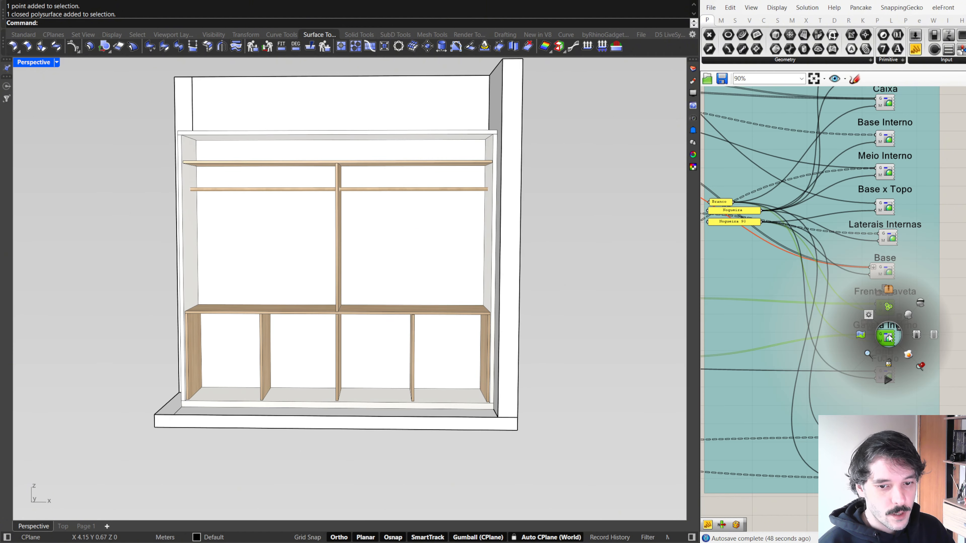
{"action": "left_click", "coordinate": [909, 313]}
{"action": "left_click", "coordinate": [910, 314]}
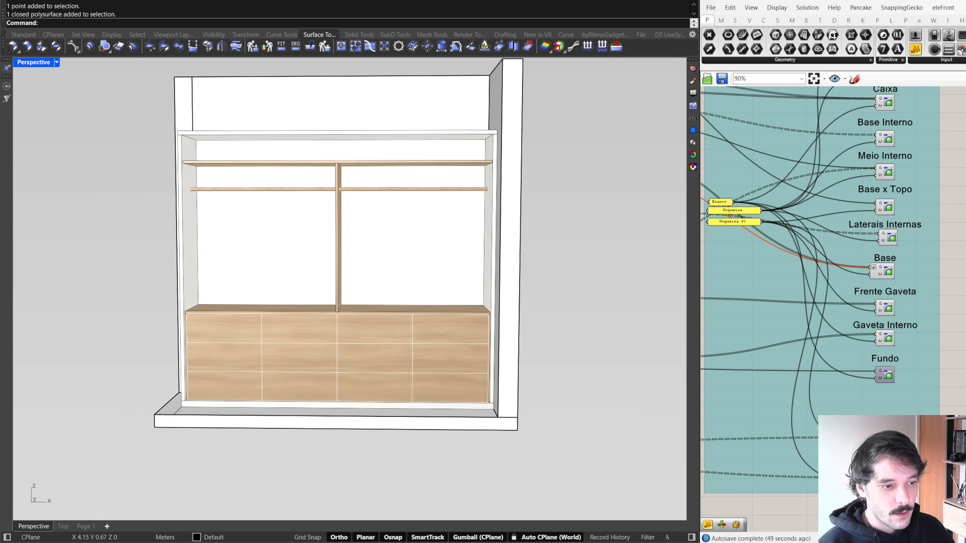
Set the drawers' U Divisions to 4
{"action": "scroll", "coordinate": [770, 342], "scroll_direction": "down", "scroll_amount": 6}
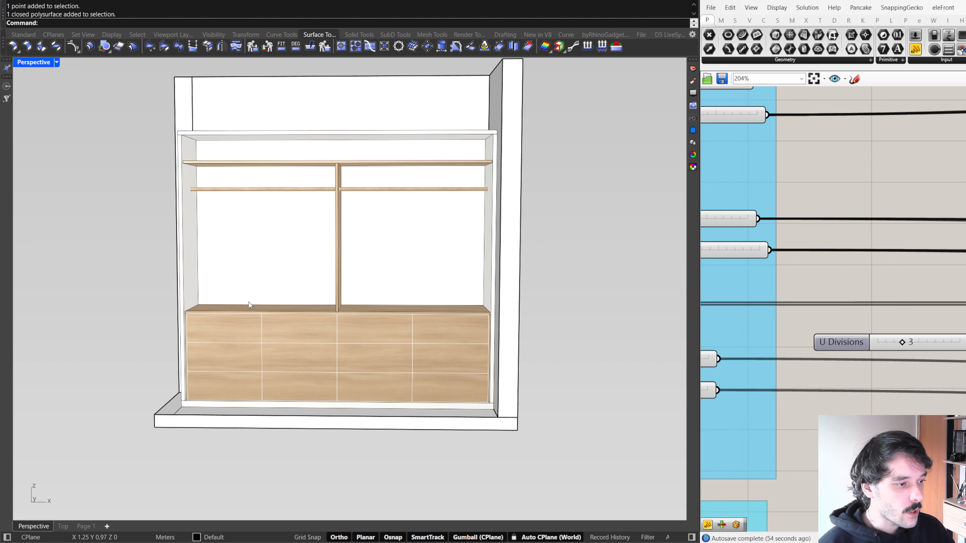
{"action": "scroll", "coordinate": [904, 345], "scroll_direction": "up", "scroll_amount": 1}
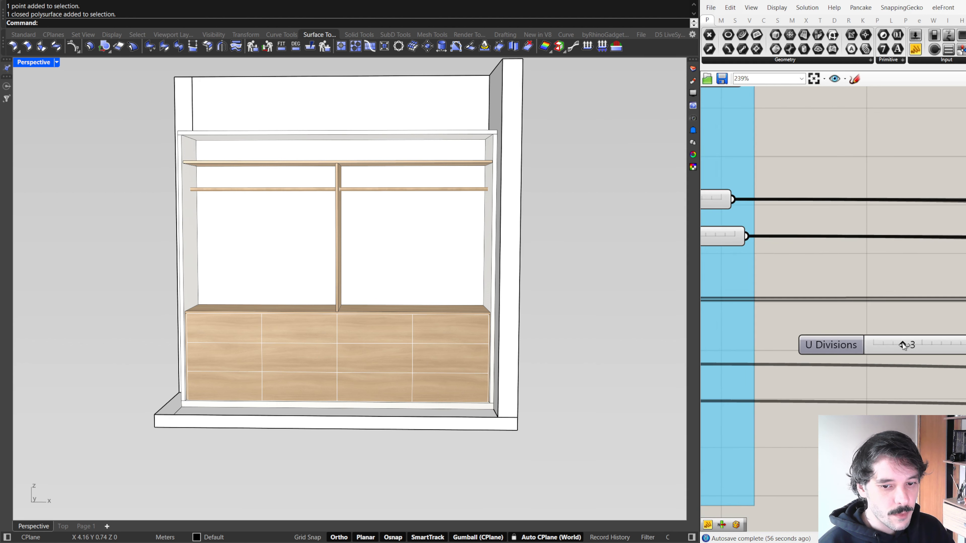
{"action": "left_click_drag", "start_coordinate": [904, 345], "coordinate": [901, 350]}
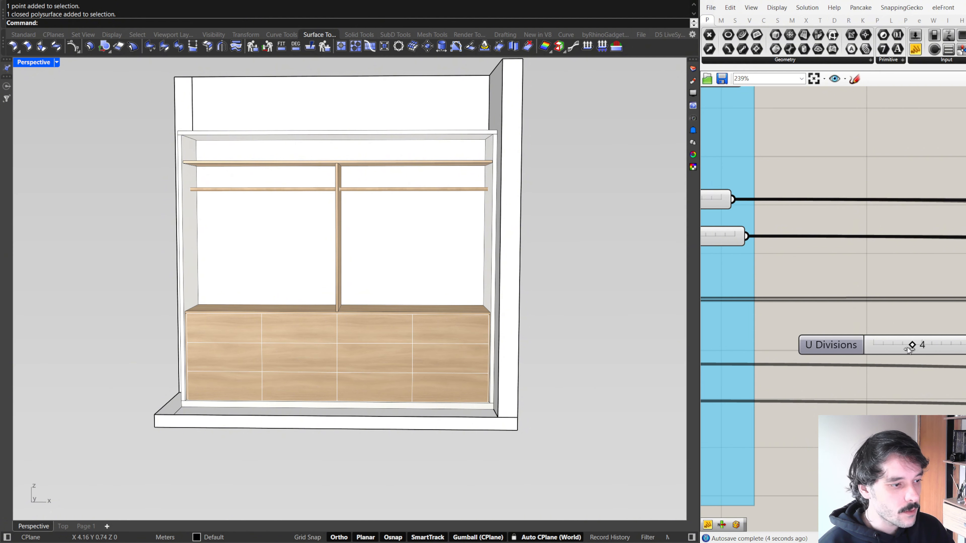
Pull the drawers out of the cabinet with Deslocamento das Gavetas at 1.58 to inspect the drawer boxes
{"action": "left_click_drag", "start_coordinate": [886, 321], "coordinate": [909, 323]}
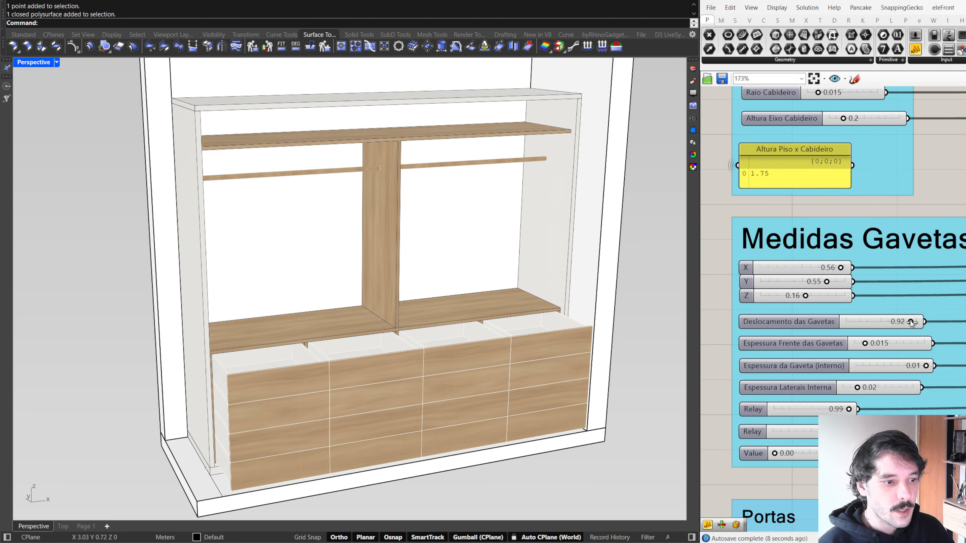
{"action": "right_click_drag", "start_coordinate": [490, 341], "coordinate": [522, 348]}
{"action": "scroll", "coordinate": [438, 338], "scroll_direction": "up", "scroll_amount": 5}
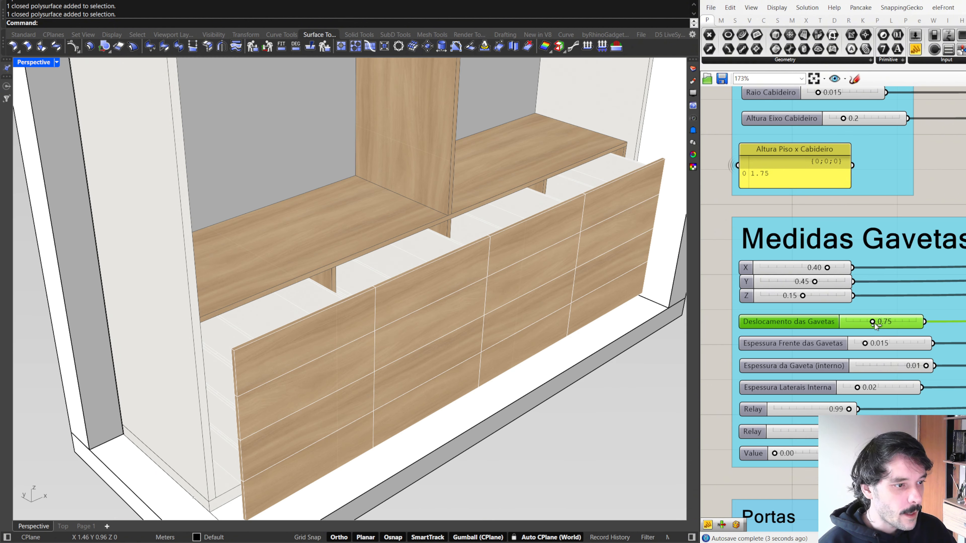
{"action": "left_click_drag", "start_coordinate": [878, 323], "coordinate": [905, 322]}
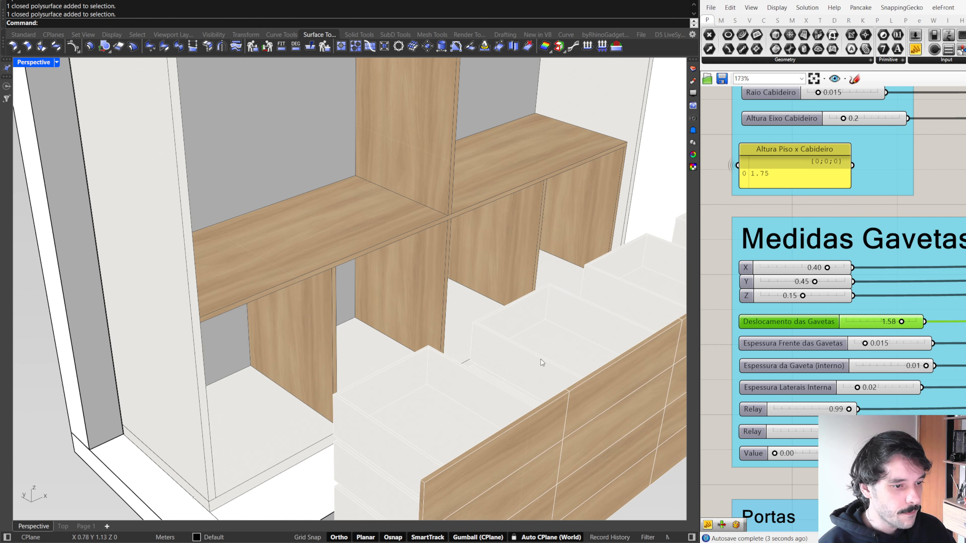
{"action": "right_click_drag", "start_coordinate": [541, 363], "coordinate": [535, 250]}
{"action": "scroll", "coordinate": [559, 236], "scroll_direction": "up", "scroll_amount": 3}
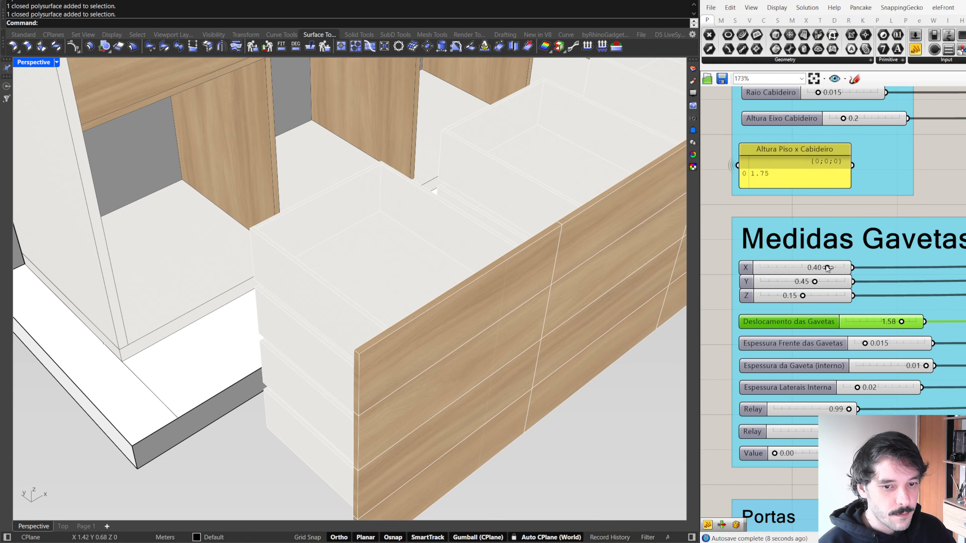
Set the drawers' X dimension to 0.45 in the Medidas Gavetas group
{"action": "left_click_drag", "start_coordinate": [828, 268], "coordinate": [831, 268]}
{"action": "double_click", "coordinate": [808, 270]}
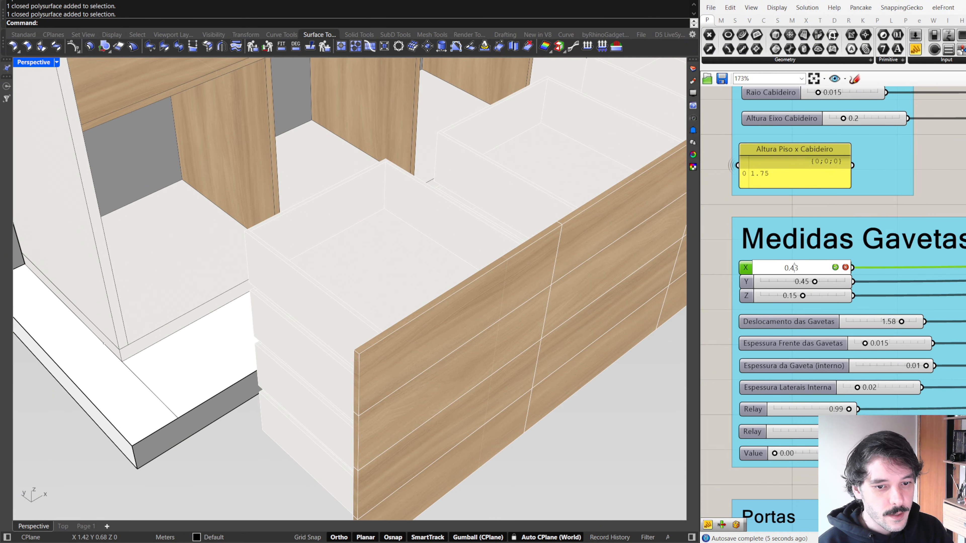
{"action": "key", "text": "Return"}
Test the drawers' Y dimension at 0.50, and return it to 0.45
{"action": "double_click", "coordinate": [802, 282]}
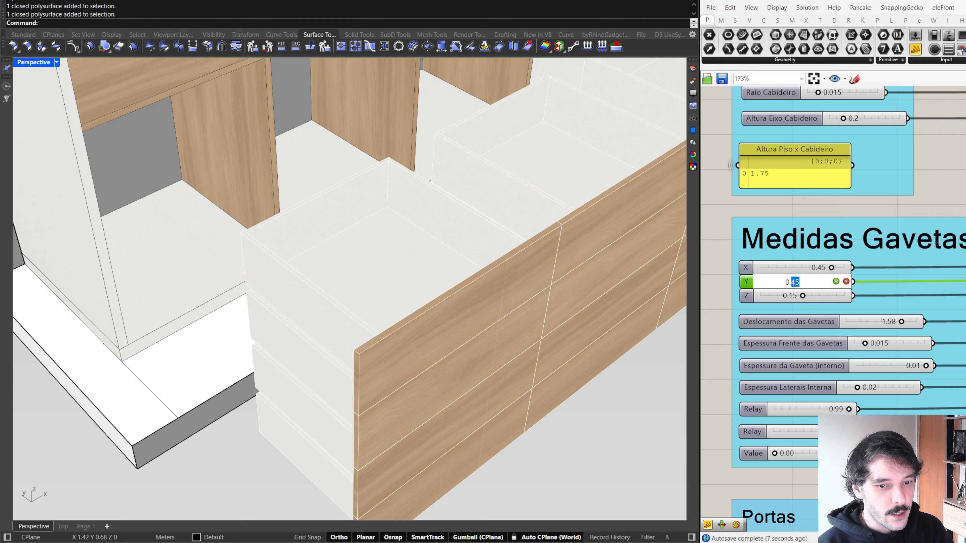
{"action": "type", "text": "5"}
{"action": "key", "text": "Return"}
{"action": "double_click", "coordinate": [811, 285]}
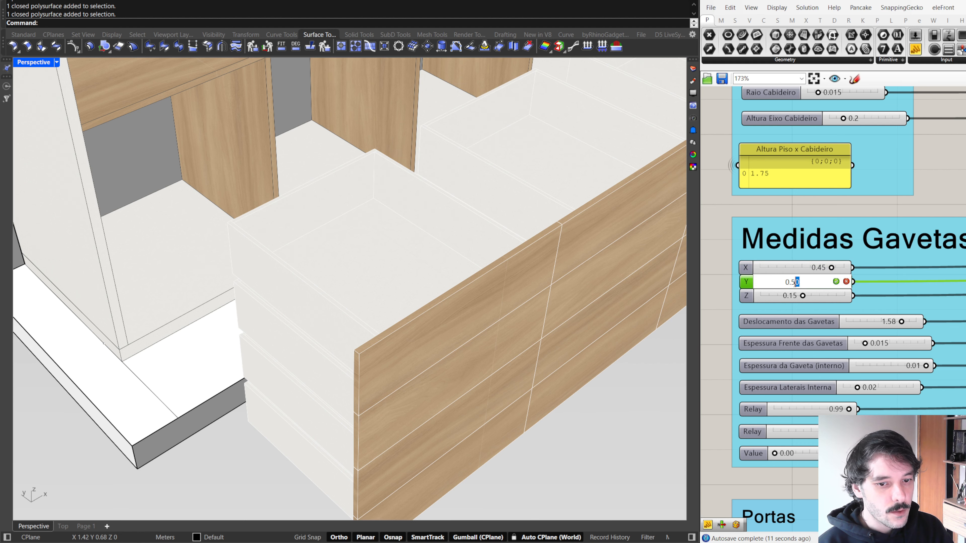
{"action": "key", "text": "Return"}
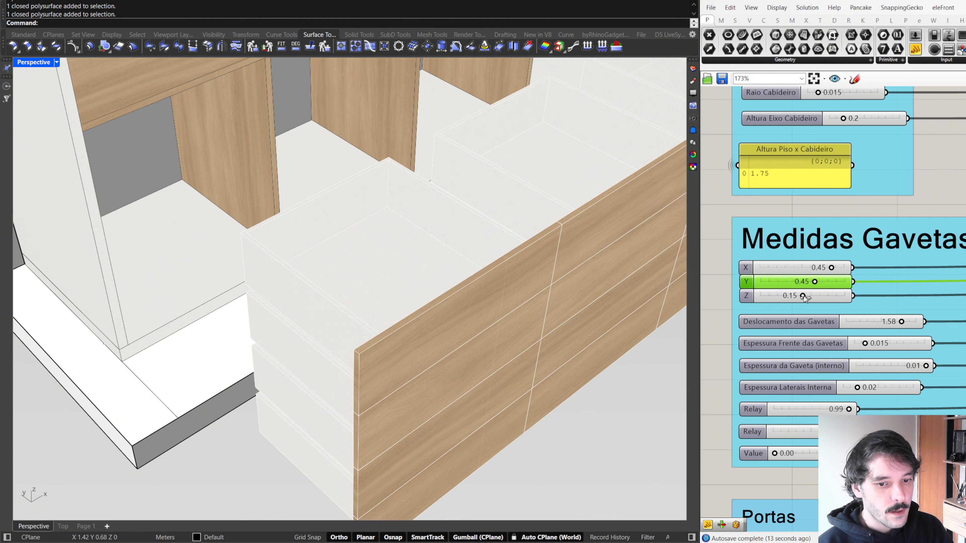
Test the drawers' Z dimension at 0.20, and return it to 0.15
{"action": "double_click", "coordinate": [803, 296]}
{"action": "type", "text": "2"}
{"action": "key", "text": "Return"}
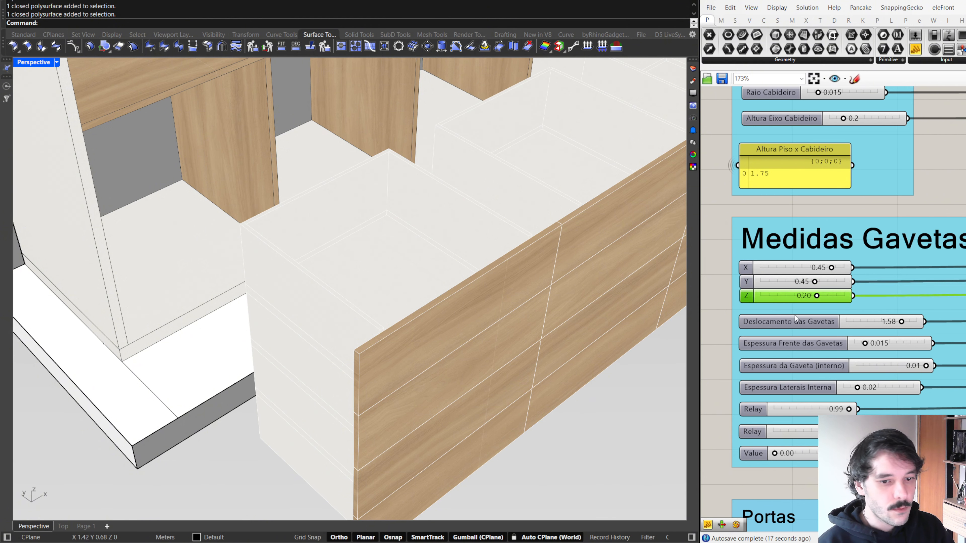
{"action": "double_click", "coordinate": [790, 296]}
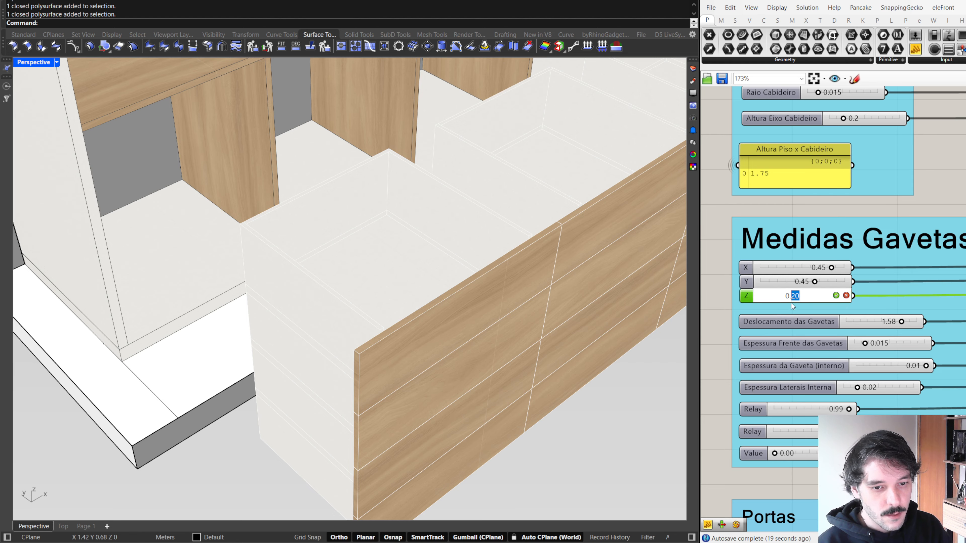
{"action": "key", "text": "Return"}
Slide the drawers back into the cabinet with Deslocamento das Gavetas at 0.54
{"action": "scroll", "coordinate": [498, 278], "scroll_direction": "down", "scroll_amount": 6}
{"action": "right_click_drag", "start_coordinate": [498, 279], "coordinate": [532, 247]}
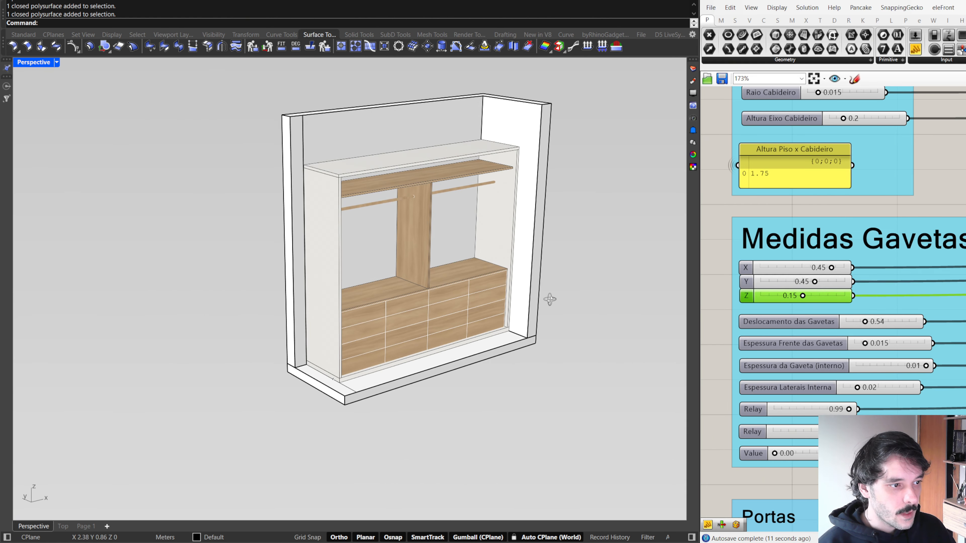
{"action": "mouse_move", "coordinate": [574, 247]}
{"action": "right_mouse_down"}
{"action": "mouse_move", "coordinate": [470, 250]}
{"action": "mouse_move", "coordinate": [555, 250]}
{"action": "right_mouse_up"}
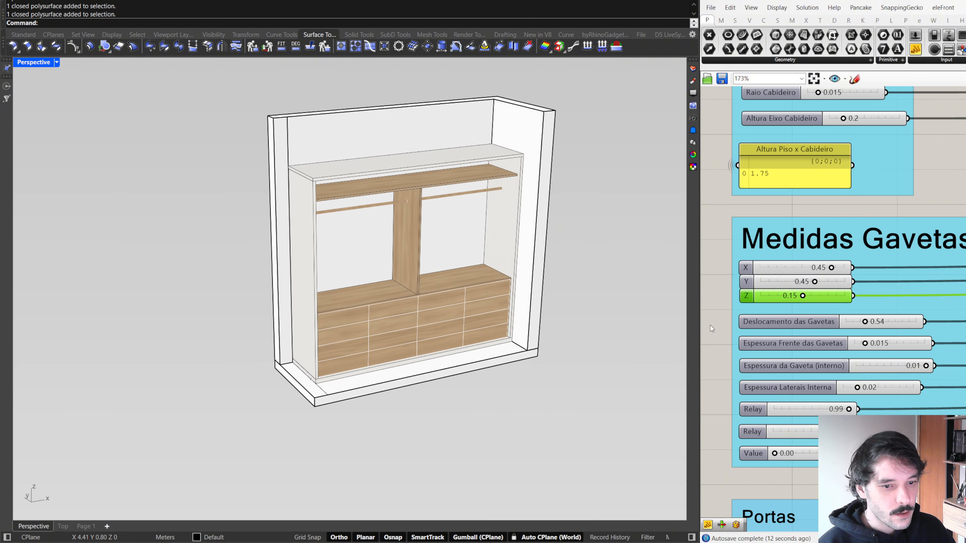
Enable the preview of the Fundo component in the Materiais e Texturas group
{"action": "scroll", "coordinate": [952, 385], "scroll_direction": "down", "scroll_amount": 9}
{"action": "right_click_drag", "start_coordinate": [956, 387], "coordinate": [791, 224]}
{"action": "scroll", "coordinate": [791, 224], "scroll_direction": "up", "scroll_amount": 5}
{"action": "right_click_drag", "start_coordinate": [943, 327], "coordinate": [797, 423]}
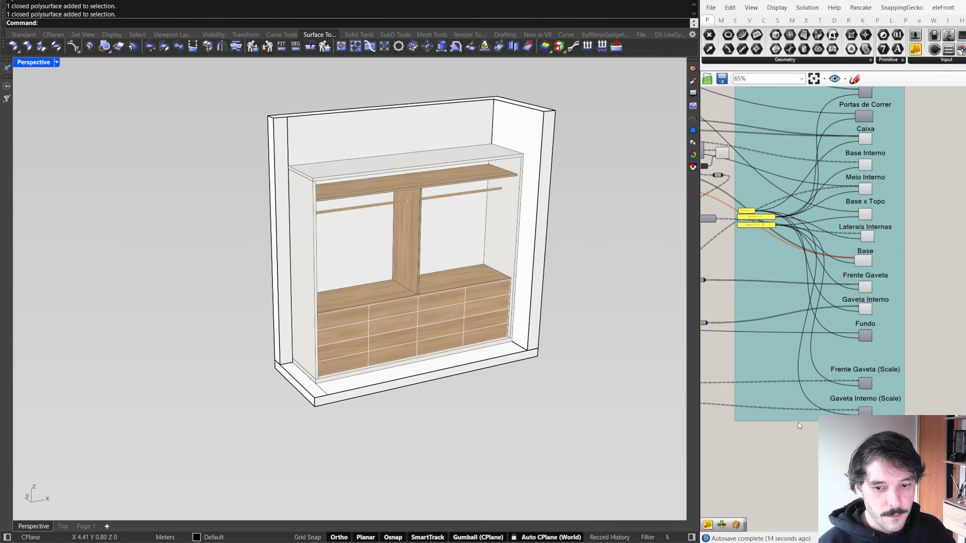
{"action": "scroll", "coordinate": [886, 363], "scroll_direction": "up", "scroll_amount": 3}
{"action": "left_click", "coordinate": [852, 309]}
{"action": "middle_click", "coordinate": [851, 309]}
{"action": "left_click", "coordinate": [870, 290]}
{"action": "left_click", "coordinate": [943, 304]}
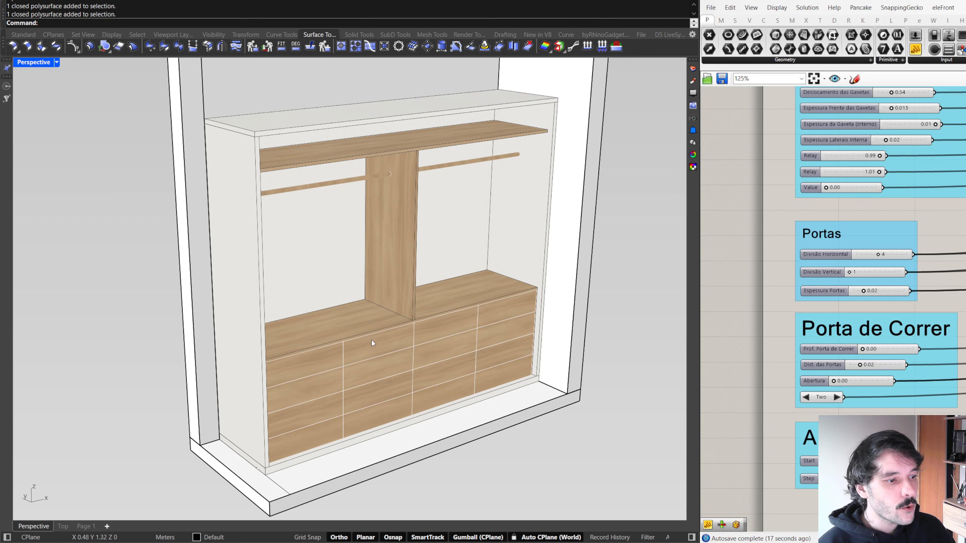
Bake the cabinet part components of the Materiais e Texturas group, from Portas de Giro to Fundo, into the Rhino model
{"action": "right_click_drag", "start_coordinate": [371, 342], "coordinate": [435, 323]}
{"action": "right_click_drag", "start_coordinate": [420, 283], "coordinate": [431, 283]}
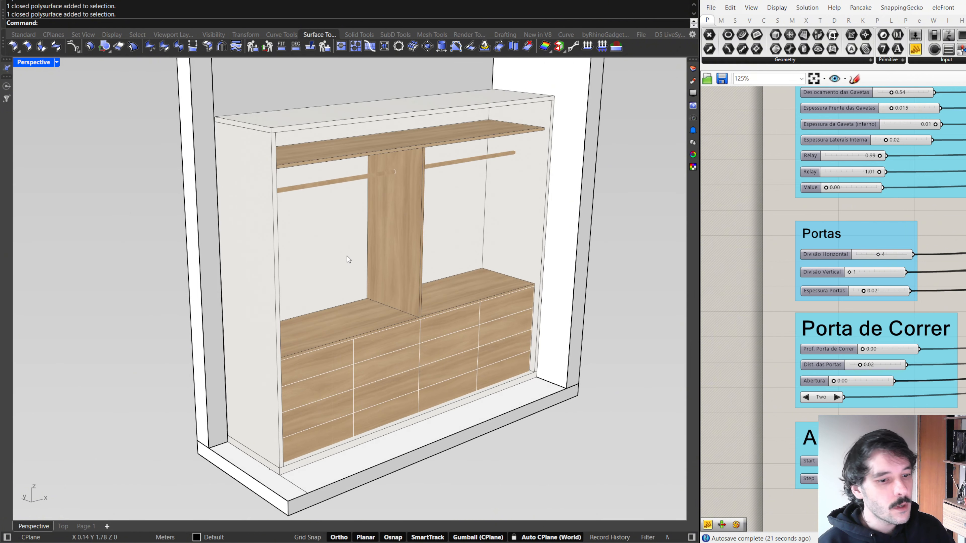
{"action": "scroll", "coordinate": [961, 292], "scroll_direction": "down", "scroll_amount": 10}
{"action": "scroll", "coordinate": [957, 378], "scroll_direction": "up", "scroll_amount": 8}
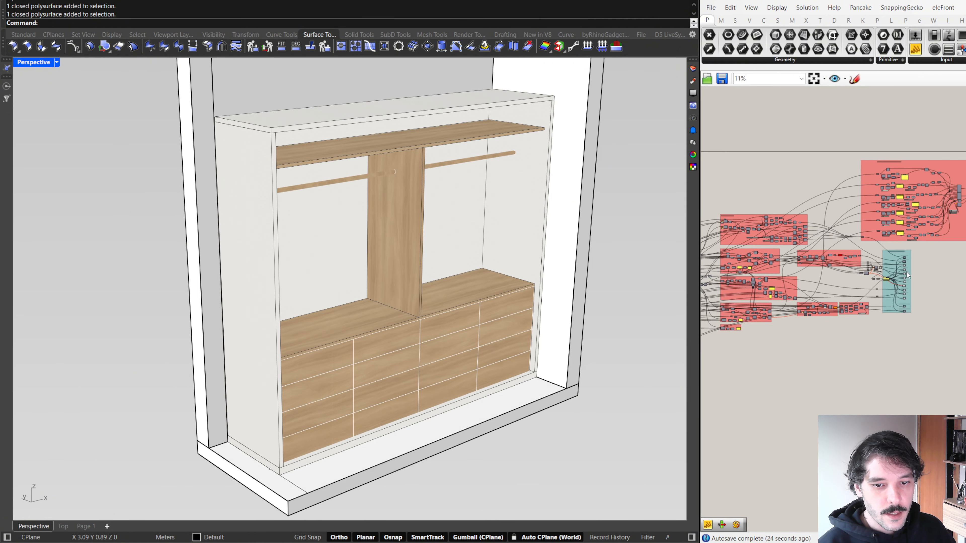
{"action": "left_click_drag", "start_coordinate": [957, 378], "coordinate": [875, 226]}
{"action": "middle_click", "coordinate": [875, 226]}
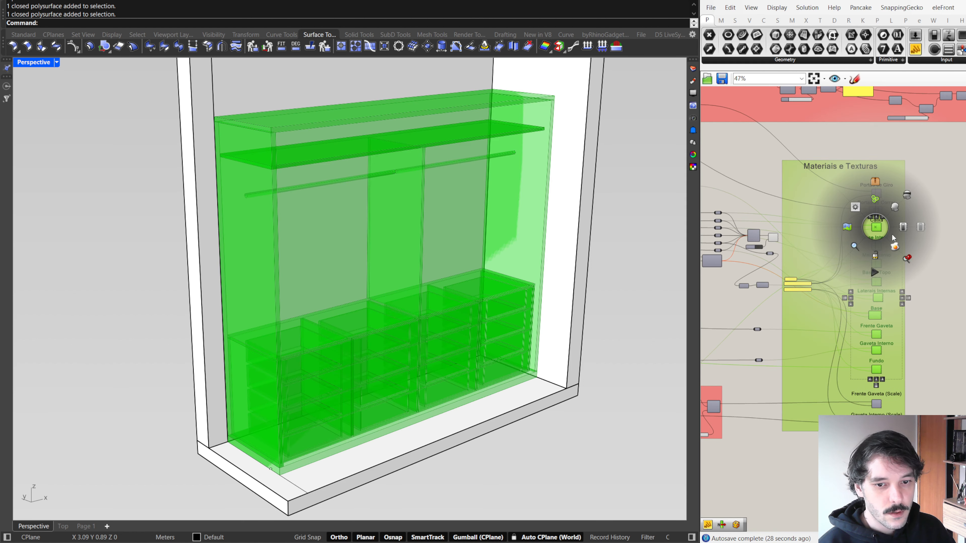
{"action": "left_click", "coordinate": [895, 245]}
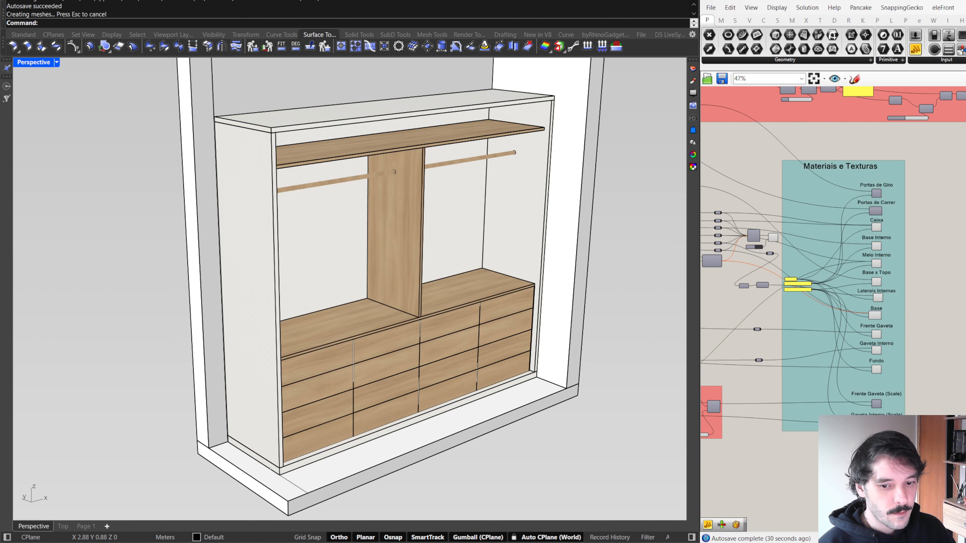
Turn off the Grasshopper preview of all components in the Materiais e Texturas group
{"action": "left_click_drag", "start_coordinate": [962, 430], "coordinate": [860, 199]}
{"action": "middle_click", "coordinate": [875, 232]}
{"action": "left_click", "coordinate": [895, 213]}
{"action": "left_click", "coordinate": [918, 199]}
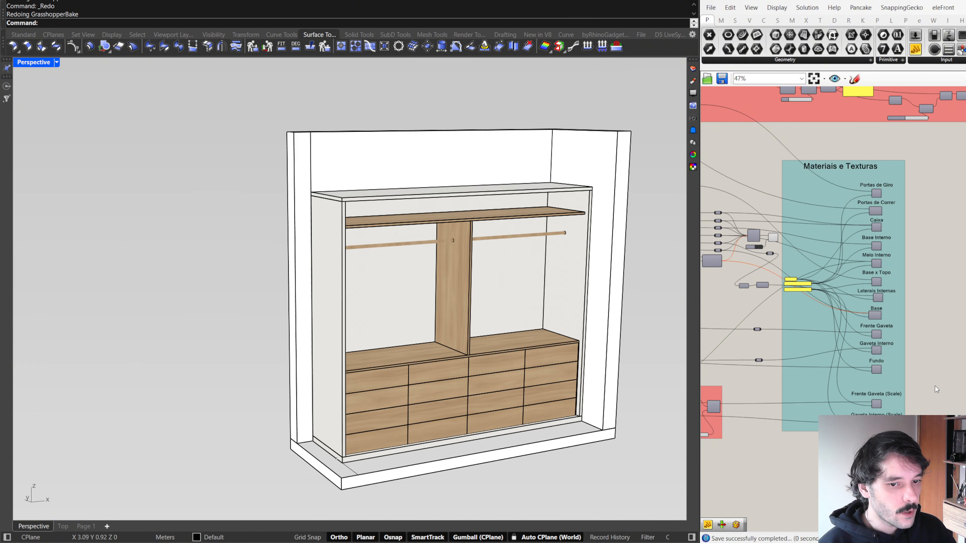
{"action": "mouse_move", "coordinate": [488, 352]}
{"action": "right_mouse_down"}
{"action": "mouse_move", "coordinate": [367, 345]}
{"action": "mouse_move", "coordinate": [502, 353]}
{"action": "right_mouse_up"}
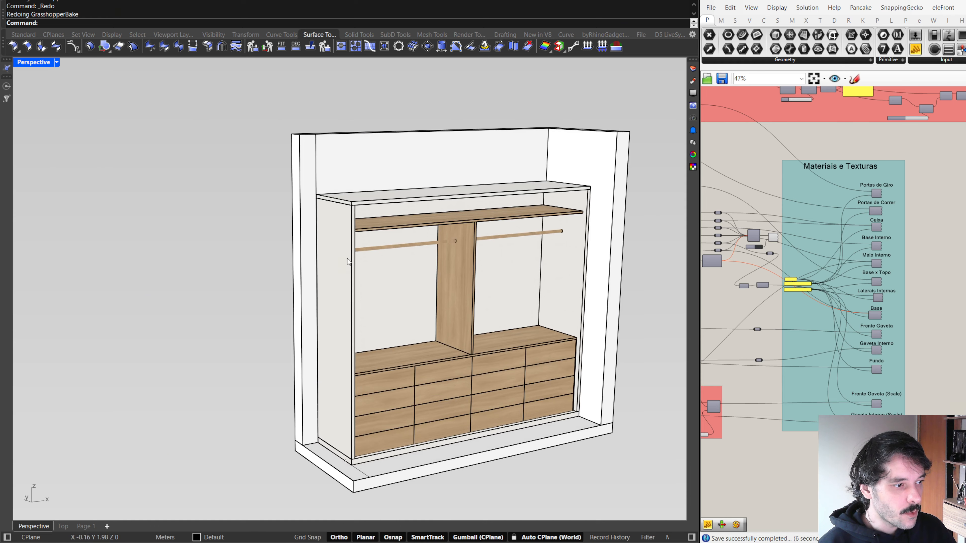
Copy the cabinet's white left side panel to the middle of the cabinet with the Copy command
{"action": "left_click", "coordinate": [334, 361]}
{"action": "scroll", "coordinate": [361, 181], "scroll_direction": "up", "scroll_amount": 5}
{"action": "right_click_drag", "start_coordinate": [362, 181], "coordinate": [308, 191]}
{"action": "scroll", "coordinate": [344, 184], "scroll_direction": "down", "scroll_amount": 7}
{"action": "scroll", "coordinate": [268, 203], "scroll_direction": "up", "scroll_amount": 7}
{"action": "type", "text": "copy"}
{"action": "key", "text": "Return"}
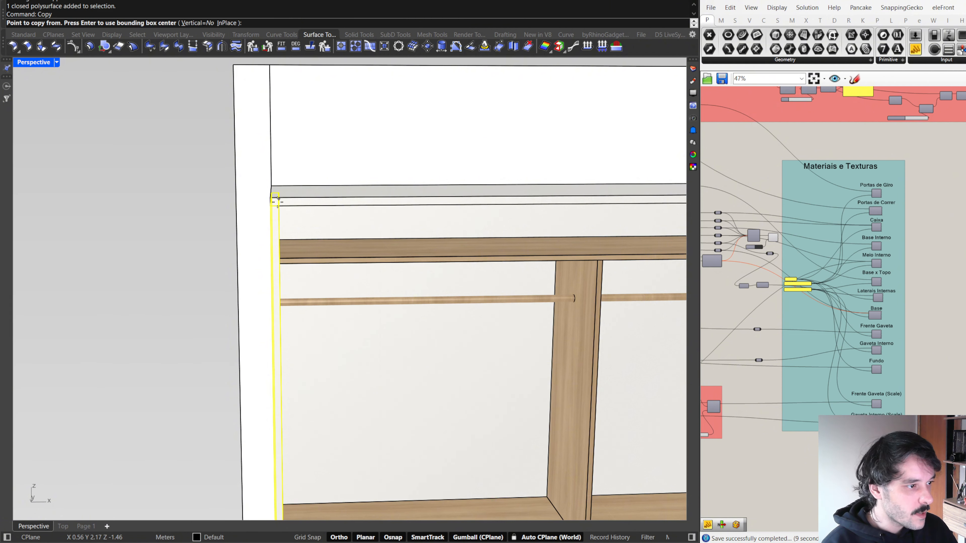
{"action": "scroll", "coordinate": [277, 197], "scroll_direction": "up", "scroll_amount": 2}
{"action": "left_click", "coordinate": [268, 207]}
{"action": "scroll", "coordinate": [269, 205], "scroll_direction": "down", "scroll_amount": 6}
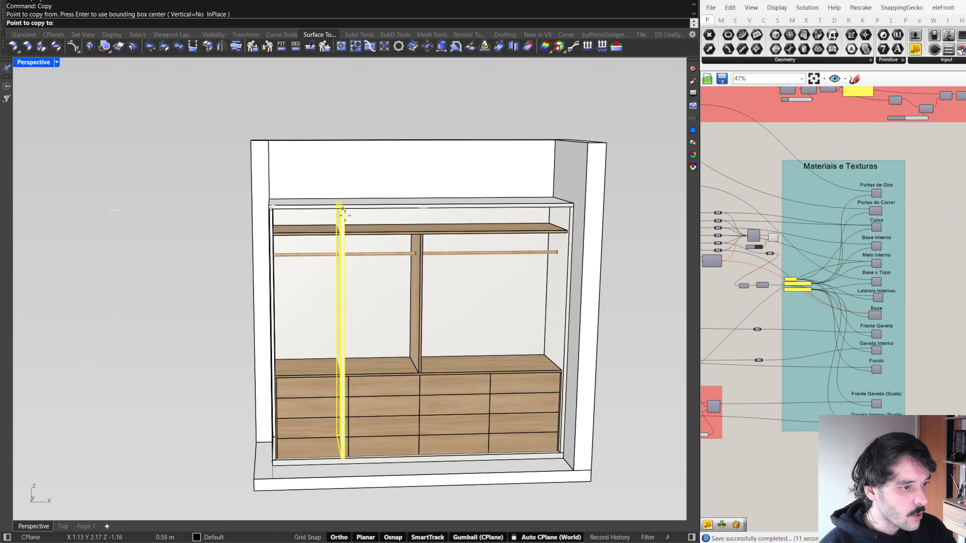
{"action": "left_click", "coordinate": [421, 207]}
{"action": "key", "text": "Return"}
Split the wooden top above the drawers, using the copied middle panel as the cutting object
{"action": "scroll", "coordinate": [449, 361], "scroll_direction": "up", "scroll_amount": 2}
{"action": "scroll", "coordinate": [449, 361], "scroll_direction": "up", "scroll_amount": 2}
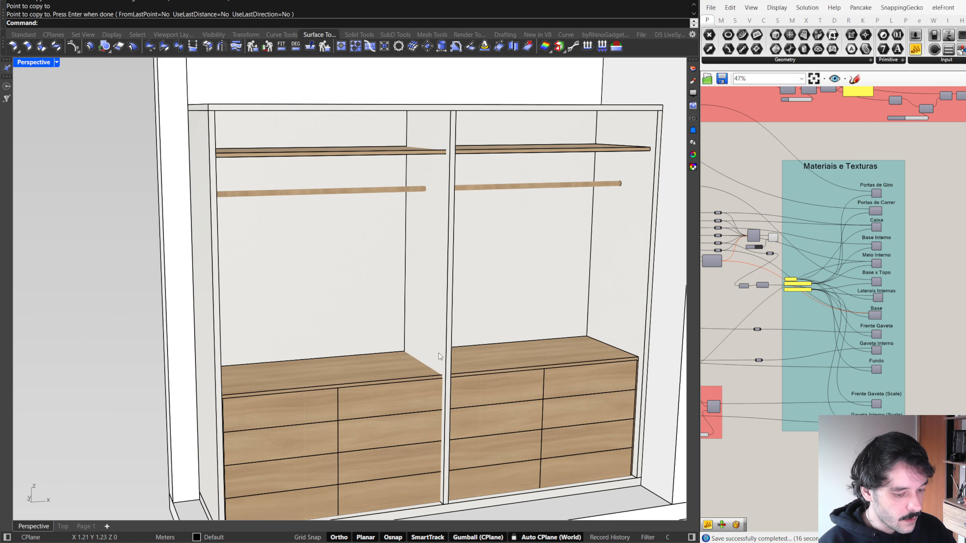
{"action": "key", "text": "Return"}
{"action": "left_click", "coordinate": [388, 371]}
{"action": "key", "text": "Return"}
{"action": "left_click", "coordinate": [445, 315]}
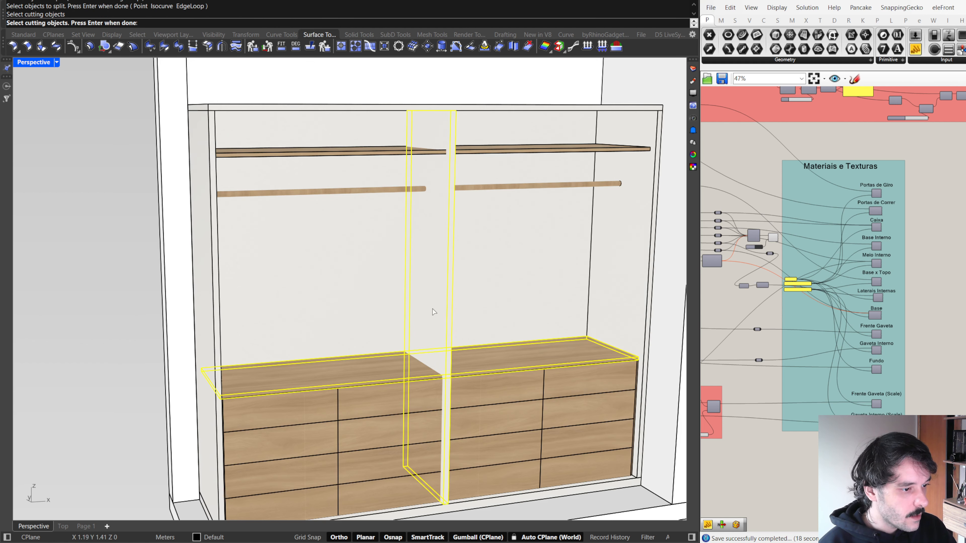
{"action": "key", "text": "Return"}
Move the copied panel aside to the right and delete the object behind it at the cabinet's middle
{"action": "left_click", "coordinate": [449, 334]}
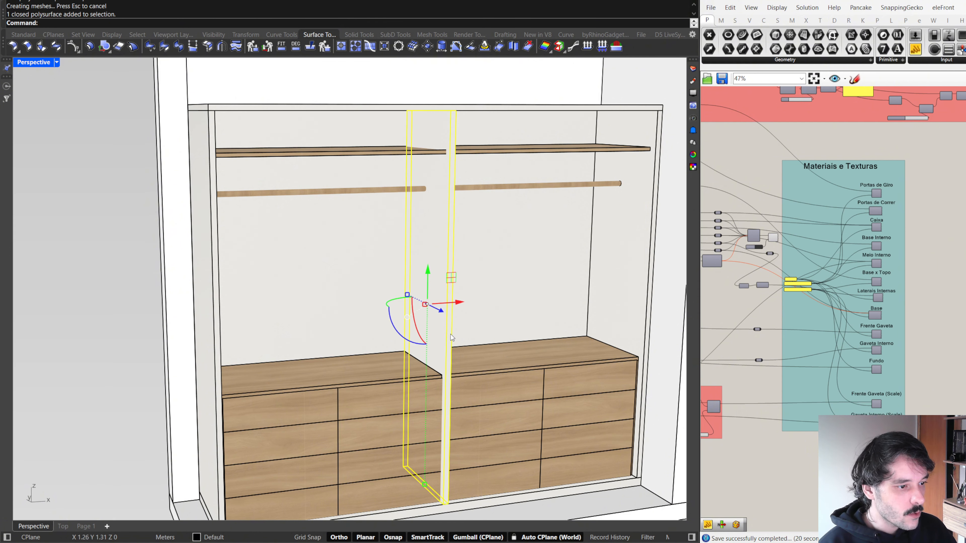
{"action": "left_click_drag", "start_coordinate": [440, 310], "coordinate": [545, 361]}
{"action": "left_click", "coordinate": [435, 290]}
{"action": "key", "text": "Delete"}
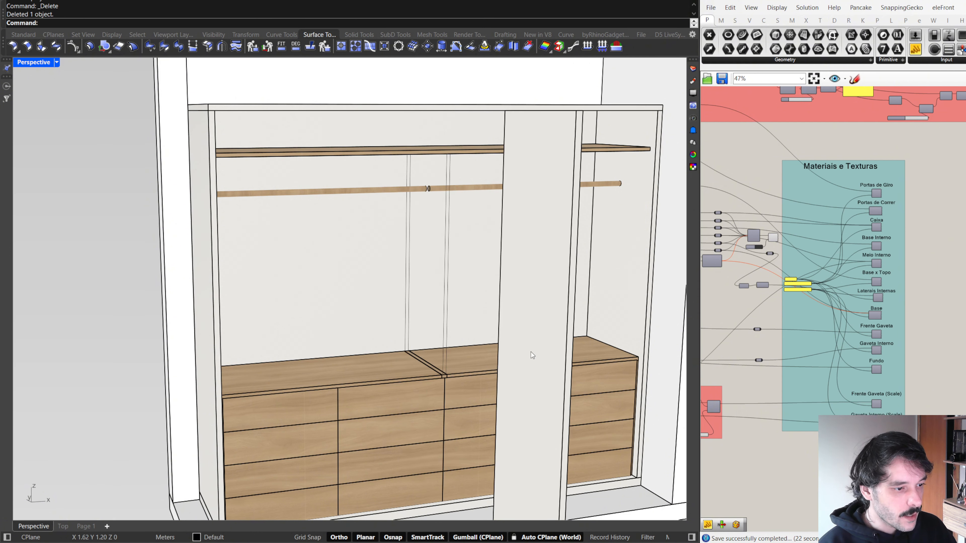
Undo the deletion, the panel's move, the split and the panel copy
{"action": "key", "text": "ctrl+z"}
{"action": "key", "text": "ctrl+z"}
{"action": "key", "text": "Escape"}
{"action": "scroll", "coordinate": [494, 336], "scroll_direction": "down", "scroll_amount": 3}
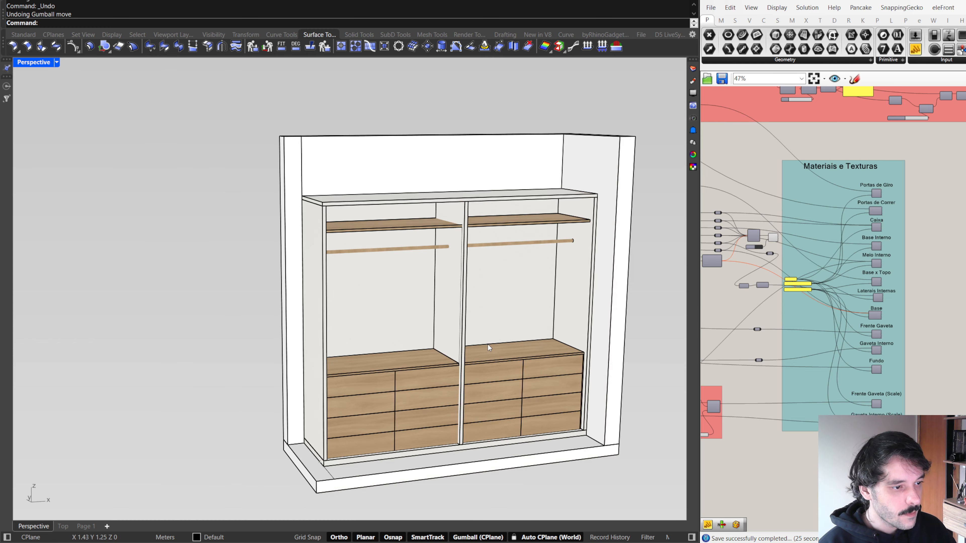
{"action": "right_click_drag", "start_coordinate": [488, 346], "coordinate": [508, 342]}
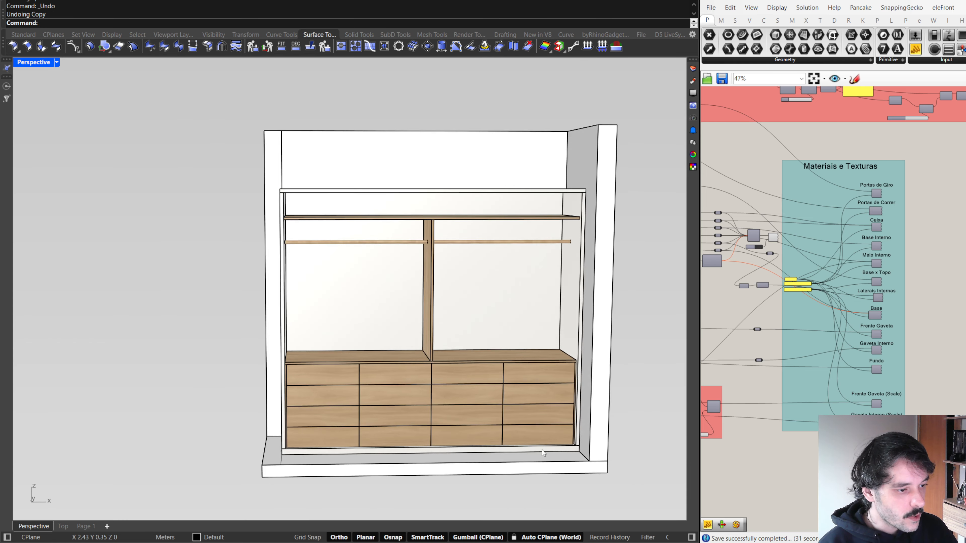
Delete the eight drawer fronts in the leftmost and rightmost columns of the cabinet
{"action": "right_click_drag", "start_coordinate": [543, 457], "coordinate": [489, 431], "text": "shift"}
{"action": "scroll", "coordinate": [488, 431], "scroll_direction": "up", "scroll_amount": 2}
{"action": "left_click", "coordinate": [483, 424]}
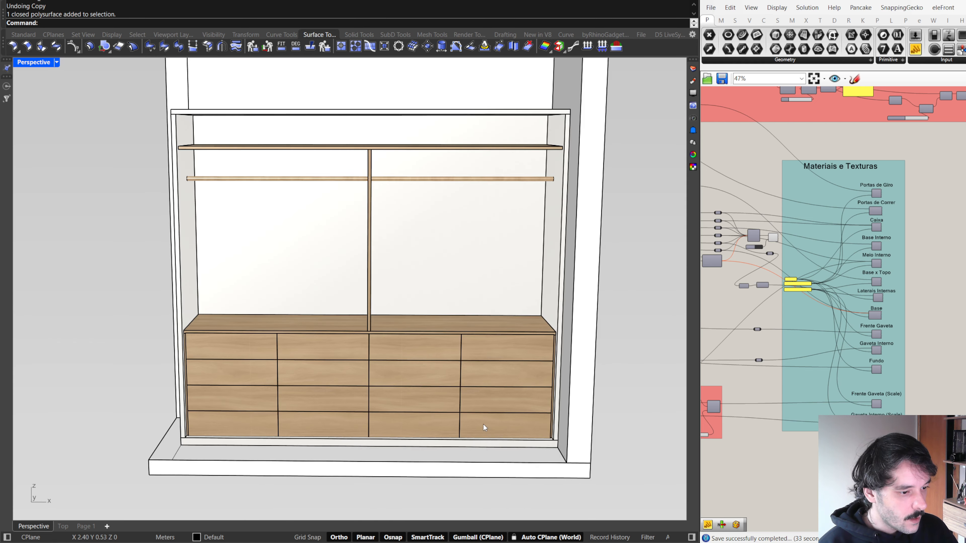
{"action": "left_click", "coordinate": [481, 400], "text": "shift"}
{"action": "left_click", "coordinate": [479, 377], "text": "shift"}
{"action": "left_click", "coordinate": [478, 352], "text": "shift"}
{"action": "left_click", "coordinate": [235, 350], "text": "shift"}
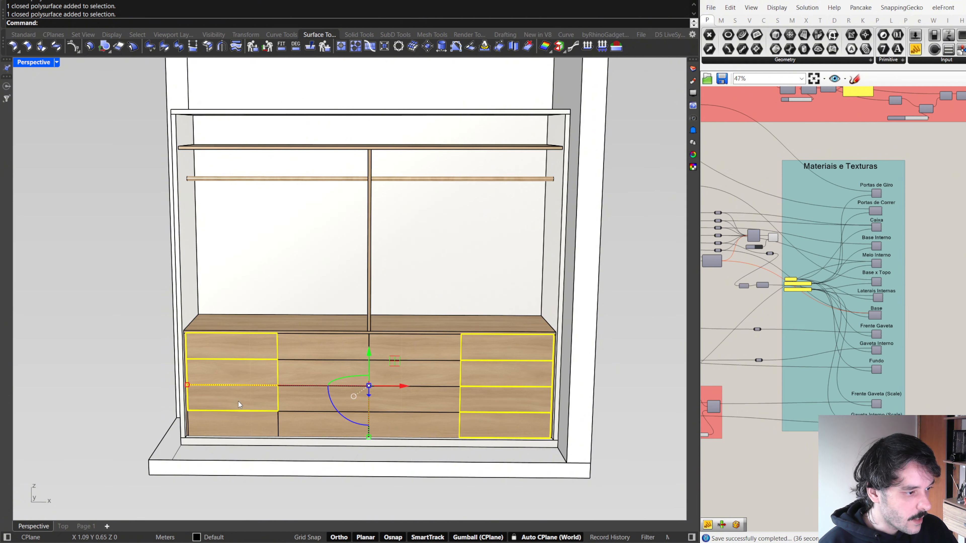
{"action": "left_click", "coordinate": [238, 421], "text": "shift"}
{"action": "key", "text": "Delete"}
Delete the eight inner drawer boxes in the leftmost and rightmost columns
{"action": "left_click", "coordinate": [487, 403]}
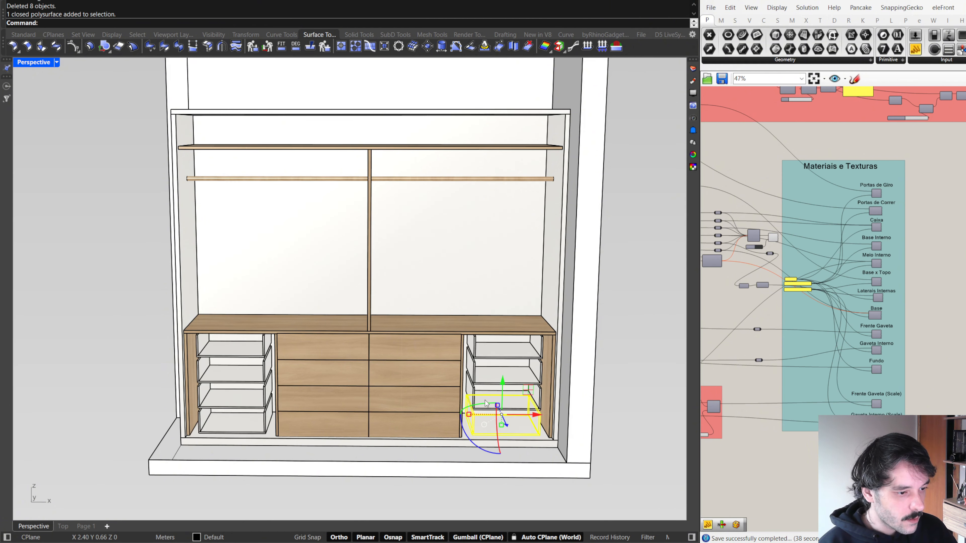
{"action": "left_click", "coordinate": [477, 363], "text": "shift"}
{"action": "left_click", "coordinate": [474, 342], "text": "shift"}
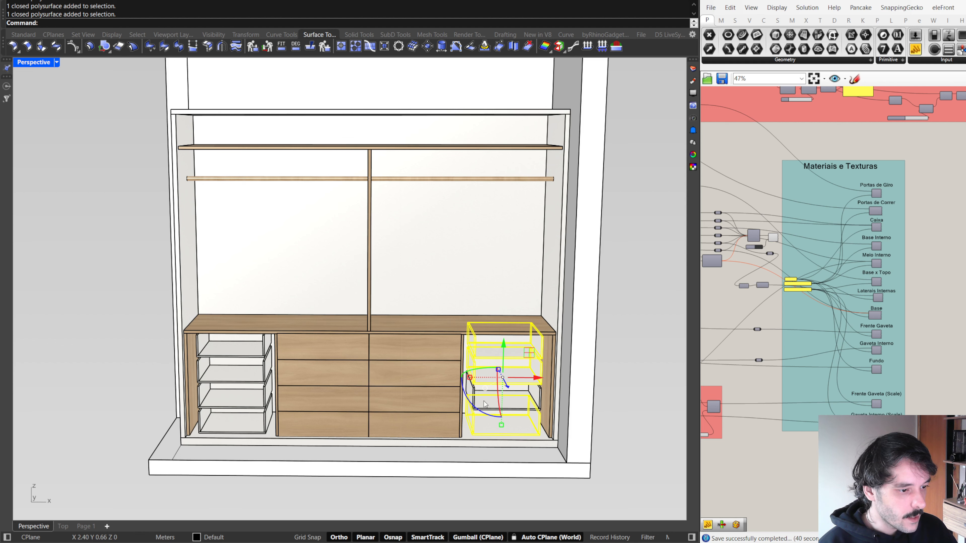
{"action": "left_click", "coordinate": [268, 418], "text": "shift"}
{"action": "left_click", "coordinate": [268, 395], "text": "shift"}
{"action": "left_click", "coordinate": [268, 370], "text": "shift"}
{"action": "left_click", "coordinate": [268, 346], "text": "shift"}
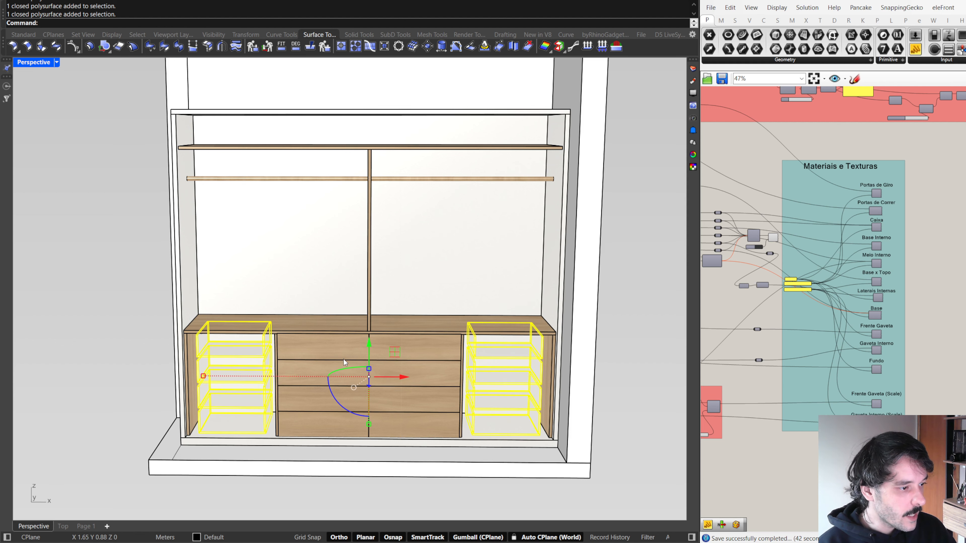
{"action": "key", "text": "Delete"}
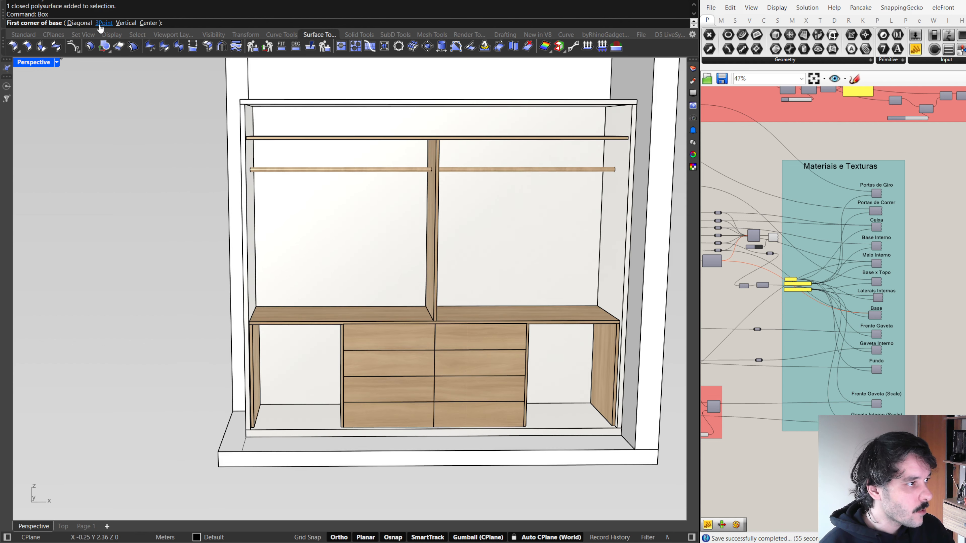
Draw a three-point box over the floor of the empty left compartment as a shelf, 0.02 thick
{"action": "left_click", "coordinate": [102, 23]}
{"action": "right_click_drag", "start_coordinate": [272, 386], "coordinate": [272, 364]}
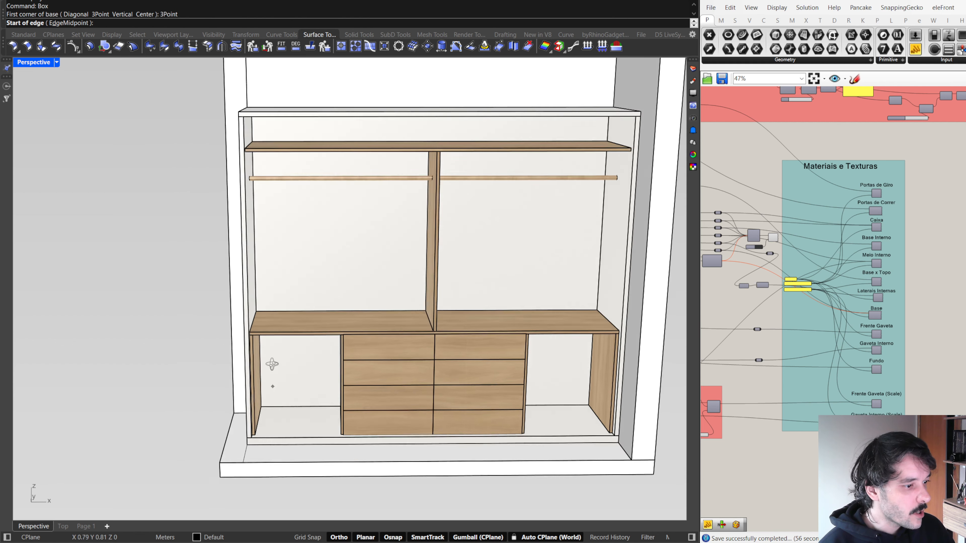
{"action": "scroll", "coordinate": [272, 386], "scroll_direction": "up", "scroll_amount": 3}
{"action": "left_click", "coordinate": [262, 416]}
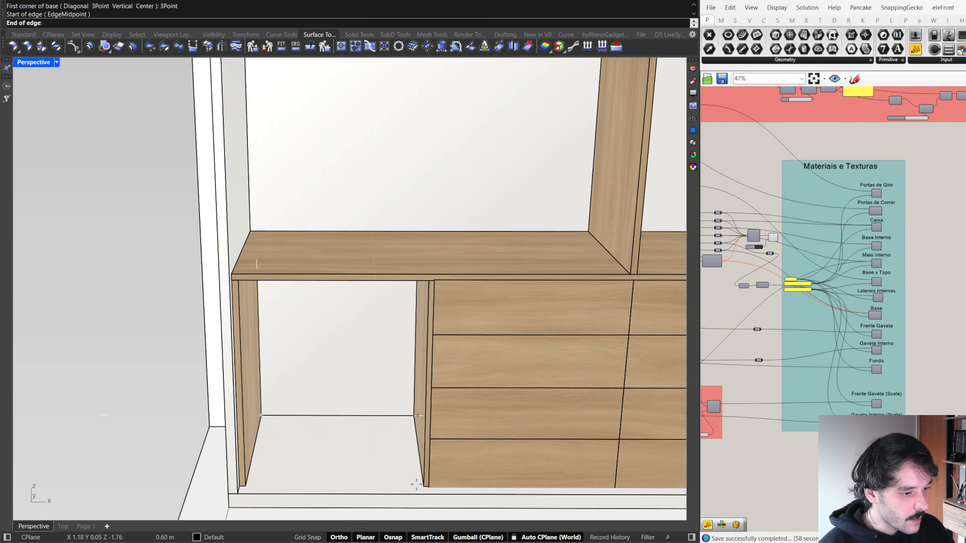
{"action": "left_click", "coordinate": [414, 416]}
{"action": "left_click", "coordinate": [423, 487]}
{"action": "type", "text": "0.02"}
{"action": "key", "text": "Return"}
Raise the shelf and align it with the joint between the two lowest drawer fronts
{"action": "left_click", "coordinate": [362, 428]}
{"action": "right_click_drag", "start_coordinate": [362, 427], "coordinate": [360, 405]}
{"action": "left_click_drag", "start_coordinate": [332, 401], "coordinate": [332, 321]}
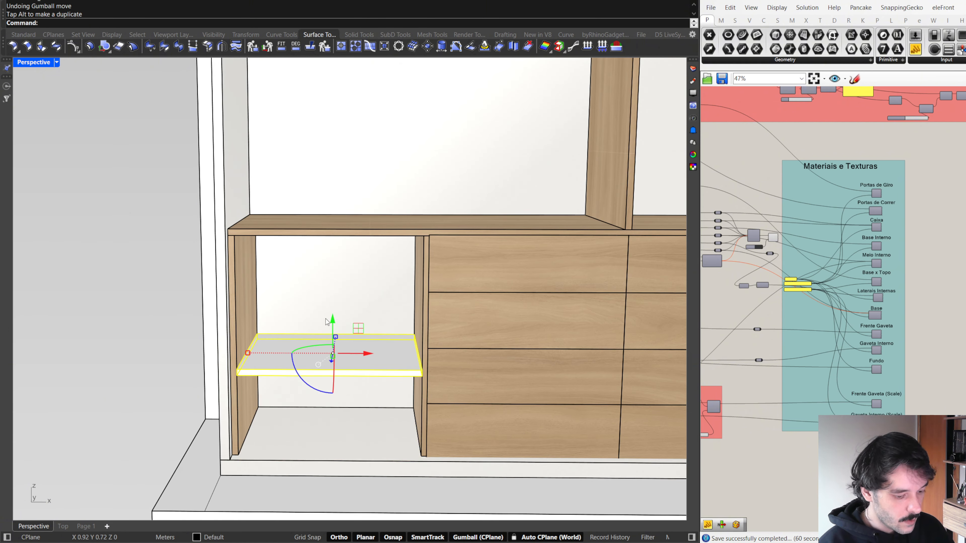
{"action": "scroll", "coordinate": [420, 372], "scroll_direction": "up", "scroll_amount": 8}
{"action": "left_click", "coordinate": [420, 373]}
{"action": "scroll", "coordinate": [419, 373], "scroll_direction": "down", "scroll_amount": 4}
{"action": "scroll", "coordinate": [371, 397], "scroll_direction": "down", "scroll_amount": 8}
{"action": "right_click_drag", "start_coordinate": [381, 365], "coordinate": [470, 371]}
{"action": "scroll", "coordinate": [470, 371], "scroll_direction": "up", "scroll_amount": 6}
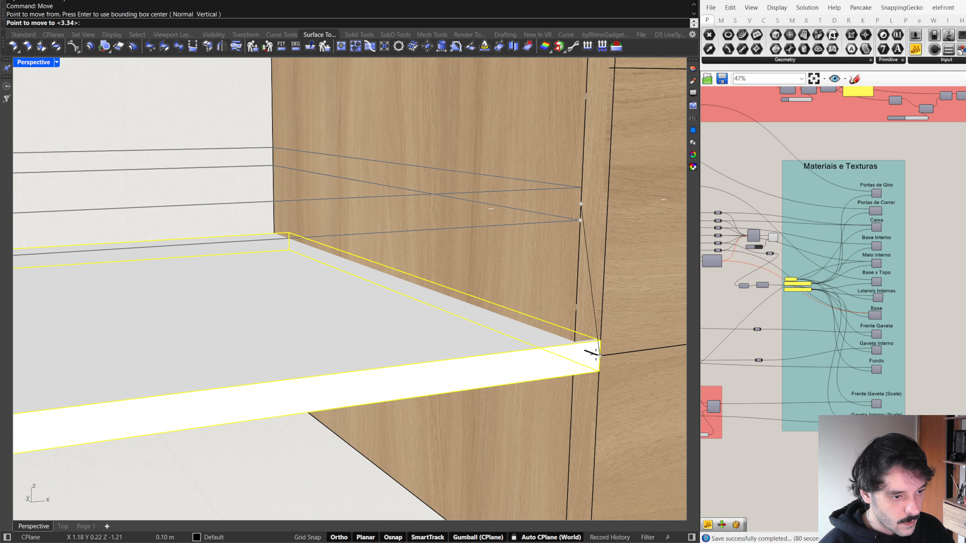
{"action": "left_click", "coordinate": [588, 352]}
{"action": "scroll", "coordinate": [494, 362], "scroll_direction": "down", "scroll_amount": 6}
{"action": "key", "text": "Escape"}
Copy the shelf up to the two higher joints between the drawer fronts in the left compartment
{"action": "right_click_drag", "start_coordinate": [340, 372], "coordinate": [380, 342]}
{"action": "left_click", "coordinate": [327, 352]}
{"action": "scroll", "coordinate": [459, 374], "scroll_direction": "up", "scroll_amount": 5}
{"action": "left_click", "coordinate": [462, 409]}
{"action": "left_click", "coordinate": [472, 261]}
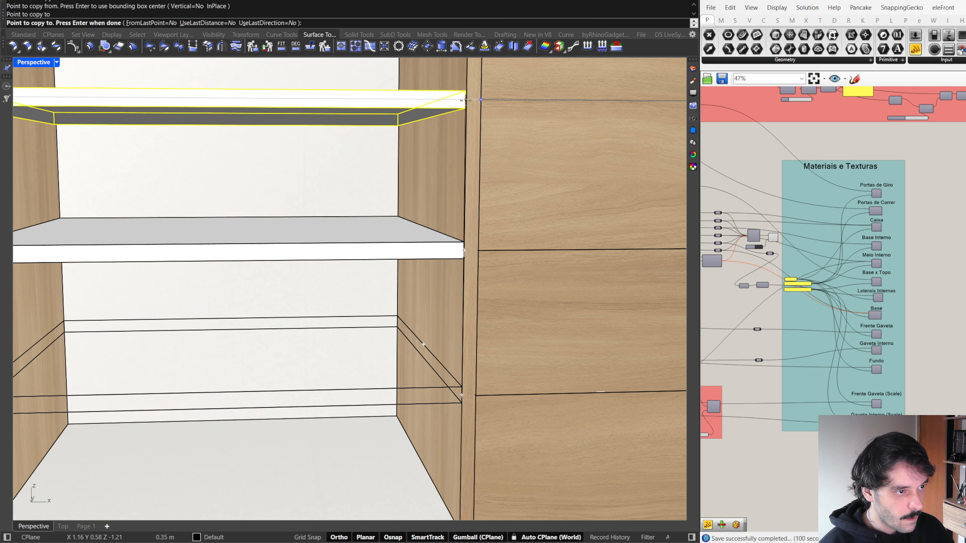
{"action": "left_click", "coordinate": [473, 101]}
{"action": "key", "text": "Return"}
{"action": "scroll", "coordinate": [380, 267], "scroll_direction": "down", "scroll_amount": 8}
Apply the wood finish to the three shelves in the left compartment
{"action": "left_click", "coordinate": [228, 320]}
{"action": "left_click", "coordinate": [595, 103]}
{"action": "left_click", "coordinate": [215, 290]}
{"action": "left_click", "coordinate": [583, 121]}
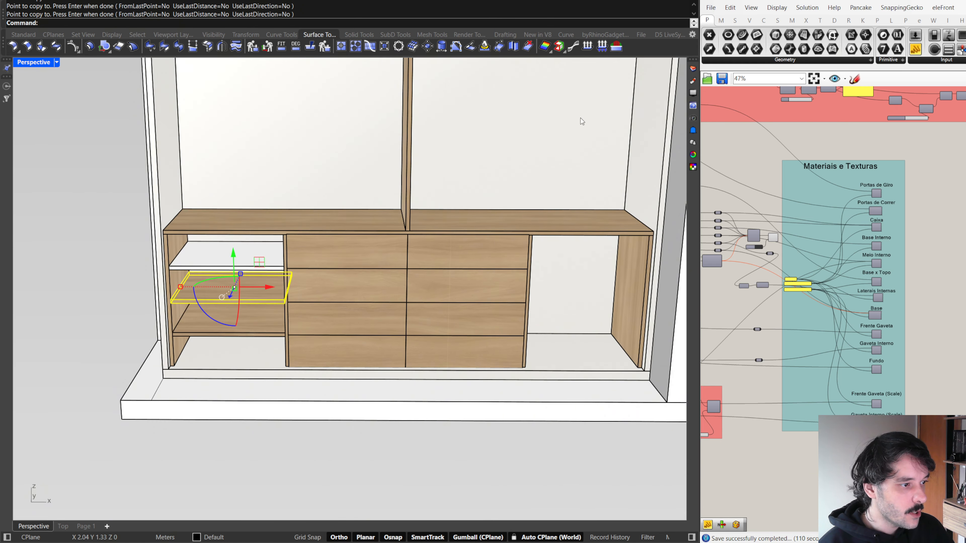
{"action": "left_click", "coordinate": [214, 260]}
{"action": "left_click", "coordinate": [100, 252]}
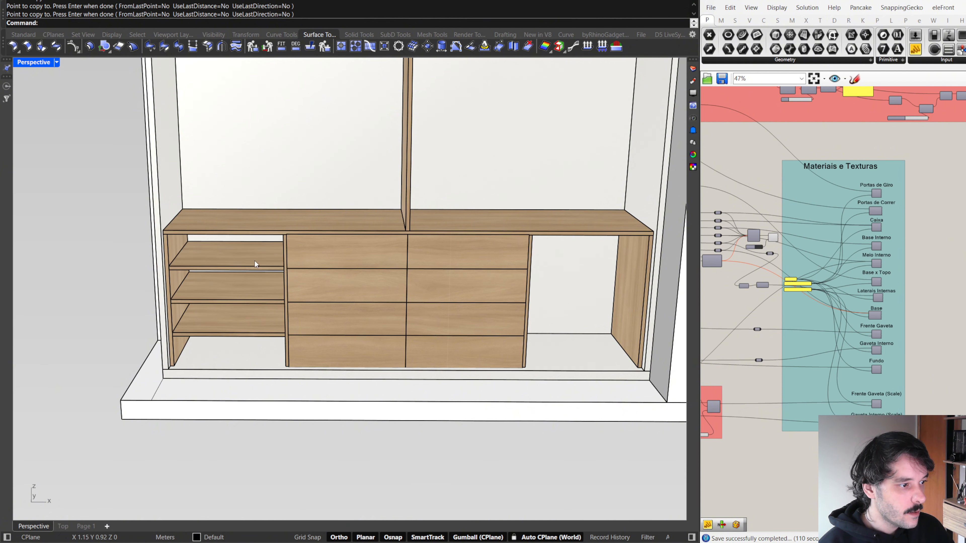
Copy the three wooden shelves from the left compartment into the empty right compartment
{"action": "left_click", "coordinate": [254, 263], "text": "shift"}
{"action": "left_click", "coordinate": [255, 295], "text": "shift"}
{"action": "left_click", "coordinate": [256, 331], "text": "shift"}
{"action": "type", "text": "Copy"}
{"action": "key", "text": "Return"}
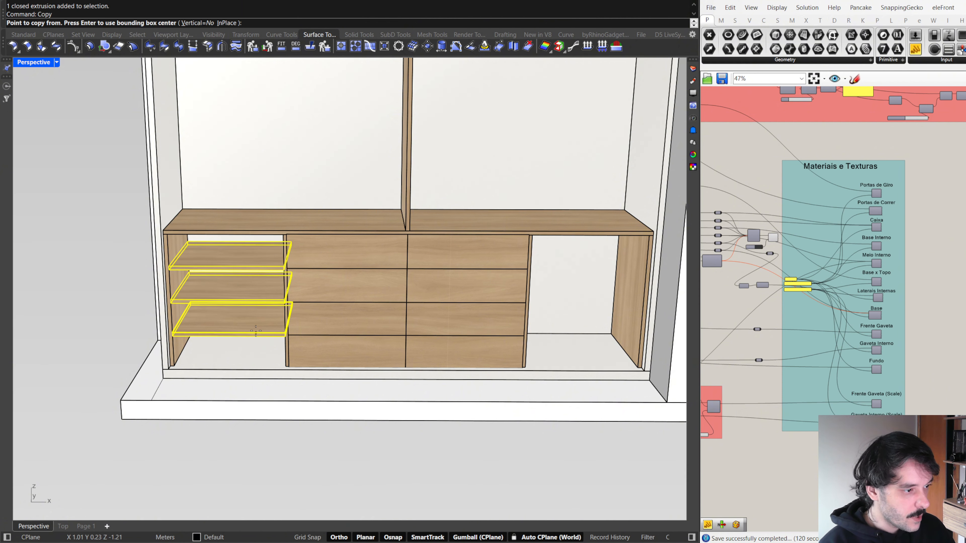
{"action": "scroll", "coordinate": [281, 334], "scroll_direction": "up", "scroll_amount": 12}
{"action": "left_click", "coordinate": [491, 316]}
{"action": "scroll", "coordinate": [491, 316], "scroll_direction": "down", "scroll_amount": 12}
{"action": "scroll", "coordinate": [608, 314], "scroll_direction": "up", "scroll_amount": 5}
{"action": "left_click", "coordinate": [490, 347]}
{"action": "key", "text": "Return"}
{"action": "scroll", "coordinate": [561, 374], "scroll_direction": "down", "scroll_amount": 12}
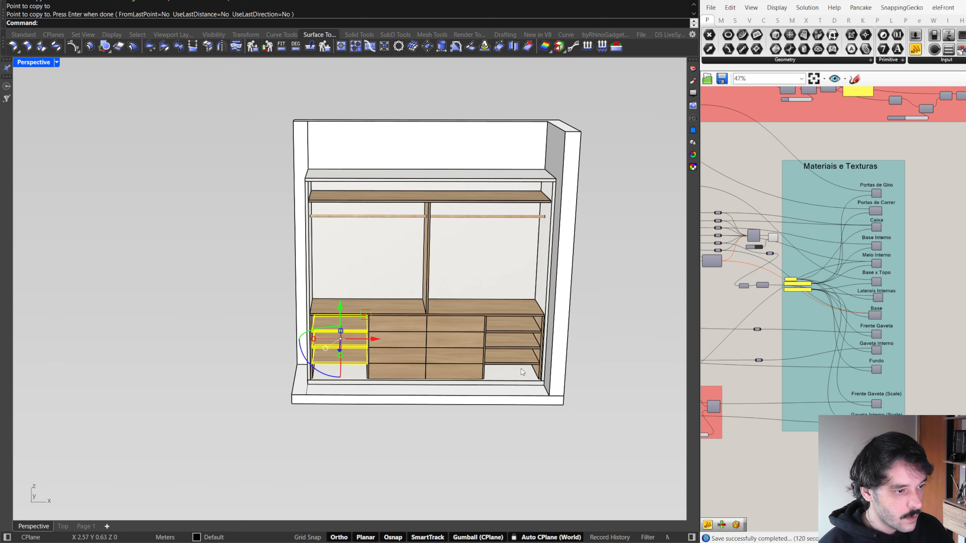
{"action": "right_click_drag", "start_coordinate": [524, 373], "coordinate": [516, 359]}
{"action": "left_click", "coordinate": [544, 430]}
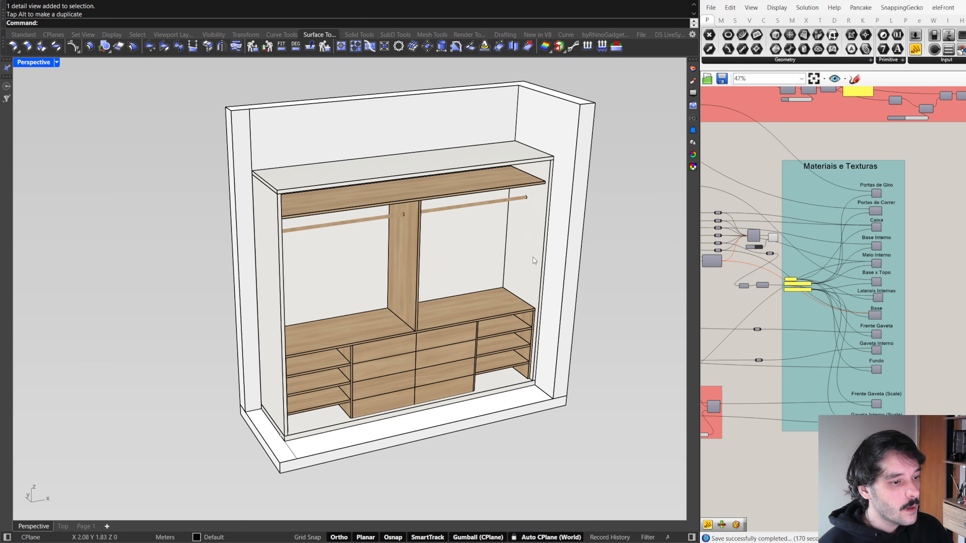
{"action": "mouse_move", "coordinate": [533, 257]}
{"action": "right_mouse_down"}
{"action": "mouse_move", "coordinate": [500, 233]}
{"action": "mouse_move", "coordinate": [539, 254]}
{"action": "right_mouse_up"}
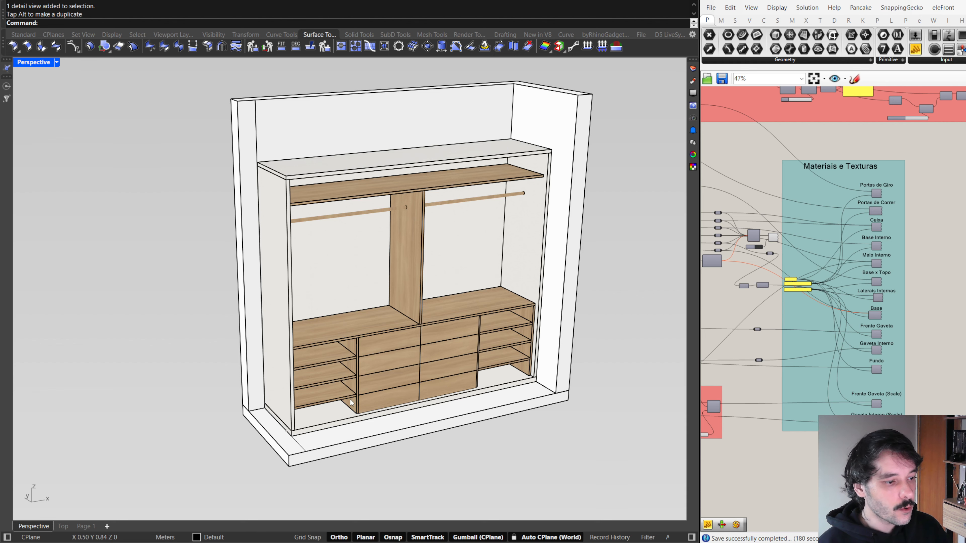
On the Page 1 layout, move the title of view 2 about 7 mm down, below the wardrobe elevation
{"action": "left_click", "coordinate": [85, 526]}
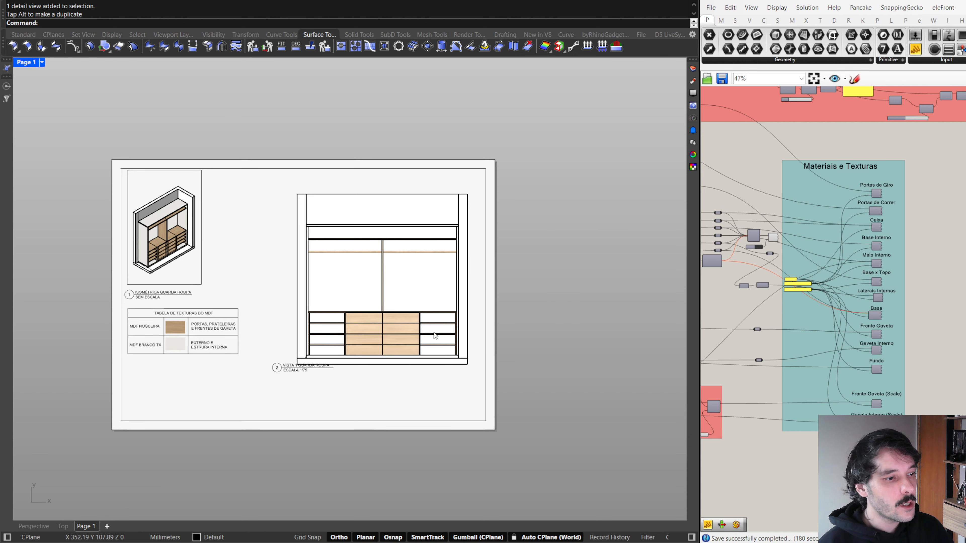
{"action": "right_click_drag", "start_coordinate": [434, 332], "coordinate": [544, 357]}
{"action": "scroll", "coordinate": [407, 313], "scroll_direction": "up", "scroll_amount": 2}
{"action": "left_click", "coordinate": [401, 412]}
{"action": "left_click_drag", "start_coordinate": [409, 380], "coordinate": [410, 387]}
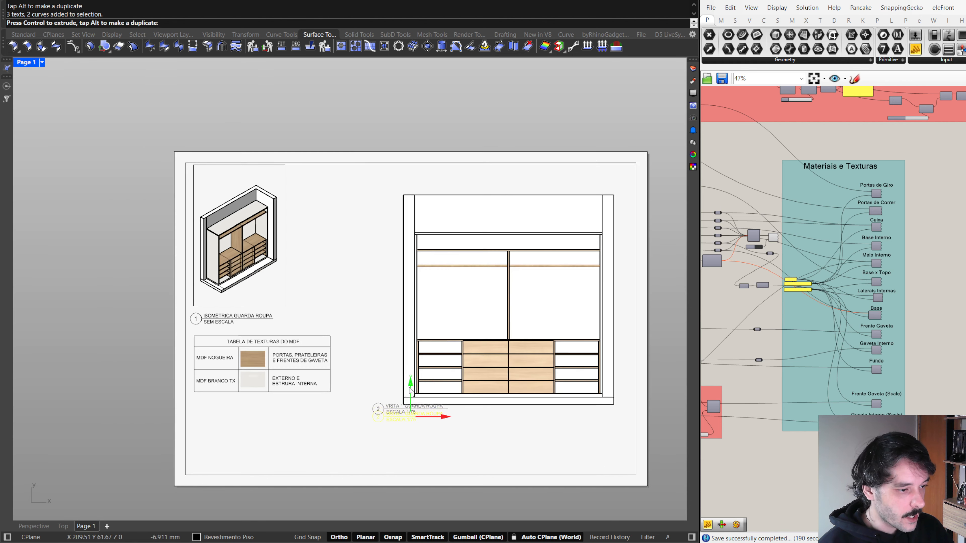
Lower the title of view 2 further and dimension the wardrobe's full width between the elevation and its title
{"action": "left_click_drag", "start_coordinate": [410, 387], "coordinate": [409, 396]}
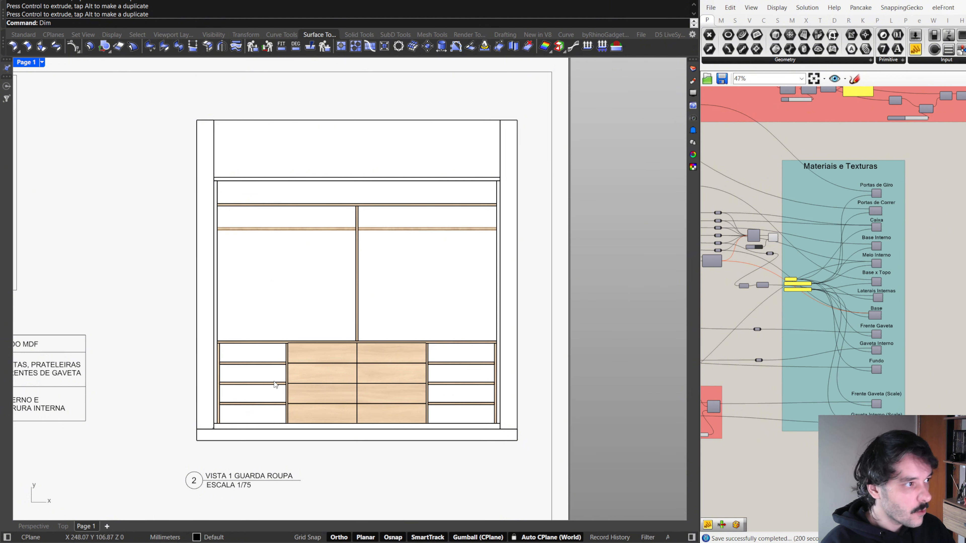
{"action": "type", "text": "Dim"}
{"action": "key", "text": "Return"}
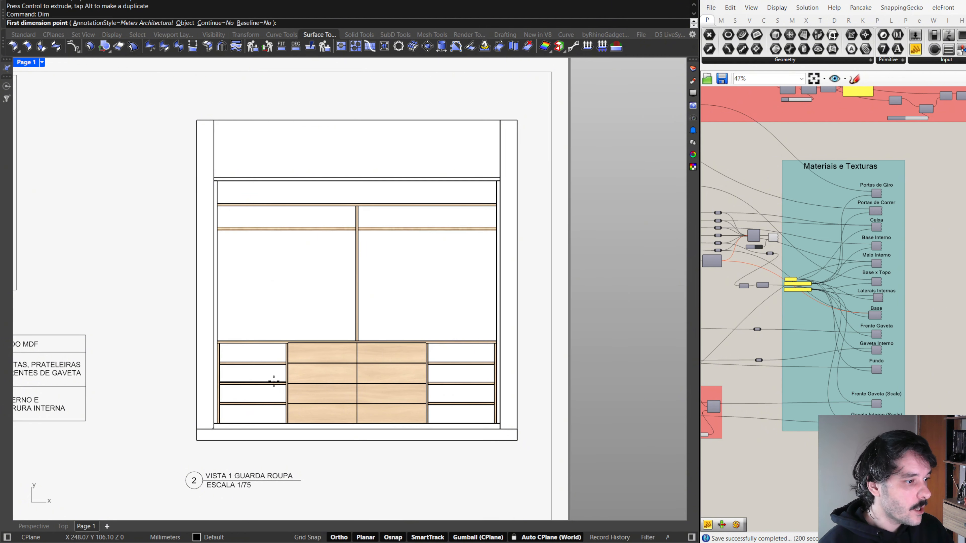
{"action": "scroll", "coordinate": [231, 341], "scroll_direction": "up", "scroll_amount": 2}
{"action": "scroll", "coordinate": [190, 417], "scroll_direction": "up", "scroll_amount": 3}
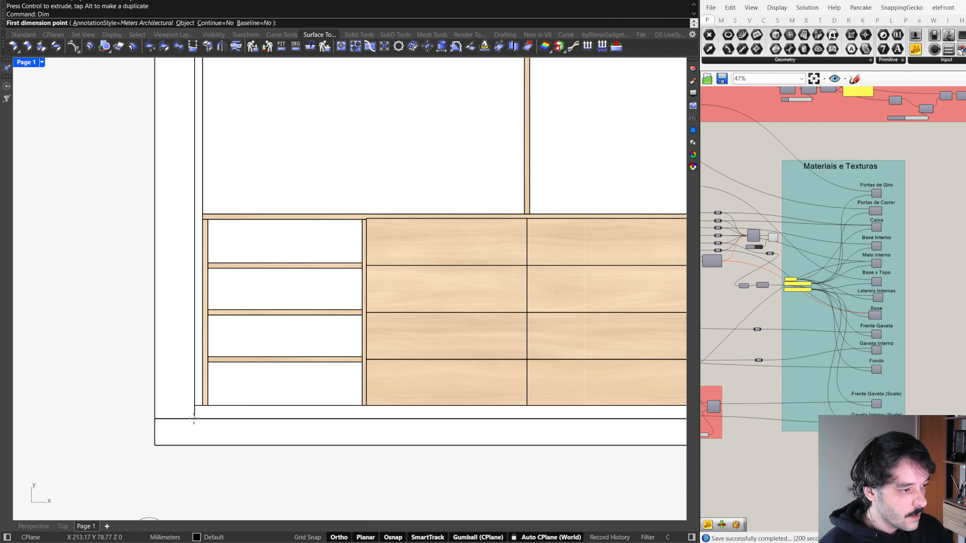
{"action": "left_click", "coordinate": [194, 418]}
{"action": "scroll", "coordinate": [193, 418], "scroll_direction": "down", "scroll_amount": 3}
{"action": "scroll", "coordinate": [449, 418], "scroll_direction": "up", "scroll_amount": 3}
{"action": "left_click", "coordinate": [448, 419]}
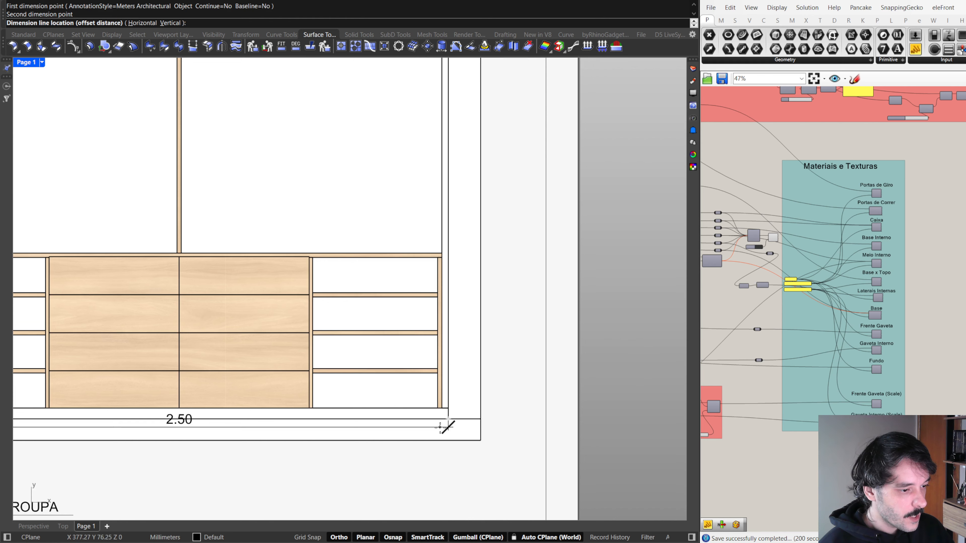
{"action": "left_click", "coordinate": [443, 466]}
{"action": "scroll", "coordinate": [443, 466], "scroll_direction": "down", "scroll_amount": 2}
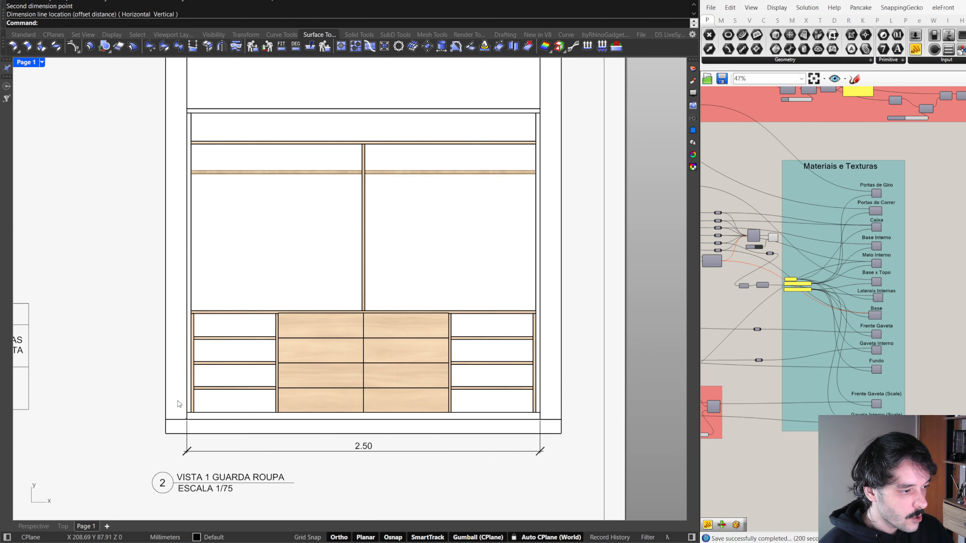
Add a vertical dimension of the wardrobe's overall height on the left side of the elevation
{"action": "key", "text": "Return"}
{"action": "scroll", "coordinate": [189, 418], "scroll_direction": "up", "scroll_amount": 4}
{"action": "left_click", "coordinate": [187, 421]}
{"action": "right_click_drag", "start_coordinate": [216, 174], "coordinate": [231, 452]}
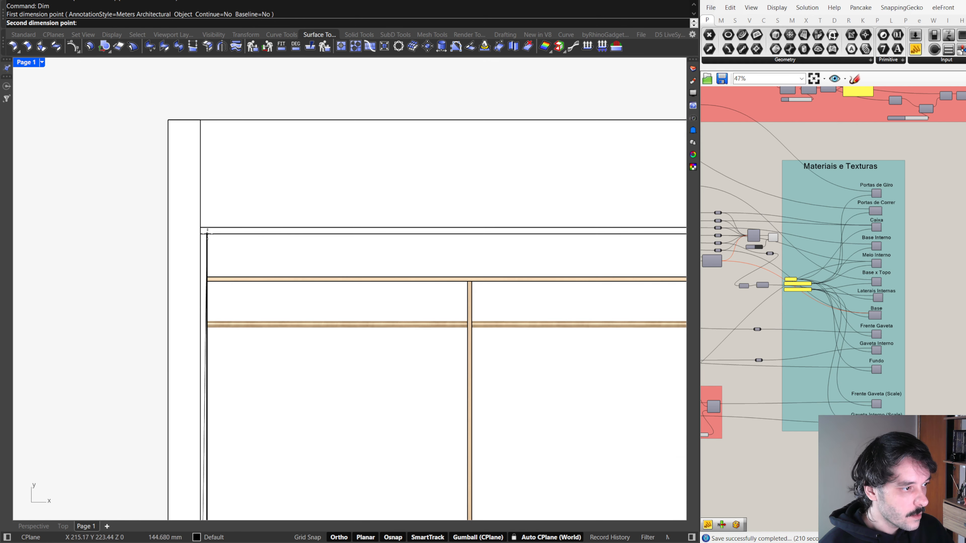
{"action": "left_click", "coordinate": [208, 233]}
{"action": "scroll", "coordinate": [196, 228], "scroll_direction": "down", "scroll_amount": 3}
{"action": "left_click", "coordinate": [177, 341]}
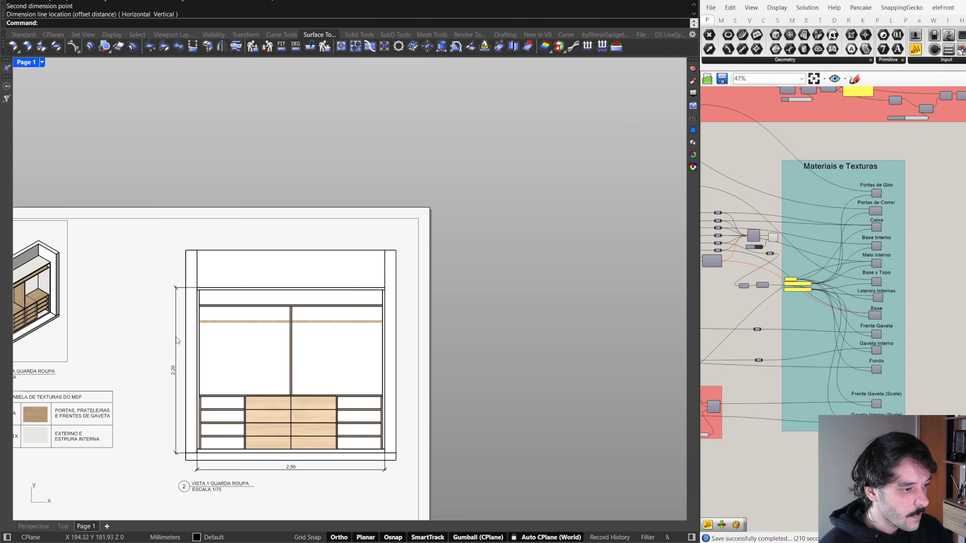
{"action": "right_click_drag", "start_coordinate": [225, 398], "coordinate": [229, 369]}
{"action": "right_click_drag", "start_coordinate": [230, 370], "coordinate": [230, 352]}
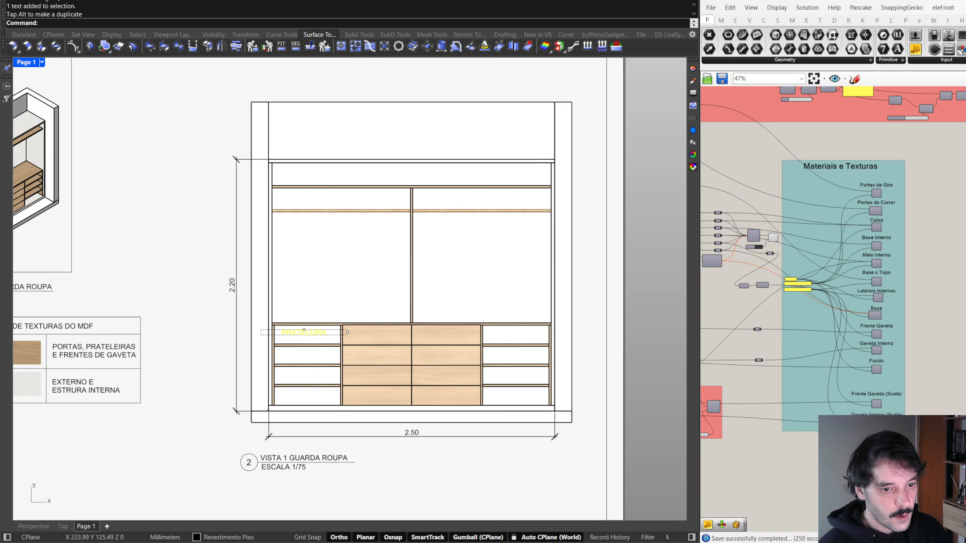
Copy the PRATELEIRA label down through the open shelf spaces of the left compartment so all four are labelled
{"action": "left_click", "coordinate": [409, 368]}
{"action": "scroll", "coordinate": [225, 342], "scroll_direction": "up", "scroll_amount": 4}
{"action": "left_click", "coordinate": [351, 326]}
{"action": "left_click_drag", "start_coordinate": [346, 301], "coordinate": [346, 367]}
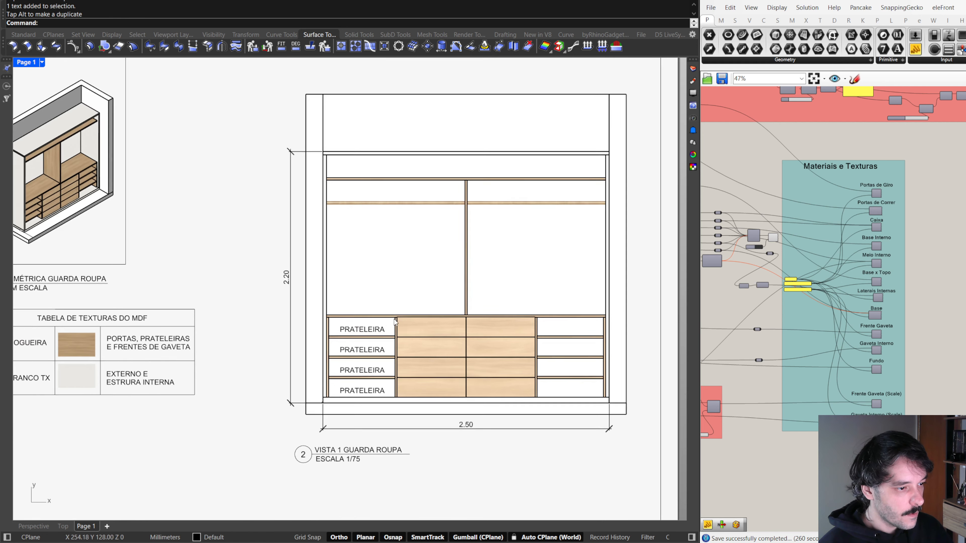
Copy a shelf label onto the adjacent upper drawer front, change its text to GAVETA and duplicate it across the drawer fronts
{"action": "left_click", "coordinate": [362, 350]}
{"action": "left_click", "coordinate": [365, 329]}
{"action": "scroll", "coordinate": [388, 332], "scroll_direction": "up", "scroll_amount": 4}
{"action": "left_click_drag", "start_coordinate": [384, 329], "coordinate": [486, 328], "text": "alt"}
{"action": "double_click", "coordinate": [456, 328]}
{"action": "type", "text": "GAVETA"}
{"action": "left_click", "coordinate": [451, 329]}
{"action": "left_click_drag", "start_coordinate": [452, 299], "coordinate": [451, 327], "text": "alt"}
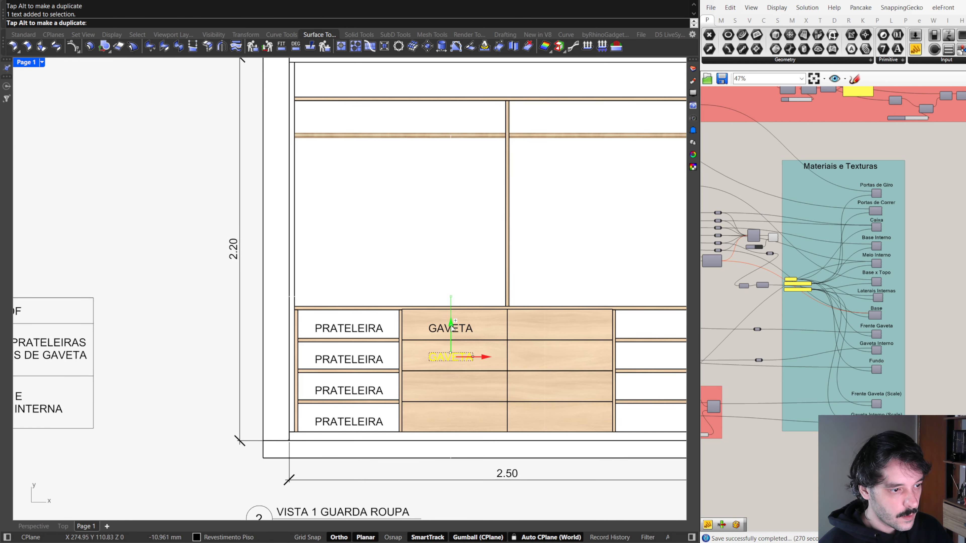
{"action": "scroll", "coordinate": [453, 327], "scroll_direction": "down", "scroll_amount": 3}
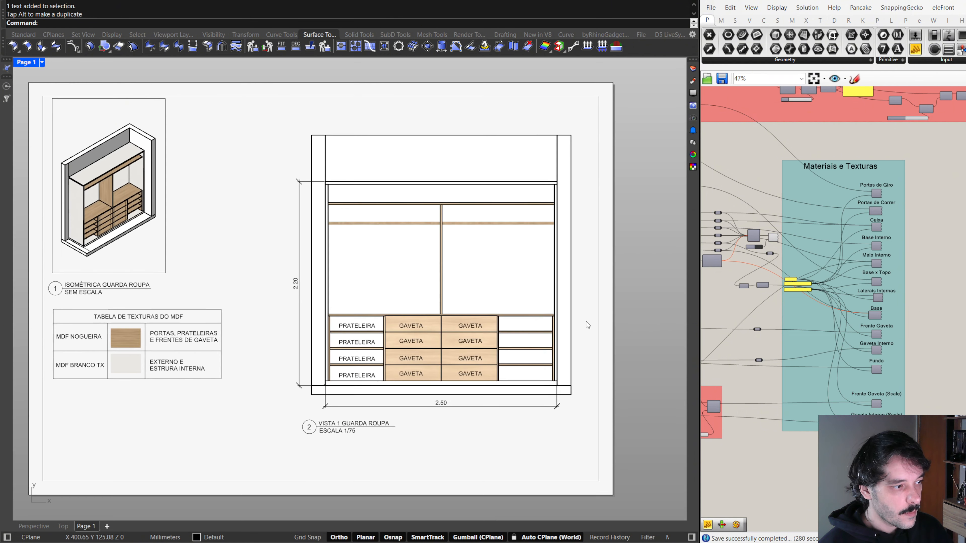
{"action": "scroll", "coordinate": [355, 224], "scroll_direction": "down", "scroll_amount": 1}
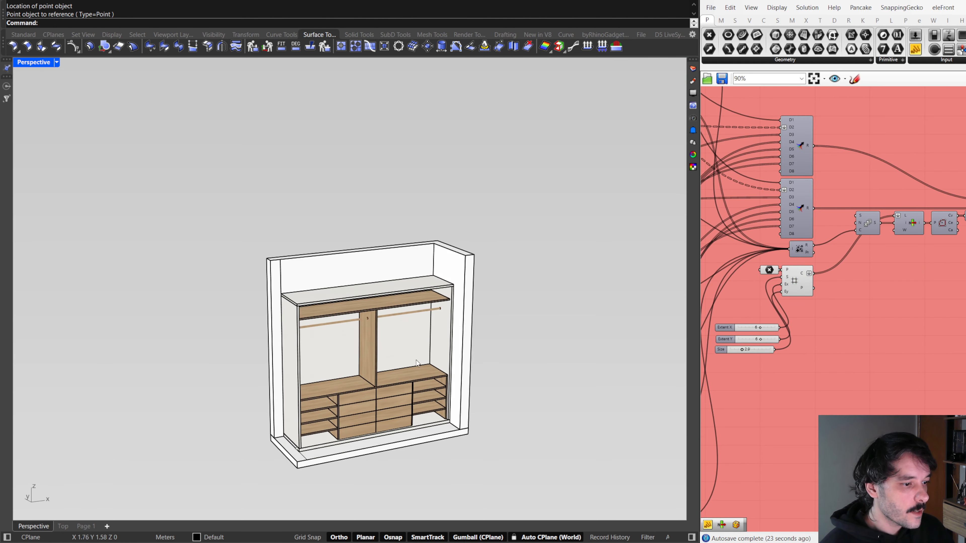
Examine the grid of flattened cabinet parts beside the wardrobe in the perspective and top views
{"action": "scroll", "coordinate": [519, 300], "scroll_direction": "down", "scroll_amount": 8}
{"action": "right_click_drag", "start_coordinate": [564, 249], "coordinate": [304, 375], "text": "shift"}
{"action": "right_click_drag", "start_coordinate": [466, 213], "coordinate": [467, 335]}
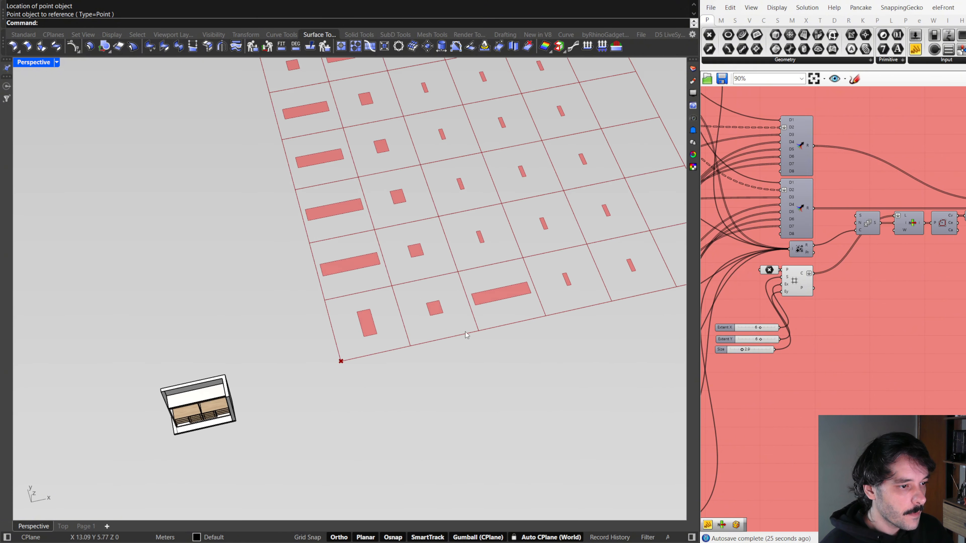
{"action": "right_click_drag", "start_coordinate": [483, 270], "coordinate": [548, 292], "text": "shift"}
{"action": "double_click", "coordinate": [38, 63]}
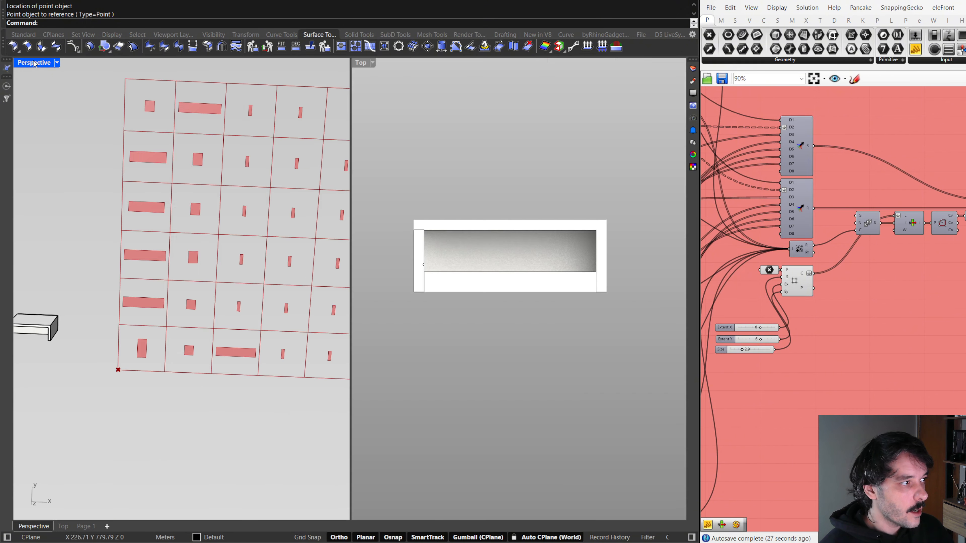
{"action": "double_click", "coordinate": [360, 62]}
{"action": "scroll", "coordinate": [474, 225], "scroll_direction": "down", "scroll_amount": 5}
{"action": "scroll", "coordinate": [456, 191], "scroll_direction": "up", "scroll_amount": 8}
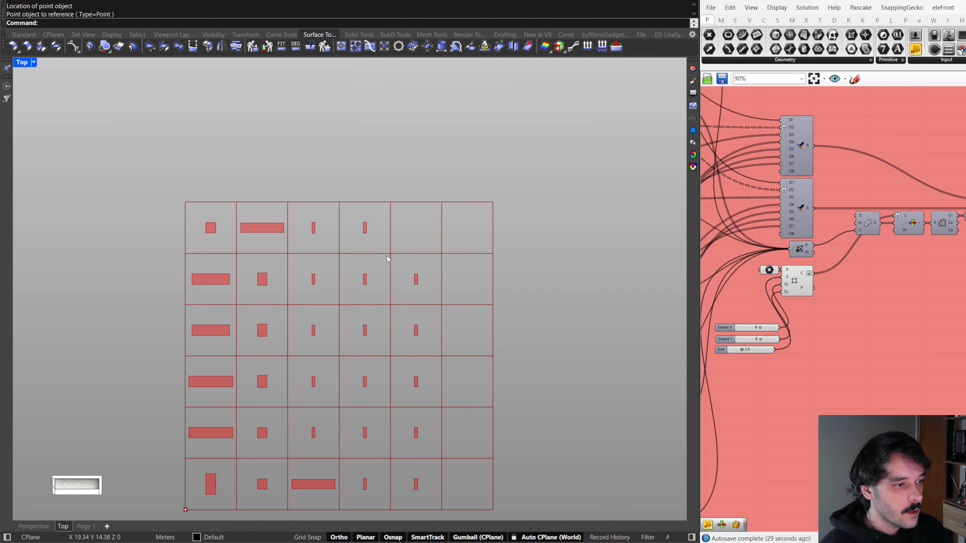
{"action": "scroll", "coordinate": [439, 145], "scroll_direction": "down", "scroll_amount": 3}
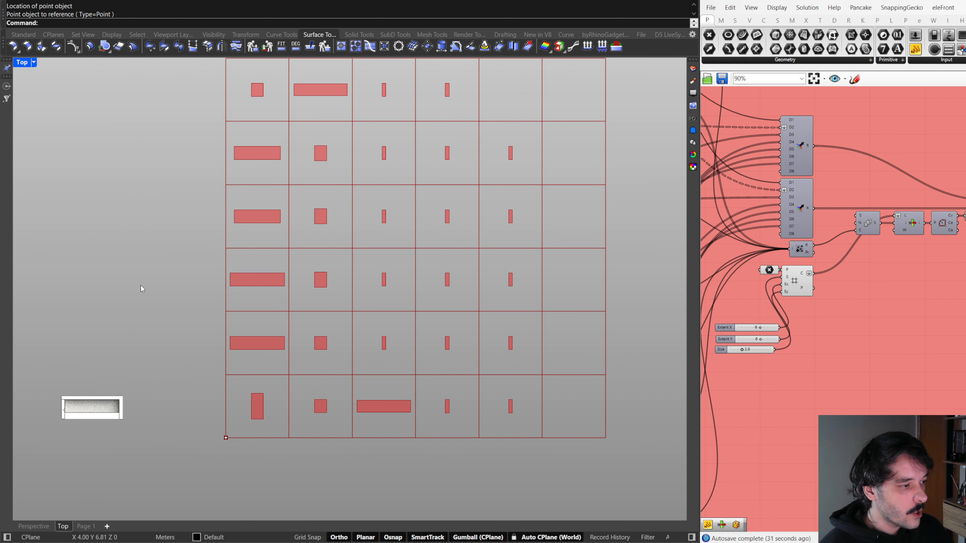
{"action": "left_click", "coordinate": [34, 62]}
{"action": "left_click", "coordinate": [149, 163]}
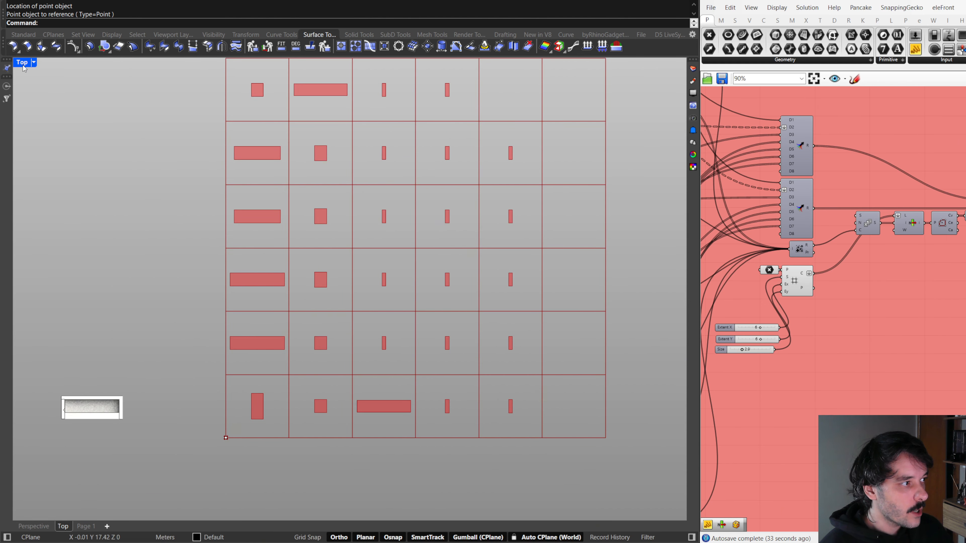
{"action": "right_click_drag", "start_coordinate": [384, 279], "coordinate": [385, 280]}
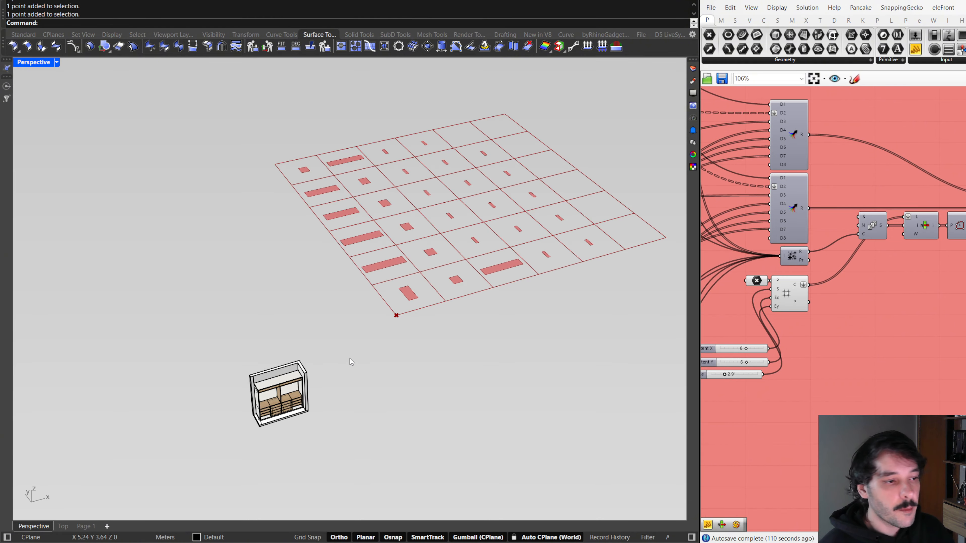
Inspect the customised wardrobe up close, the full grid of flattened parts and the Dimensões do Armário sliders
{"action": "scroll", "coordinate": [324, 396], "scroll_direction": "up", "scroll_amount": 7}
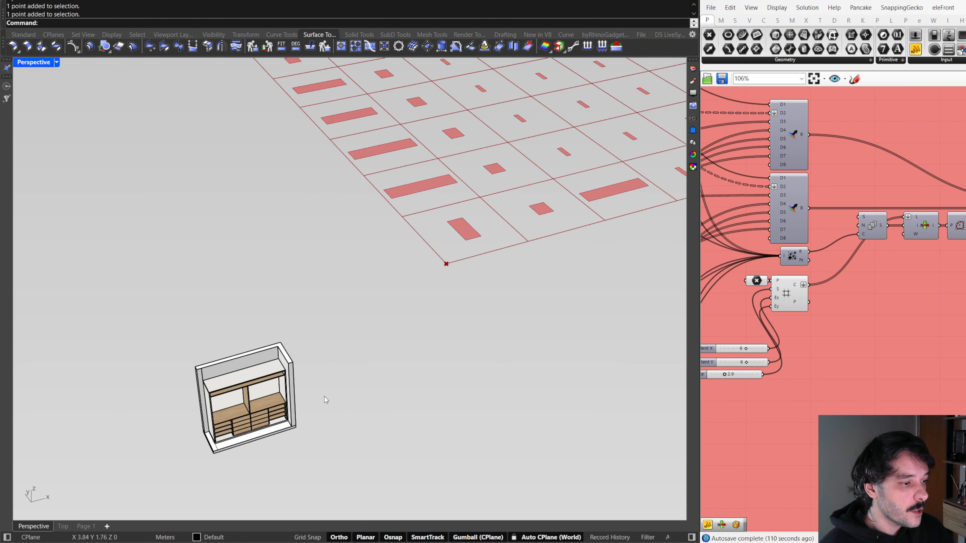
{"action": "right_click_drag", "start_coordinate": [314, 395], "coordinate": [447, 262], "text": "shift"}
{"action": "right_click_drag", "start_coordinate": [426, 187], "coordinate": [303, 346], "text": "shift"}
{"action": "scroll", "coordinate": [344, 273], "scroll_direction": "up", "scroll_amount": 3}
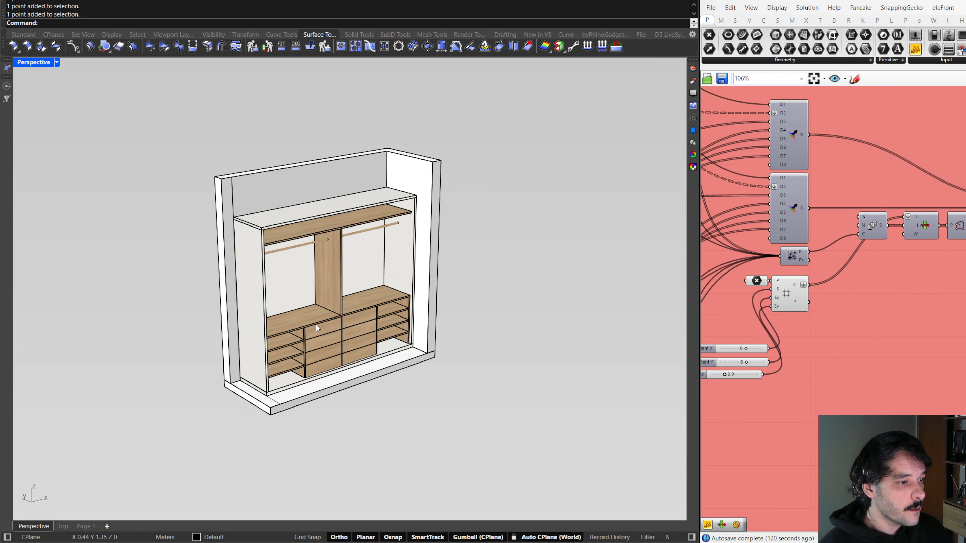
{"action": "scroll", "coordinate": [316, 324], "scroll_direction": "down", "scroll_amount": 12}
{"action": "right_click_drag", "start_coordinate": [454, 196], "coordinate": [389, 306]}
{"action": "scroll", "coordinate": [392, 264], "scroll_direction": "up", "scroll_amount": 4}
{"action": "right_click_drag", "start_coordinate": [393, 265], "coordinate": [310, 270]}
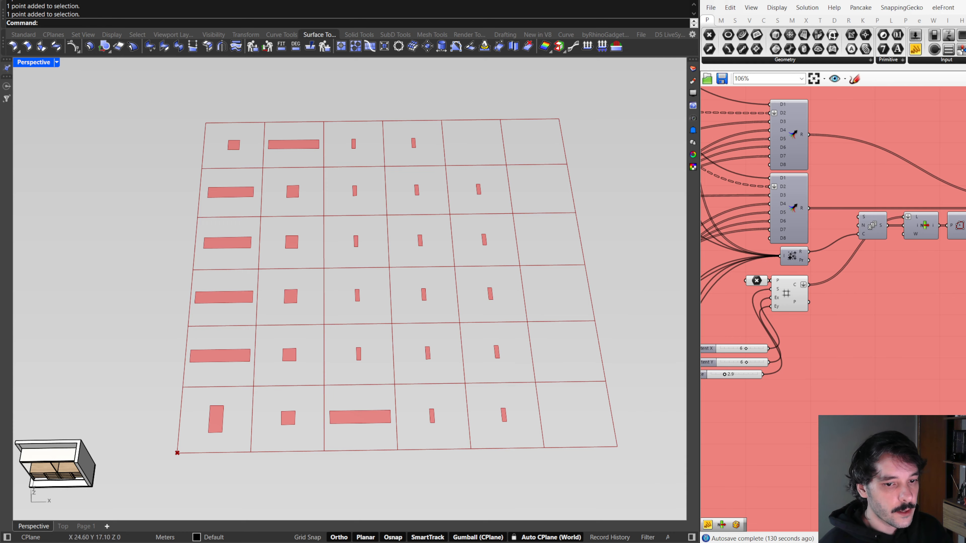
{"action": "scroll", "coordinate": [837, 304], "scroll_direction": "down", "scroll_amount": 6}
{"action": "scroll", "coordinate": [836, 303], "scroll_direction": "up", "scroll_amount": 8}
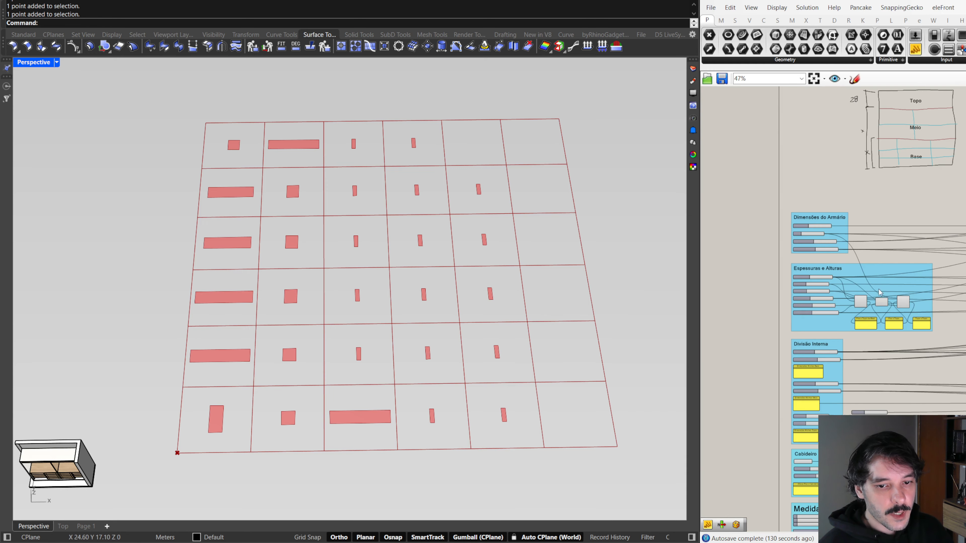
{"action": "scroll", "coordinate": [834, 194], "scroll_direction": "up", "scroll_amount": 2}
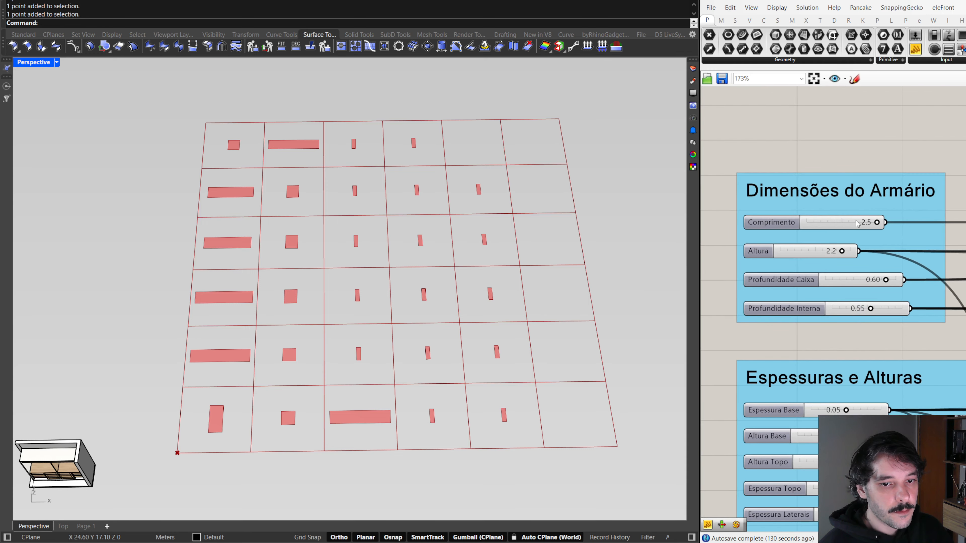
{"action": "left_click", "coordinate": [834, 194]}
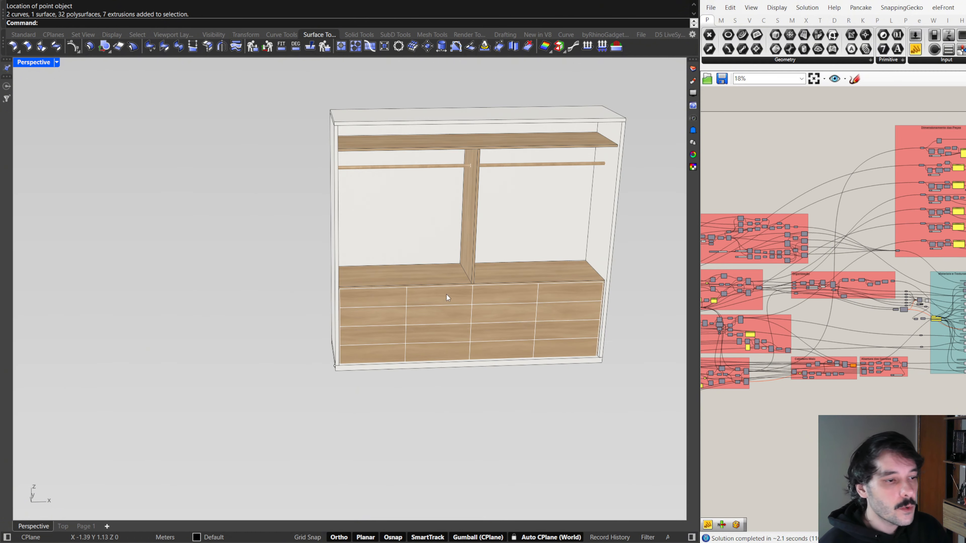
Examine the parametric cabinet with its four drawer columns alongside the cabinet dimension and thickness sliders
{"action": "right_click_drag", "start_coordinate": [446, 294], "coordinate": [495, 278]}
{"action": "right_click_drag", "start_coordinate": [578, 236], "coordinate": [511, 273], "text": "shift"}
{"action": "scroll", "coordinate": [526, 265], "scroll_direction": "up", "scroll_amount": 3}
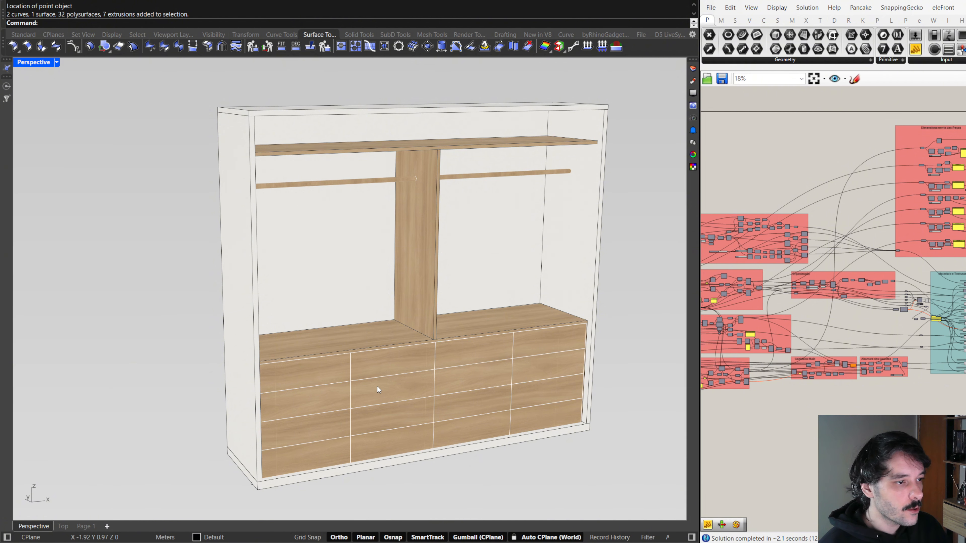
{"action": "scroll", "coordinate": [781, 281], "scroll_direction": "up", "scroll_amount": 10}
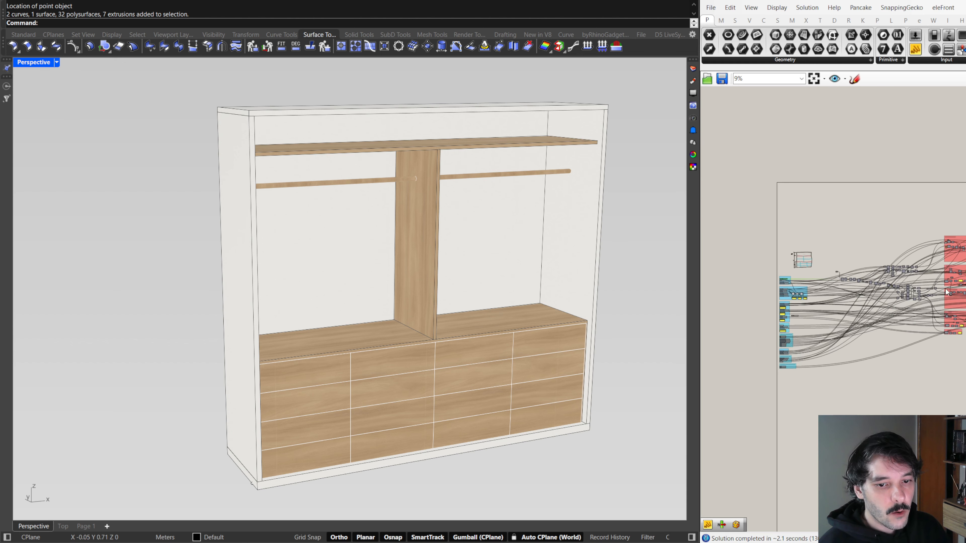
{"action": "scroll", "coordinate": [782, 281], "scroll_direction": "up", "scroll_amount": 1}
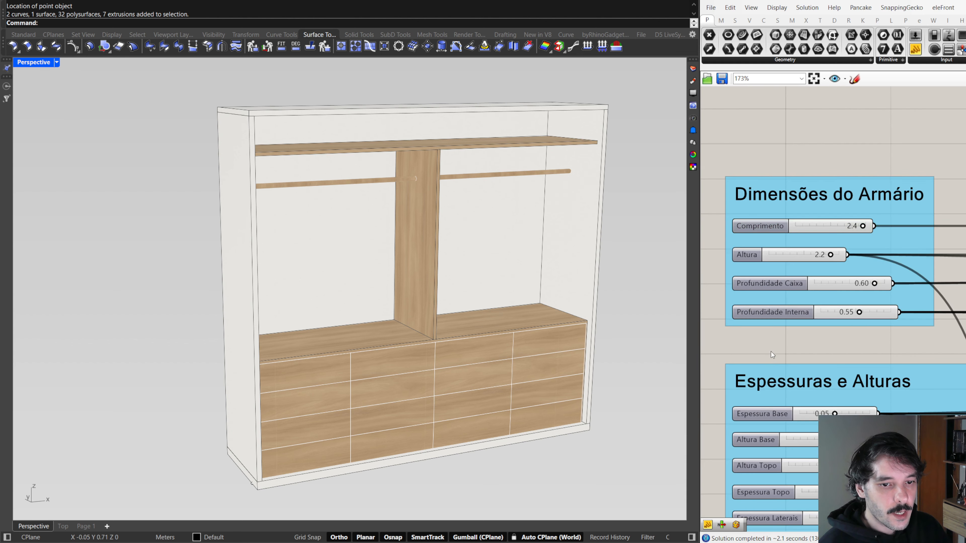
{"action": "right_click_drag", "start_coordinate": [787, 330], "coordinate": [790, 276]}
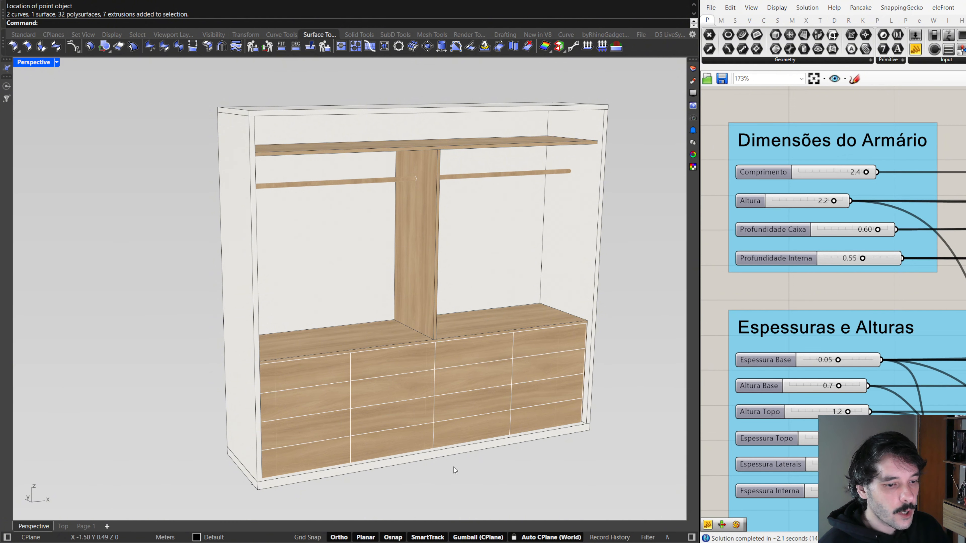
{"action": "double_click", "coordinate": [43, 63]}
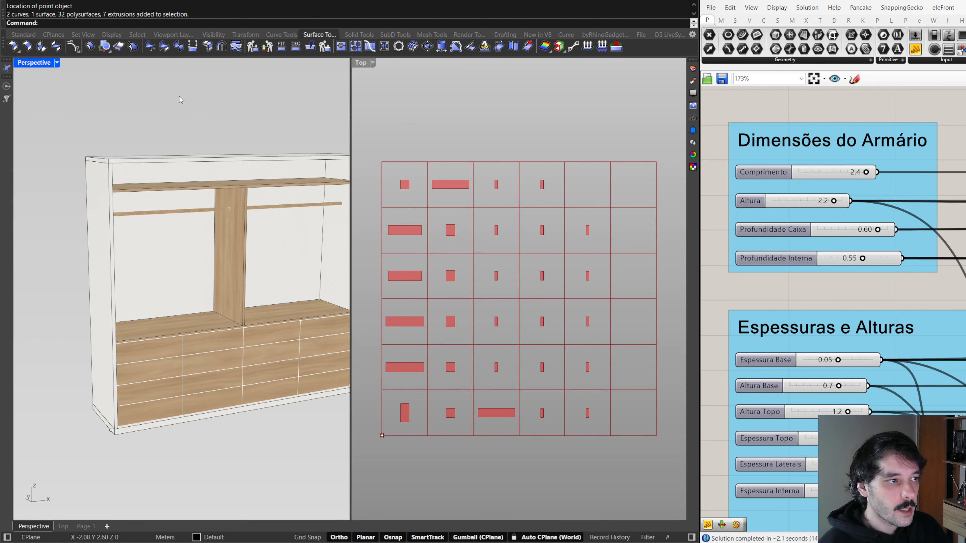
{"action": "key", "text": "ctrl+m"}
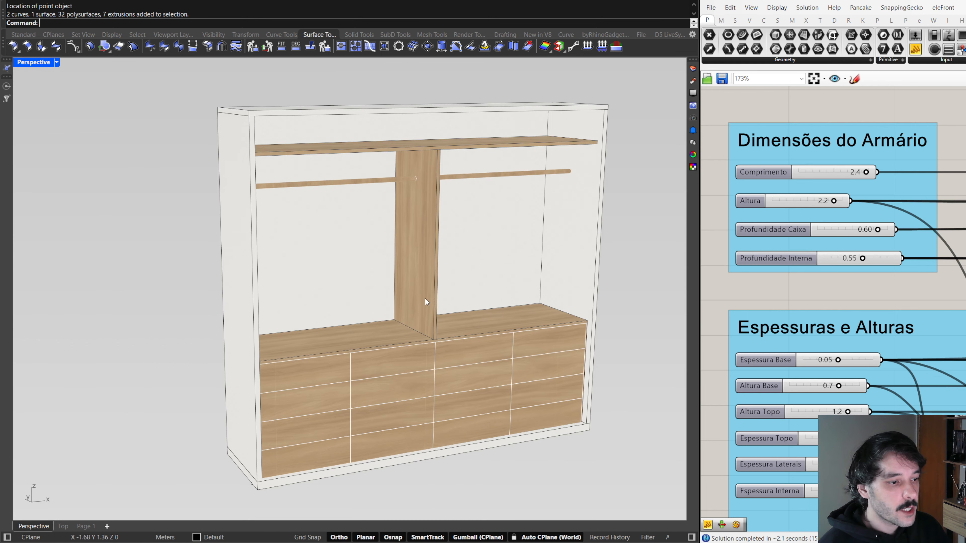
{"action": "scroll", "coordinate": [425, 296], "scroll_direction": "down", "scroll_amount": 3}
{"action": "right_click_drag", "start_coordinate": [439, 278], "coordinate": [480, 272]}
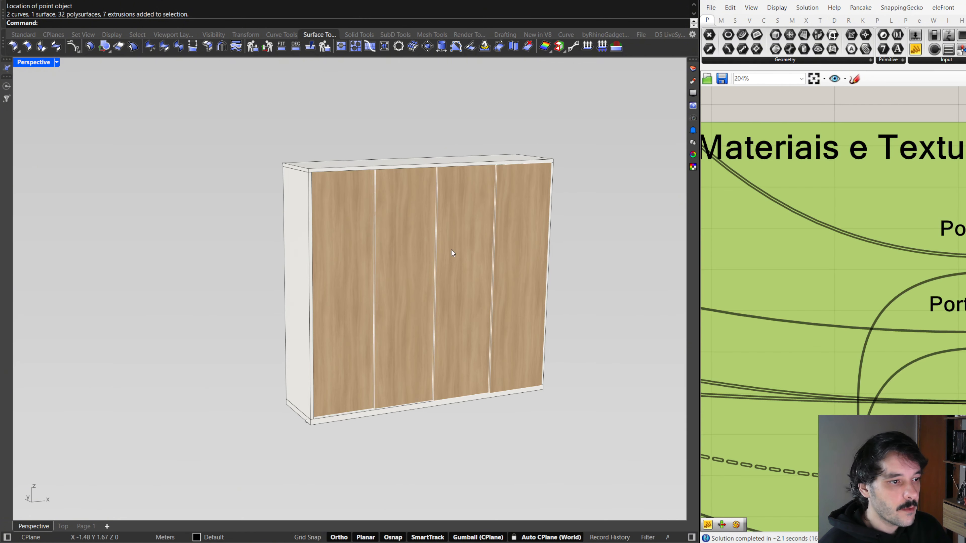
Switch the door preview from Portas de Giro to Portas de Correr and set the sliding doors' Abertura to about 0.51
{"action": "left_click", "coordinate": [965, 338]}
{"action": "middle_click", "coordinate": [965, 337]}
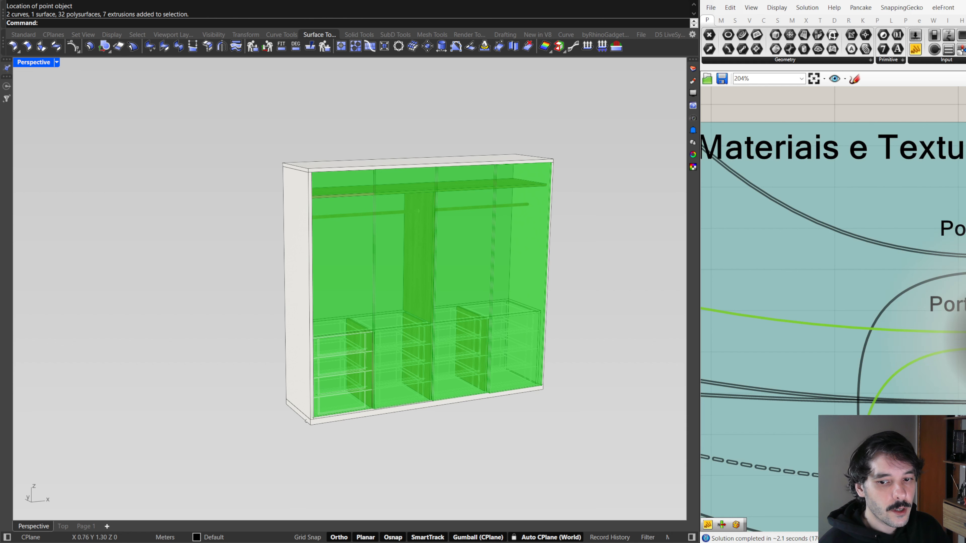
{"action": "left_click", "coordinate": [965, 338]}
{"action": "left_click", "coordinate": [965, 260]}
{"action": "middle_click", "coordinate": [965, 261]}
{"action": "left_click", "coordinate": [965, 261]}
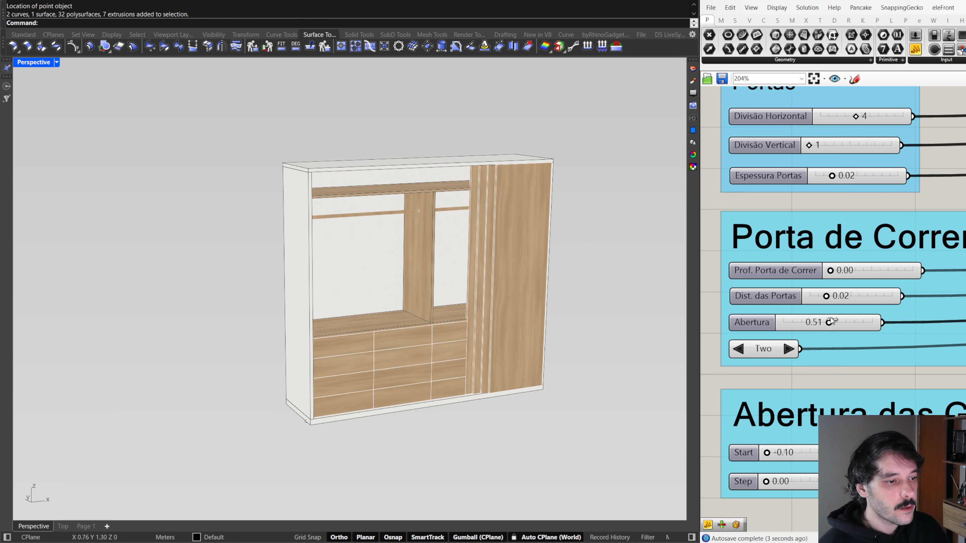
{"action": "mouse_move", "coordinate": [823, 321]}
{"action": "left_mouse_down"}
{"action": "mouse_move", "coordinate": [804, 321]}
{"action": "mouse_move", "coordinate": [828, 322]}
{"action": "left_mouse_up"}
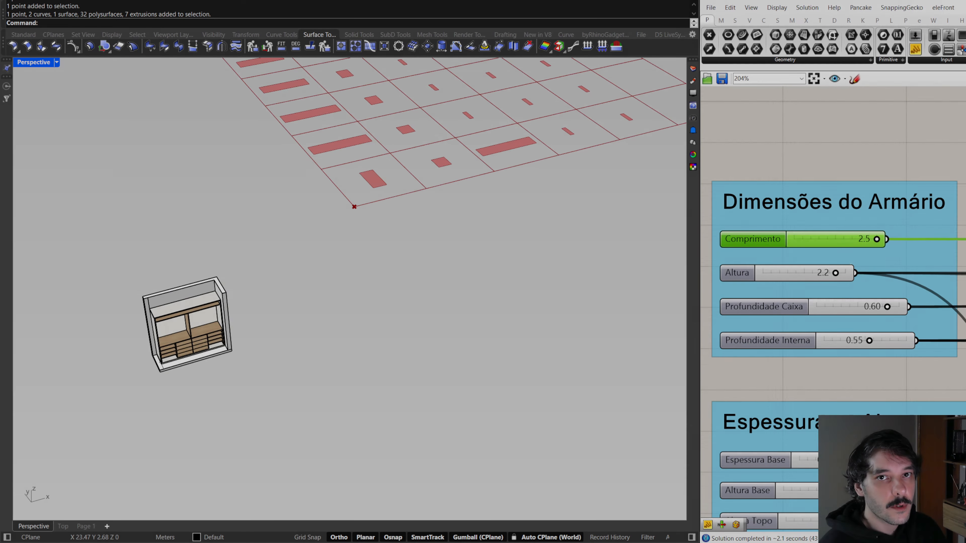